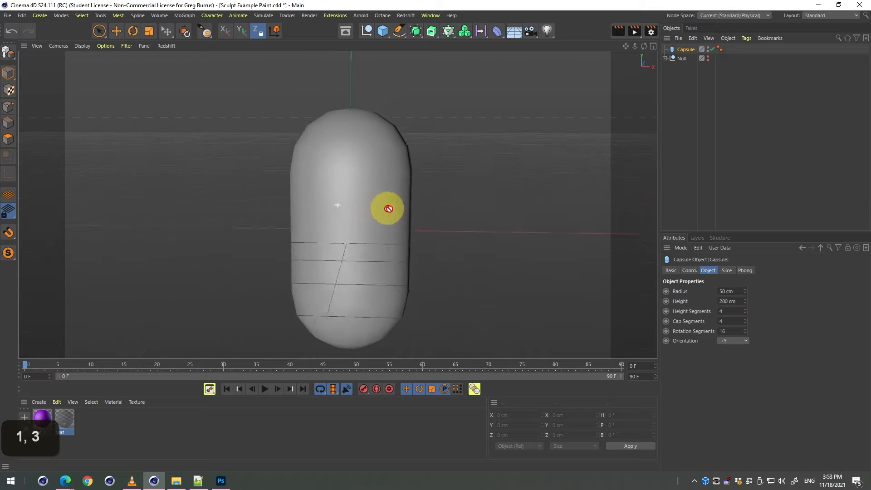
Save the project including its texture changes, and save an incremental version of it.
left_click_drag(393, 192, 413, 200)
left_click_drag(427, 206, 345, 189)
left_click_drag(344, 190, 334, 178)
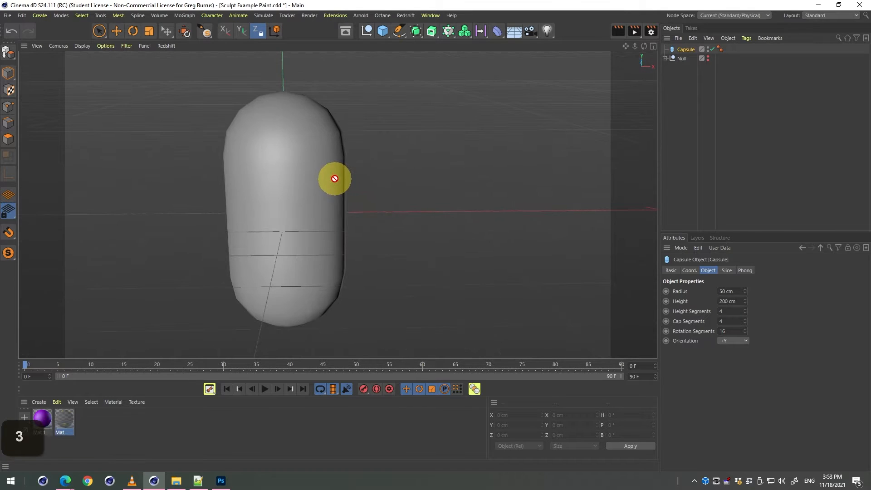
key("ctrl+s")
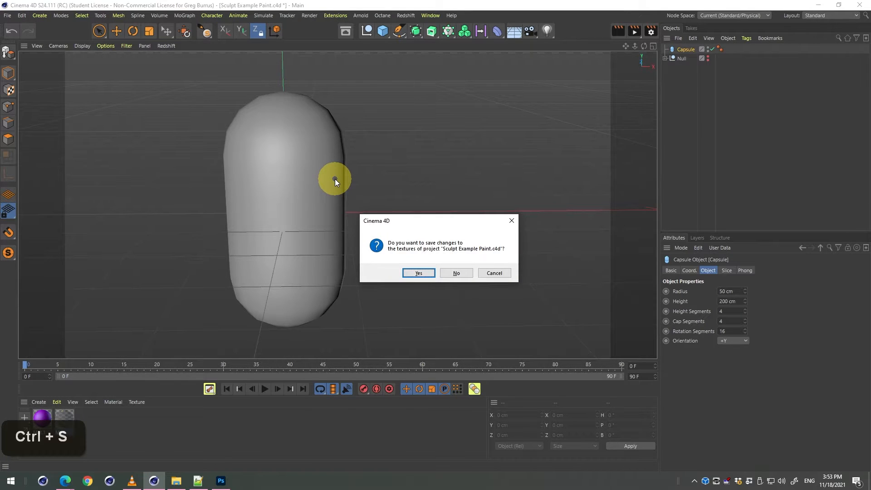
key("Return")
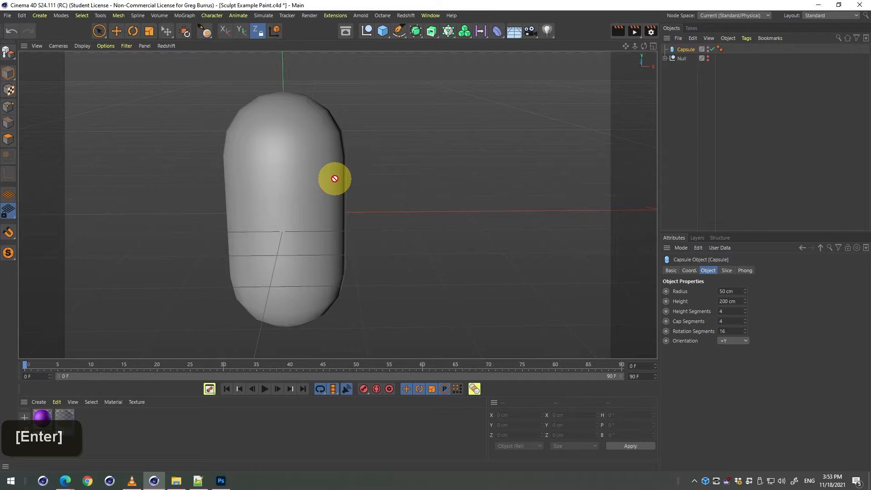
key("ctrl+alt+s")
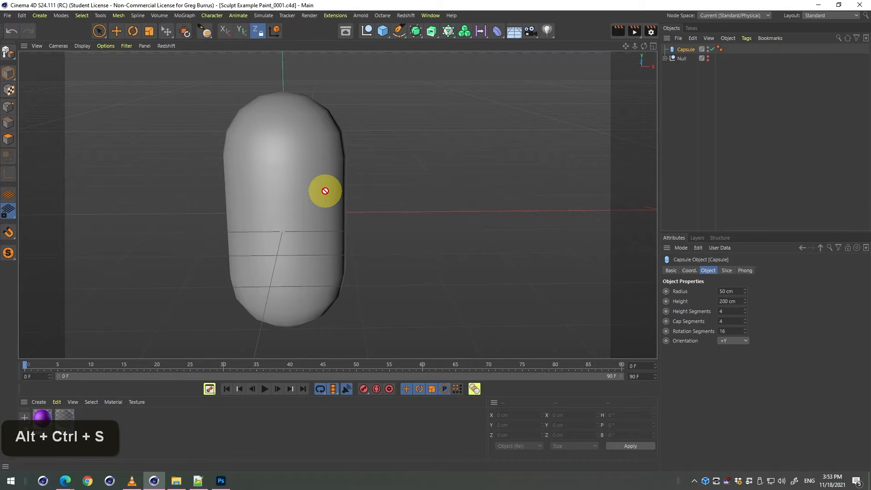
key("1")
left_click_drag(369, 186, 390, 183)
key("3")
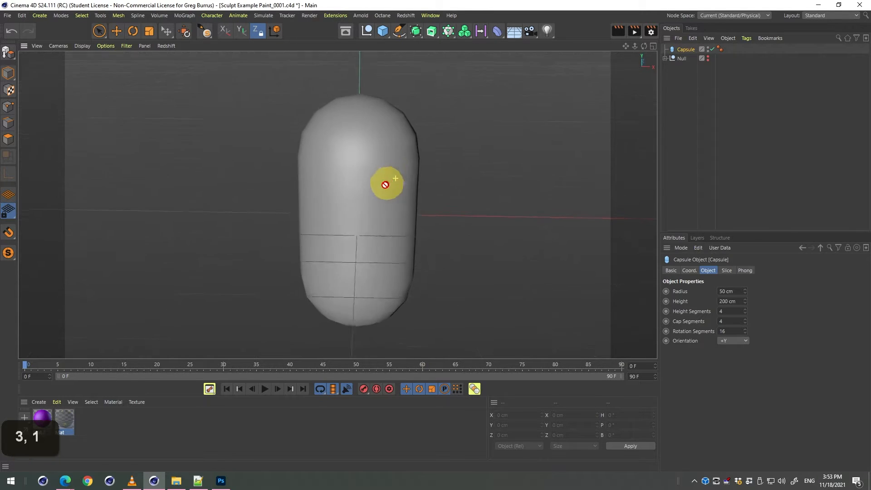
key("3")
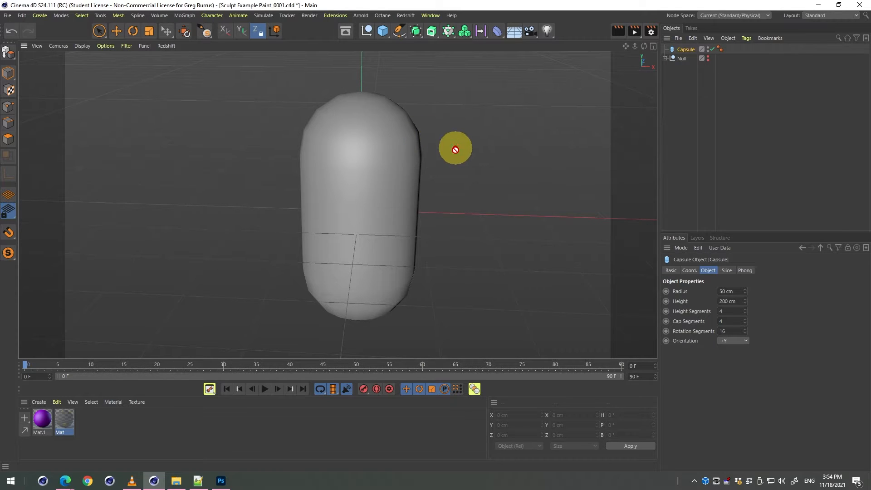
key("3")
left_click_drag(416, 136, 447, 198)
key("3")
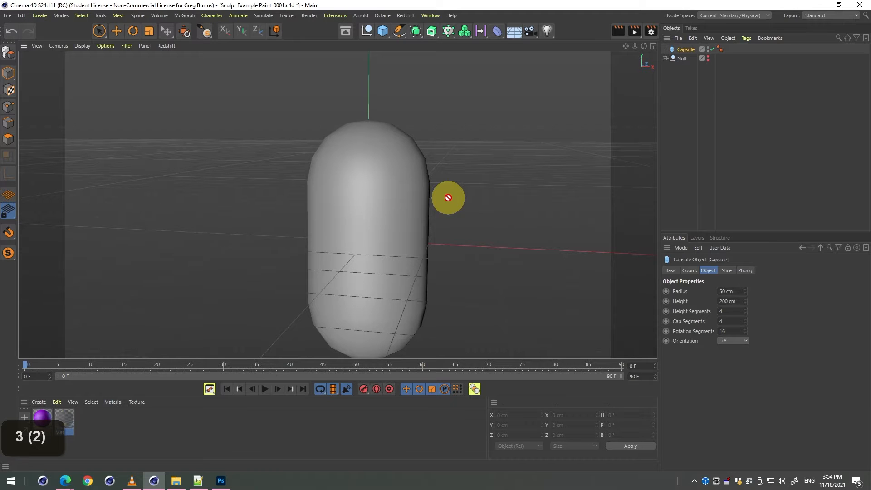
Add a cube to the scene and activate Live Selection in model mode.
key("3")
left_click_drag(445, 200, 450, 49)
key("3")
left_click_drag(406, 165, 434, 177)
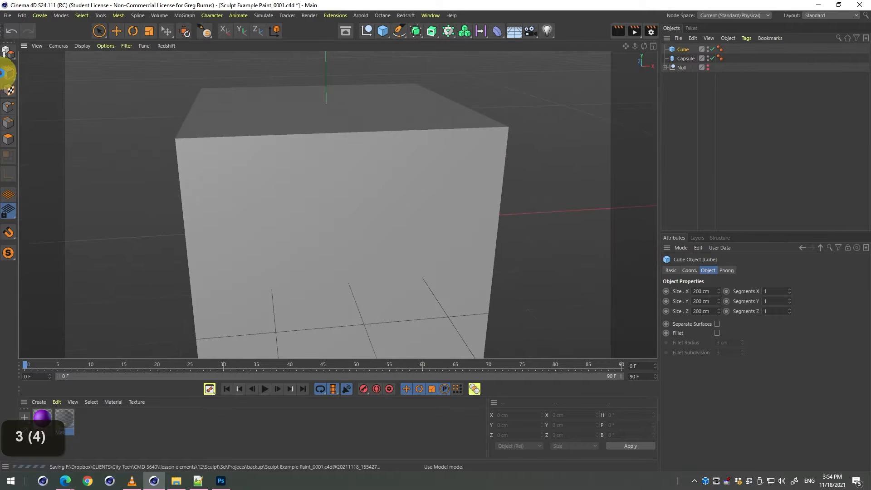
left_click(4, 74)
key("3")
left_click_drag(292, 150, 357, 202)
key("space")
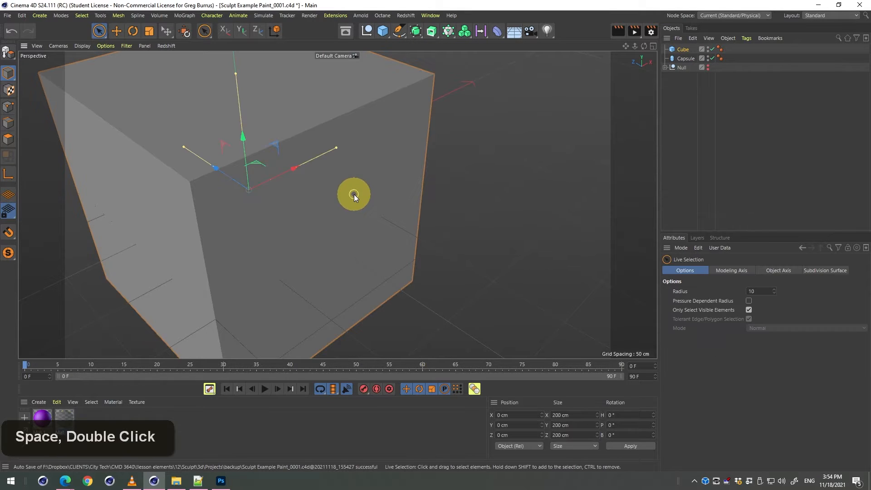
Shrink the cube into a thin slab about 129 cm high and 10 cm deep that passes through the capsule.
mouse_move(184, 145)
left_mouse_down()
mouse_move(220, 165)
mouse_move(235, 188)
mouse_move(206, 140)
mouse_move(267, 120)
mouse_move(265, 198)
mouse_move(256, 122)
mouse_move(252, 149)
mouse_move(252, 135)
mouse_move(270, 189)
mouse_move(389, 189)
mouse_move(270, 173)
mouse_move(171, 202)
mouse_move(207, 204)
mouse_move(228, 184)
mouse_move(281, 177)
mouse_move(254, 168)
mouse_move(324, 205)
mouse_move(290, 175)
mouse_move(350, 188)
mouse_move(339, 210)
mouse_move(401, 212)
mouse_move(456, 235)
mouse_move(350, 207)
mouse_move(418, 194)
mouse_move(291, 165)
mouse_move(227, 165)
mouse_move(412, 200)
mouse_move(499, 206)
mouse_move(434, 231)
mouse_move(370, 222)
mouse_move(289, 157)
mouse_move(349, 103)
left_mouse_up()
key("3")
key("3")
key("3")
key("1")
key("3")
key("2")
key("3")
key("3")
key("2")
key("1")
key("3")
Set the viewport display to Gouraud shading with lines.
key("n")
key("b")
key("3")
key("1")
key("3")
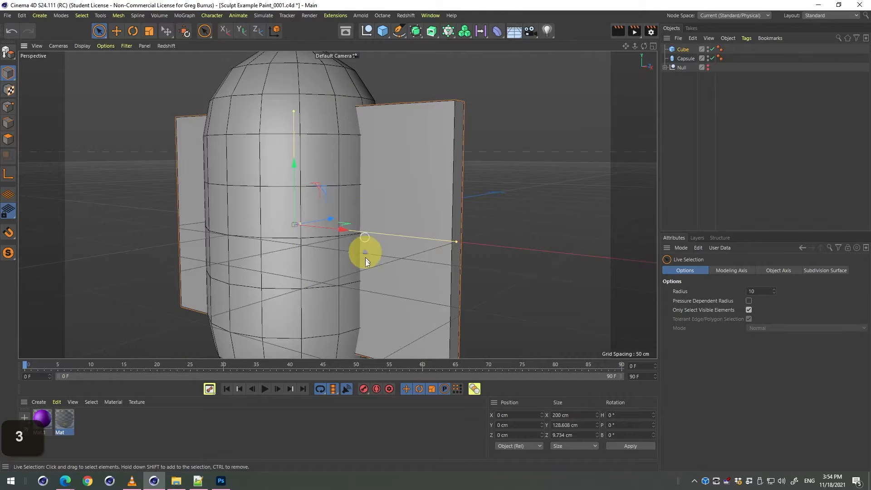
Examine how the slab intersects the capsule and how both objects' polygons are laid out.
key("1")
left_click_drag(365, 259, 444, 194)
key("3")
key("1")
key("3")
key("2")
key("3")
key("1")
key("3")
key("2")
key("3")
key("2")
key("3")
key("1")
key("3")
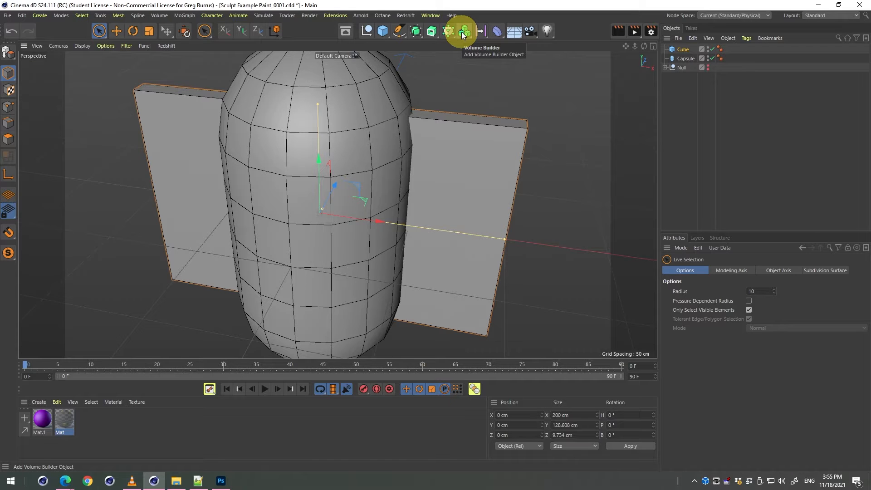
Add a Volume Builder object to the scene.
key("ctrl+F10")
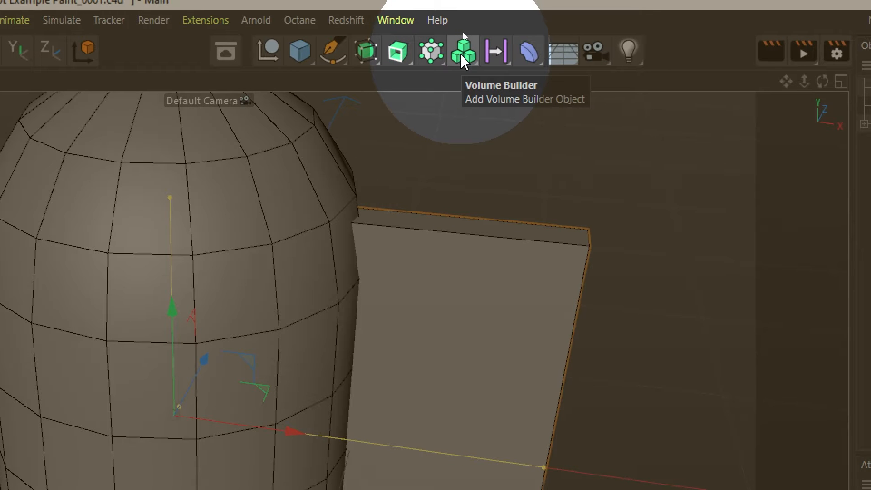
left_click(463, 53)
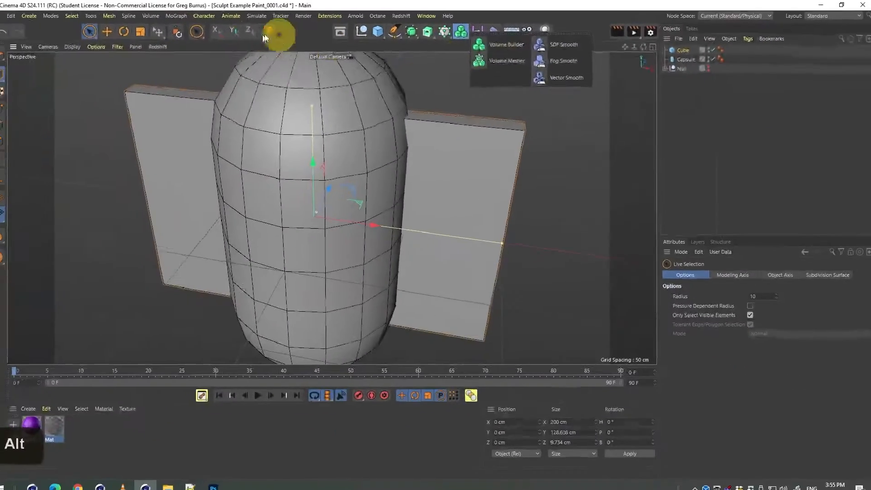
left_click(110, 16)
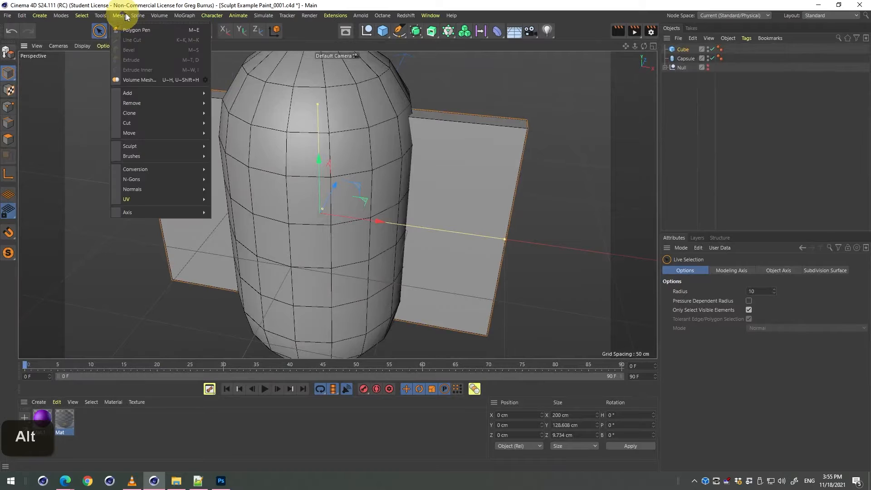
mouse_move(160, 16)
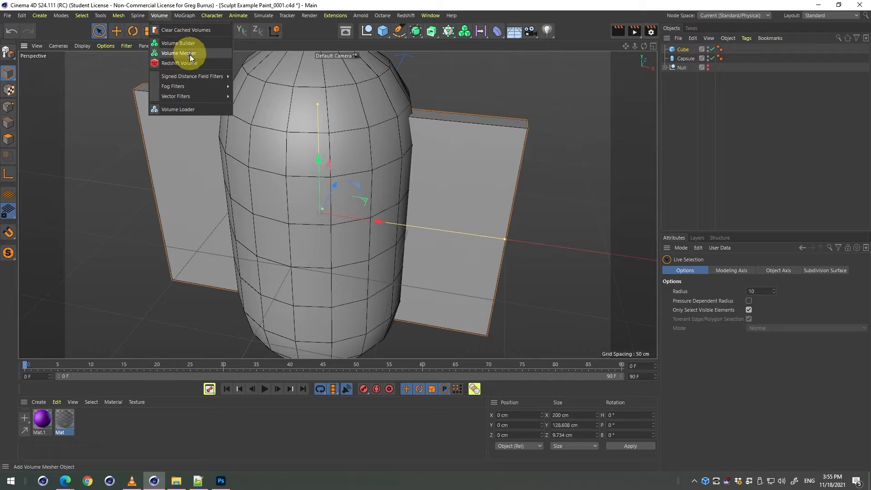
left_click(461, 43)
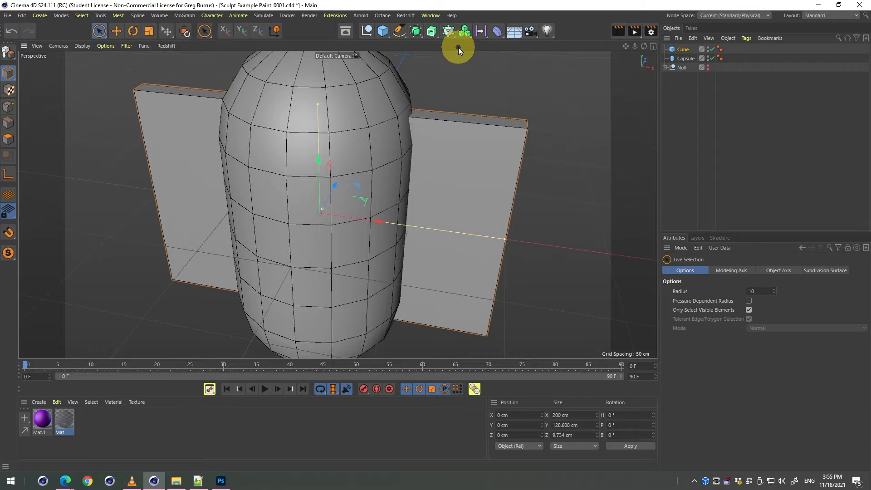
left_click(464, 36)
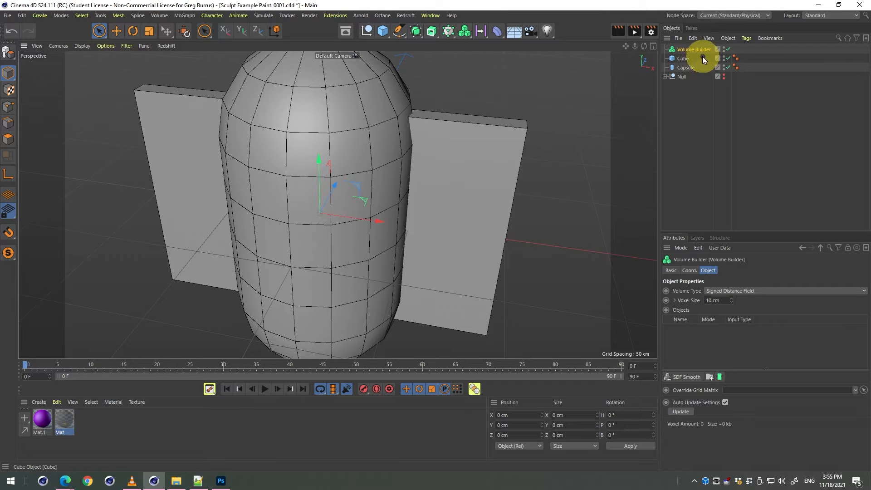
Make the Cube and the Capsule children of the Volume Builder.
left_click(682, 59)
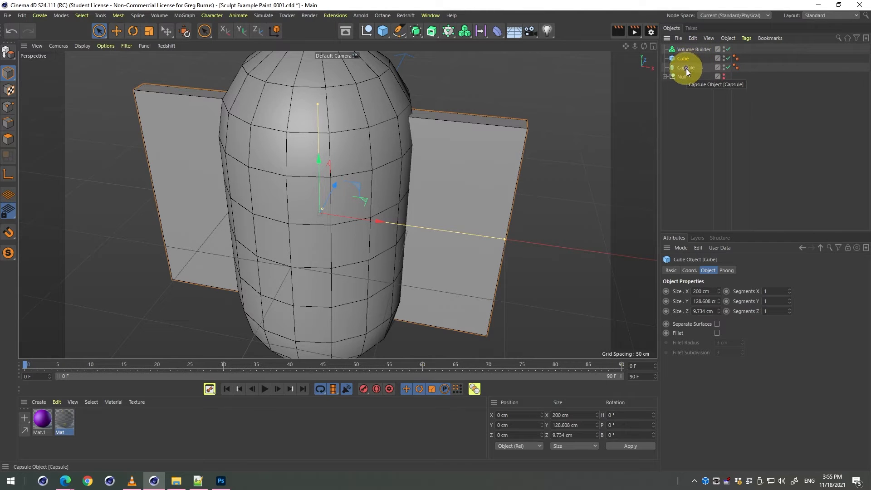
left_click(685, 68, "shift")
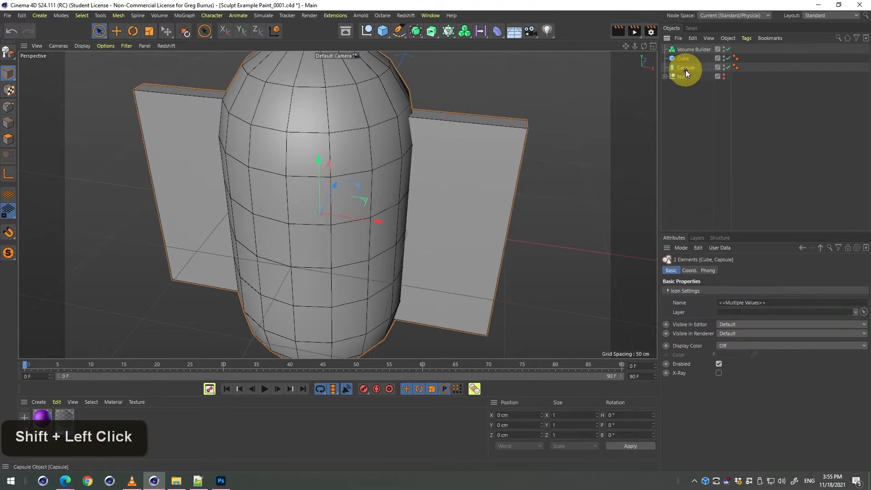
left_click(683, 57, "ctrl")
left_click(686, 66, "ctrl")
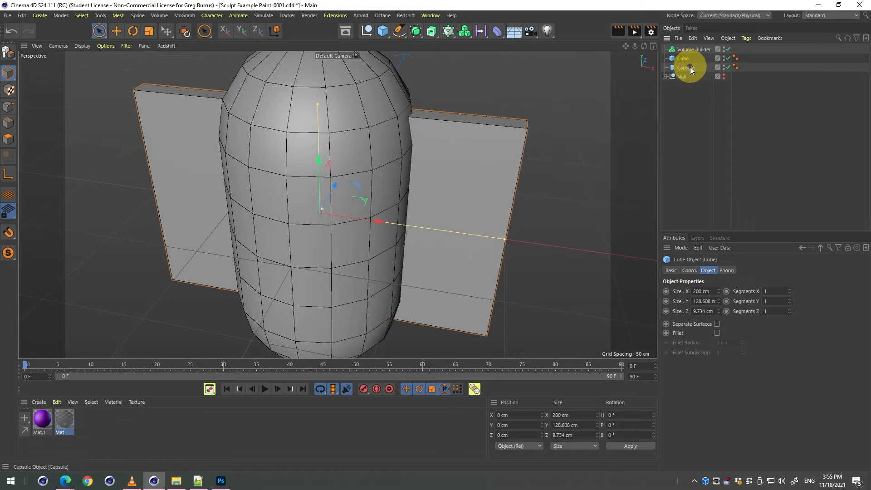
left_click(688, 67, "shift")
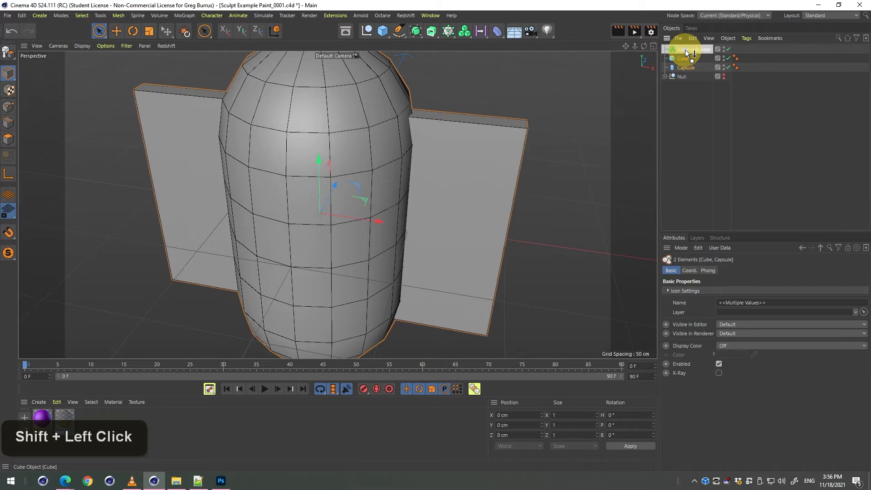
left_click_drag(685, 49, 685, 50)
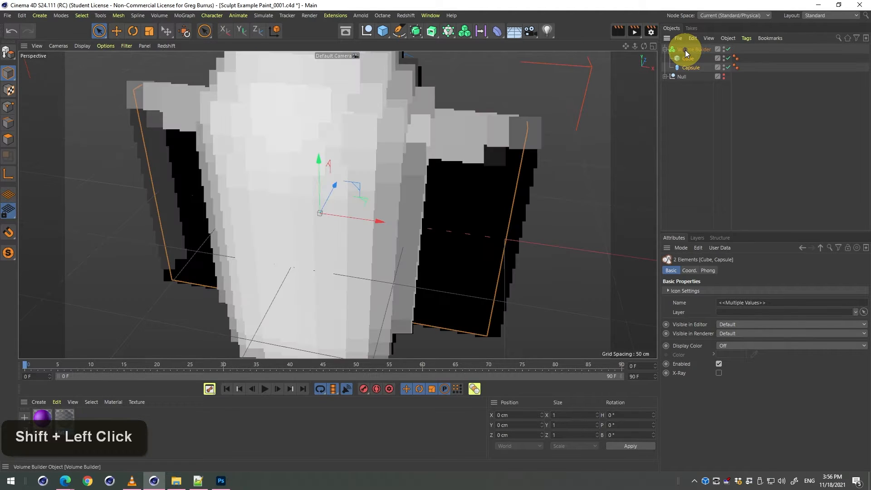
Test-render the voxel volume in the viewport and return to the Volume Builder's properties.
key("2")
left_click_drag(480, 180, 553, 193)
key("3")
key("3")
key("ctrl+r")
left_click(451, 188)
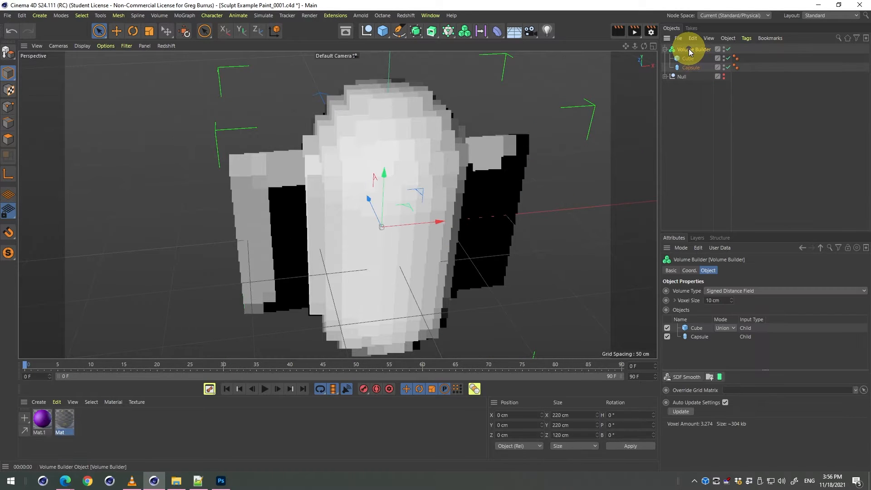
Add a Volume Mesher and make the Volume Builder its child.
left_click(448, 31)
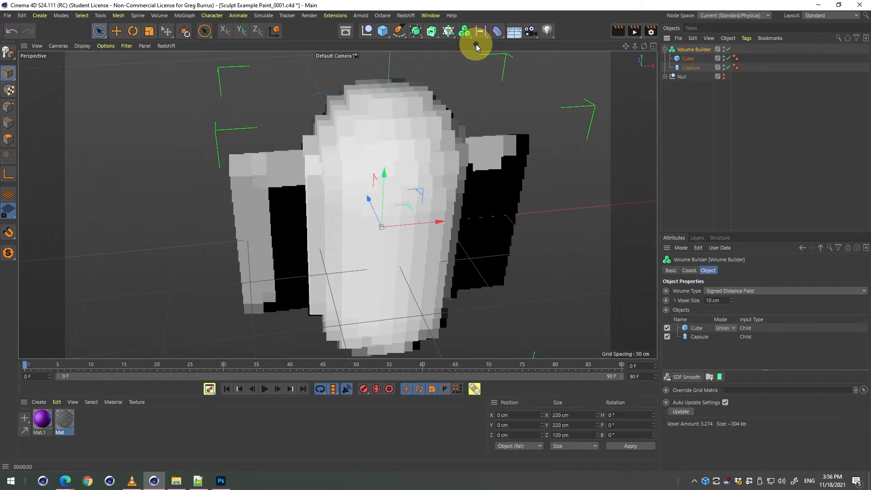
left_click(464, 30)
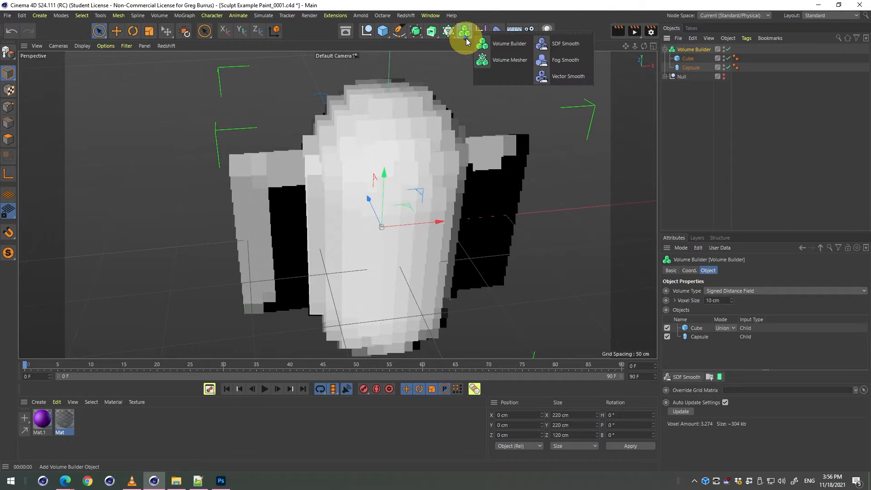
left_click(507, 64)
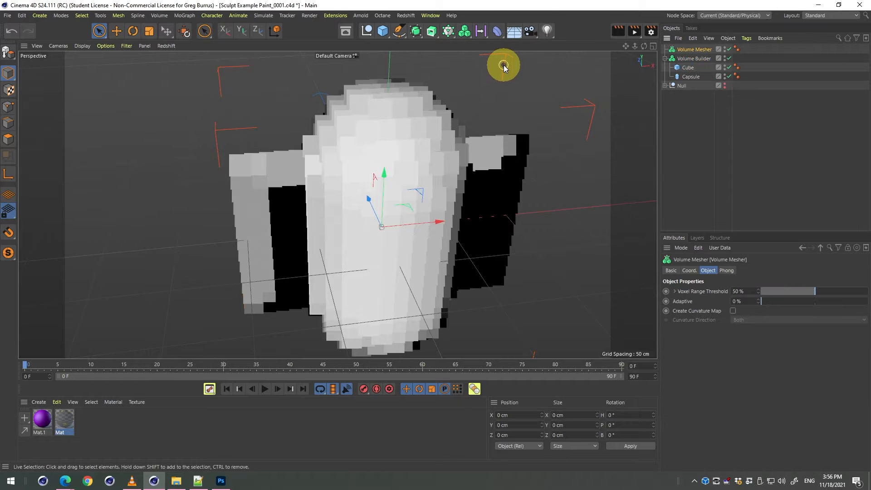
left_click(686, 61)
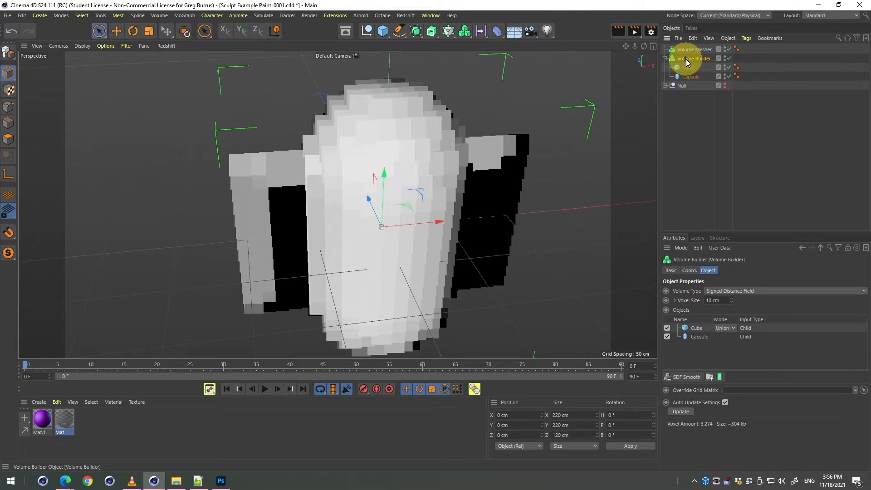
left_click_drag(686, 62, 692, 51)
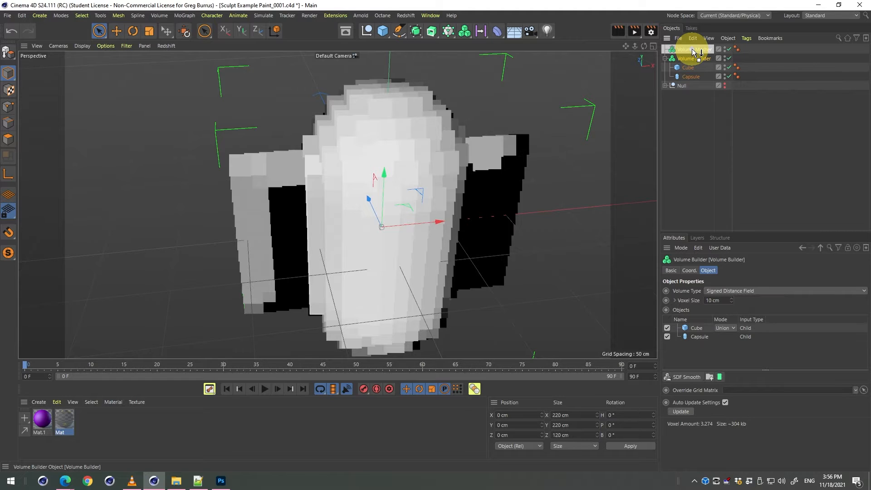
left_click_drag(692, 52, 692, 51)
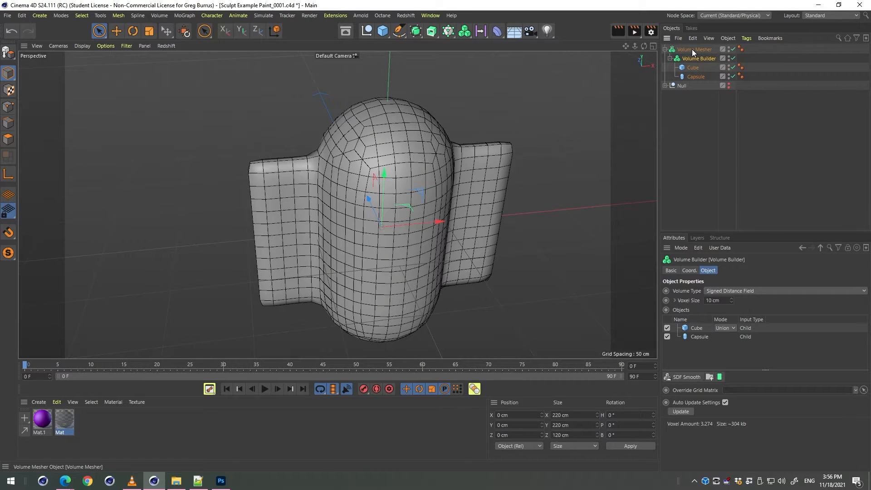
left_click(698, 138)
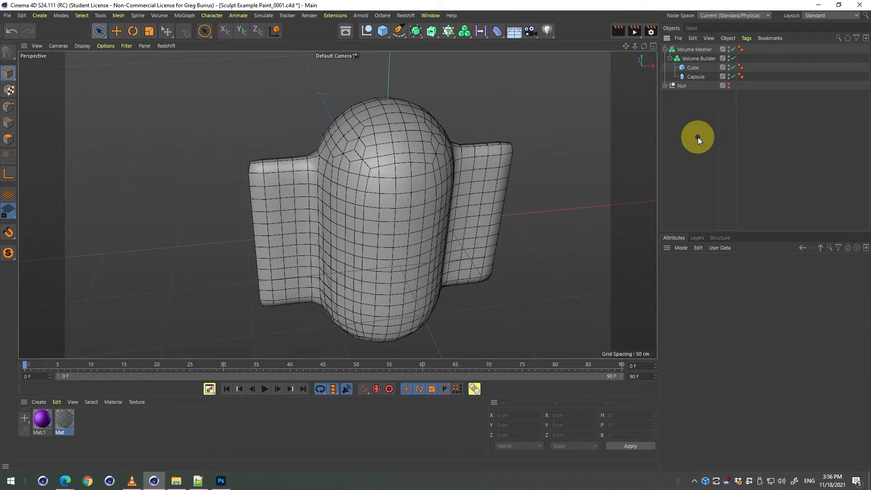
Examine the merged mesh's topology from several sides, especially where the slab meets the capsule.
key("3")
left_click_drag(387, 178, 549, 152)
left_click_drag(439, 187, 633, 84)
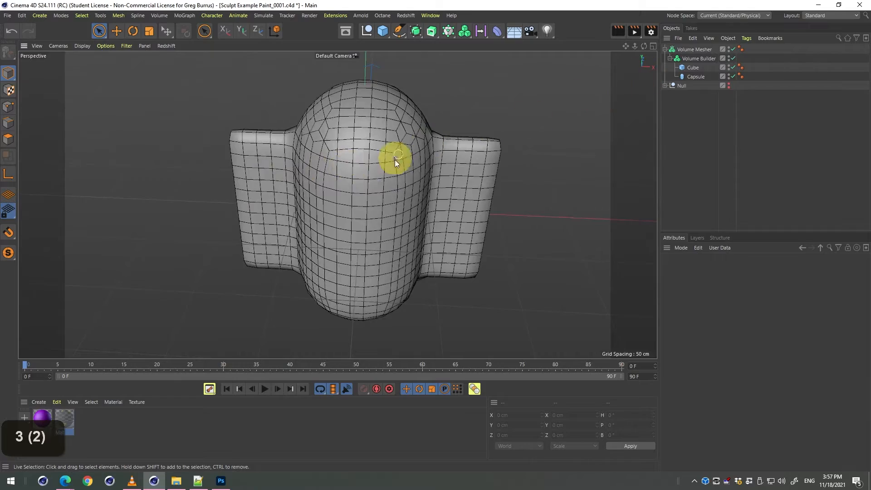
key("3")
mouse_move(394, 159)
left_mouse_down()
mouse_move(442, 178)
mouse_move(365, 176)
mouse_move(361, 184)
mouse_move(458, 186)
mouse_move(414, 192)
mouse_move(452, 178)
mouse_move(361, 172)
mouse_move(473, 175)
mouse_move(368, 180)
mouse_move(550, 190)
mouse_move(366, 168)
mouse_move(478, 165)
left_mouse_up()
key("3")
key("1")
key("3")
key("3")
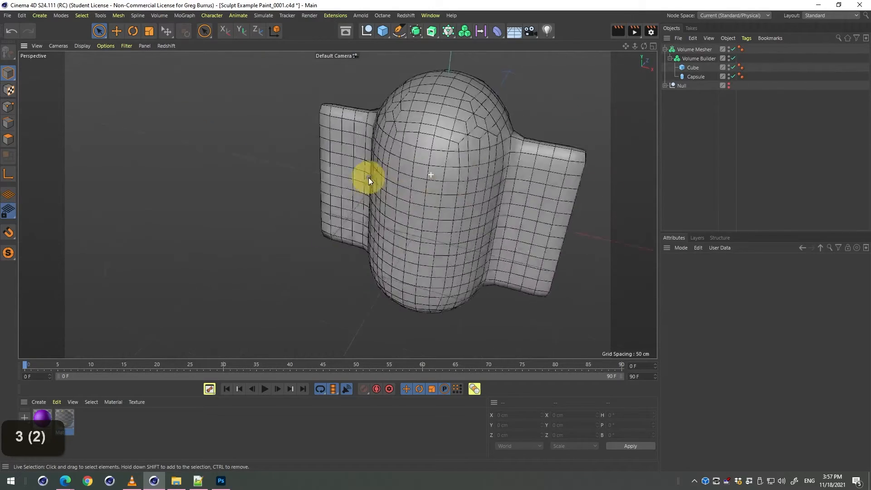
key("1")
key("3")
key("1")
Test-render the merged volume mesh in the viewport and check its surface from the front.
key("ctrl+r")
key("3")
key("1")
mouse_move(339, 170)
left_mouse_down()
mouse_move(472, 163)
mouse_move(467, 204)
mouse_move(403, 156)
mouse_move(357, 165)
mouse_move(429, 176)
mouse_move(472, 168)
mouse_move(404, 151)
mouse_move(375, 168)
mouse_move(409, 172)
mouse_move(423, 156)
left_mouse_up()
key("3")
key("1")
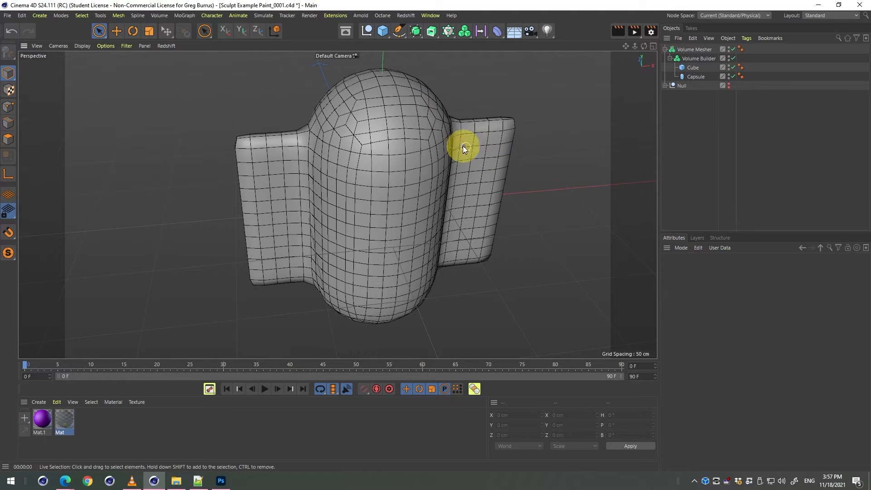
Set the Volume Builder's voxel size to 3 cm.
left_click(710, 60)
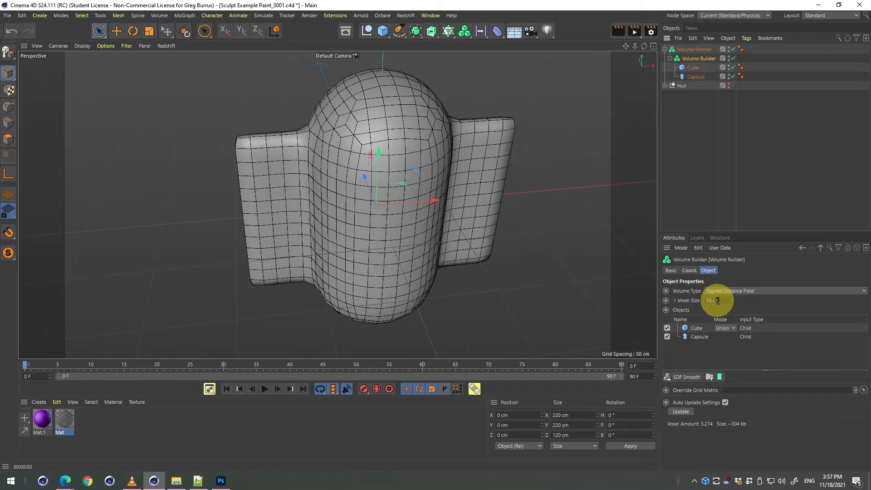
key("ctrl+F2")
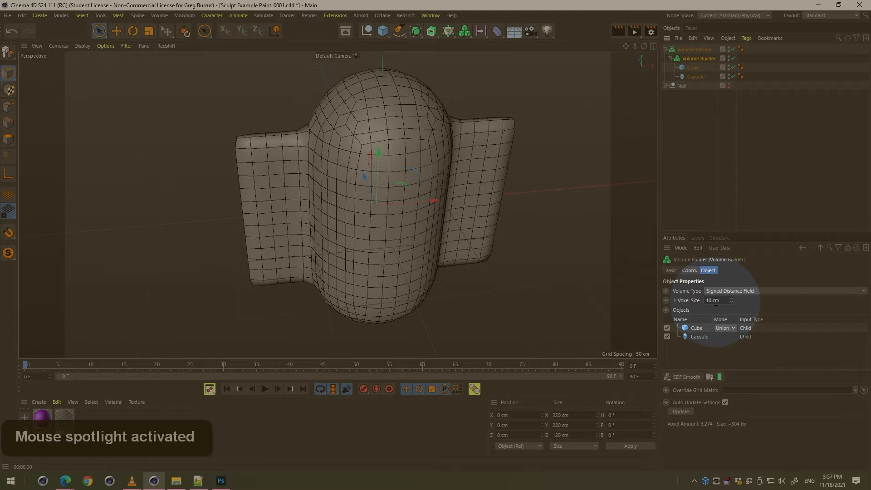
key("ctrl+F2")
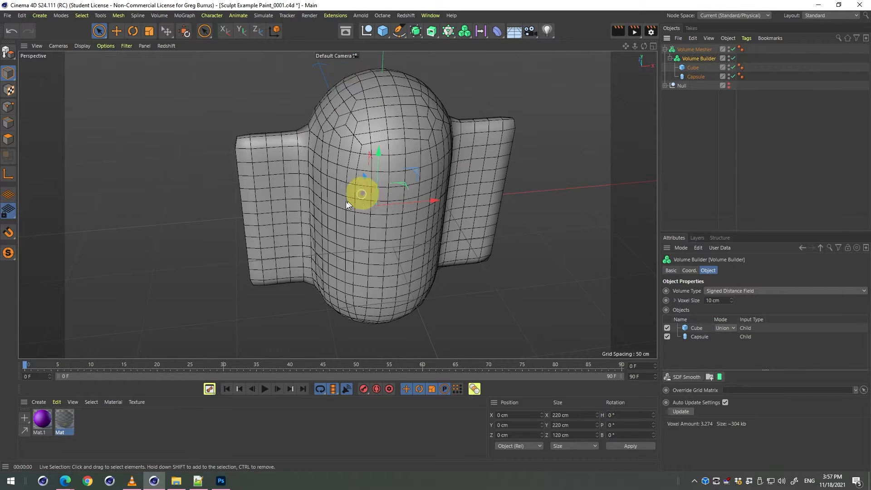
left_click(718, 300)
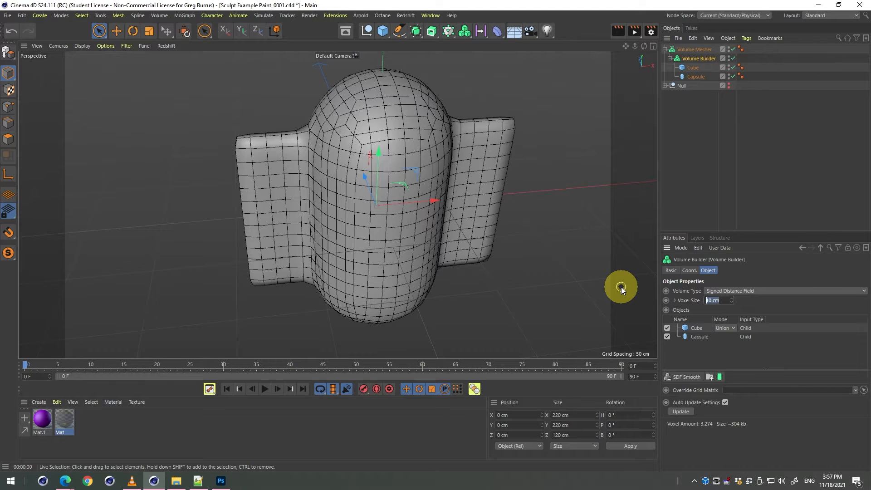
type("3")
key("Return")
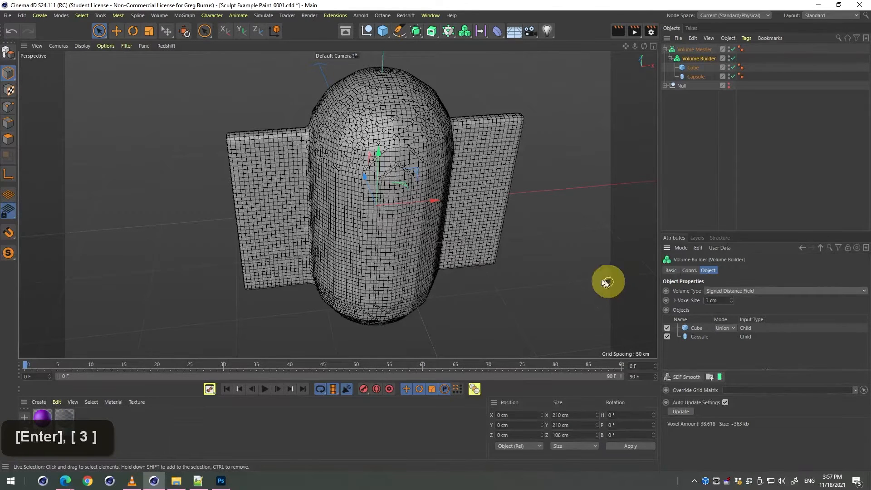
Examine the denser mesh up close, especially the capsule's dome and the seam where it meets the slab.
key("3")
left_click_drag(321, 191, 348, 142)
key("2")
left_click_drag(287, 161, 532, 301)
key("1")
key("3")
key("1")
key("3")
key("2")
key("3")
key("3")
key("2")
key("3")
key("3")
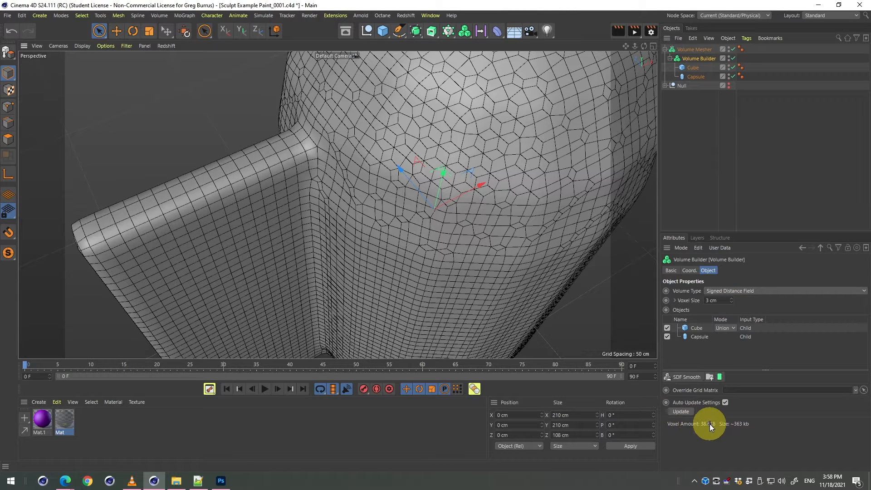
Check the Volume Builder's voxel amount and save the scene.
key("alt")
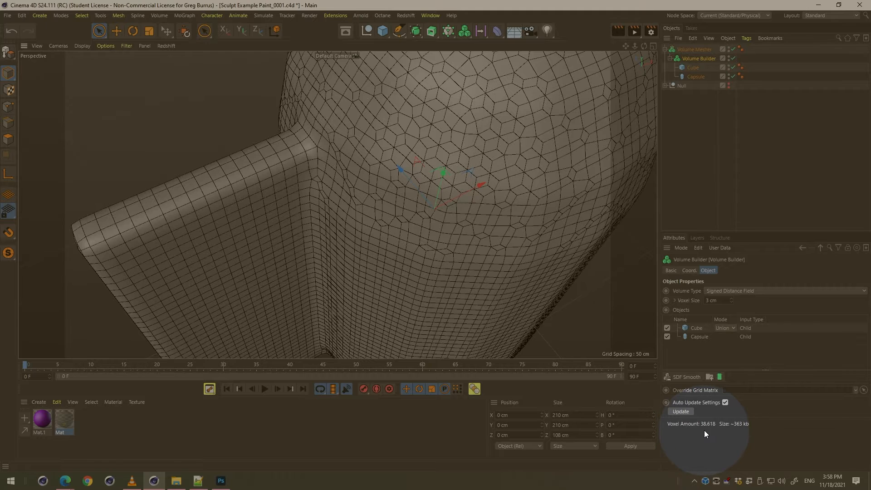
key("alt")
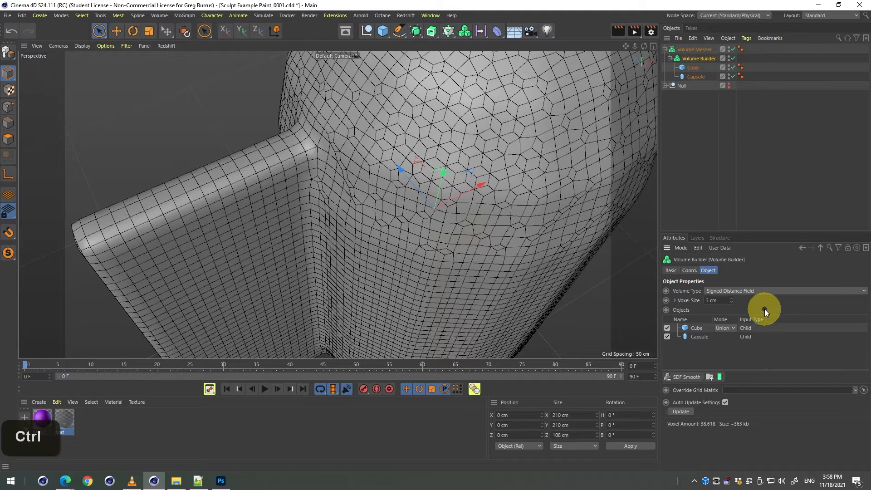
key("ctrl+s")
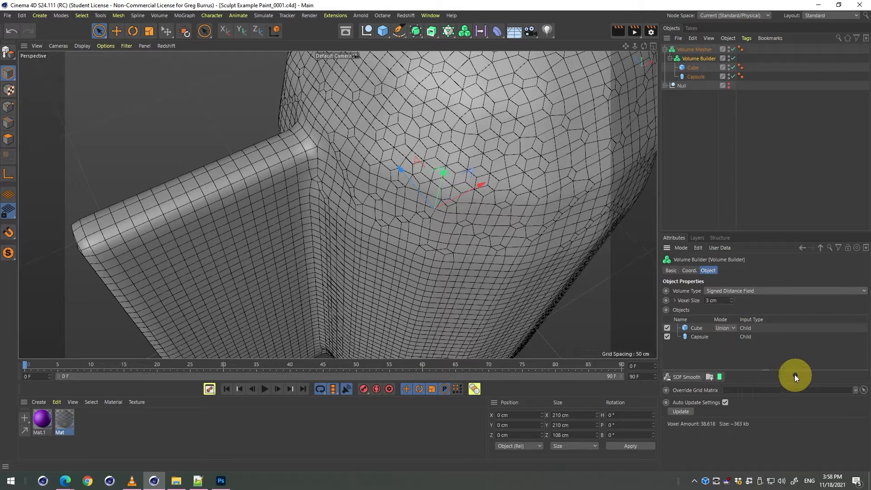
Try the cube in Subtract mode in the Volume Builder and inspect the groove it cuts into the capsule.
left_click(729, 329)
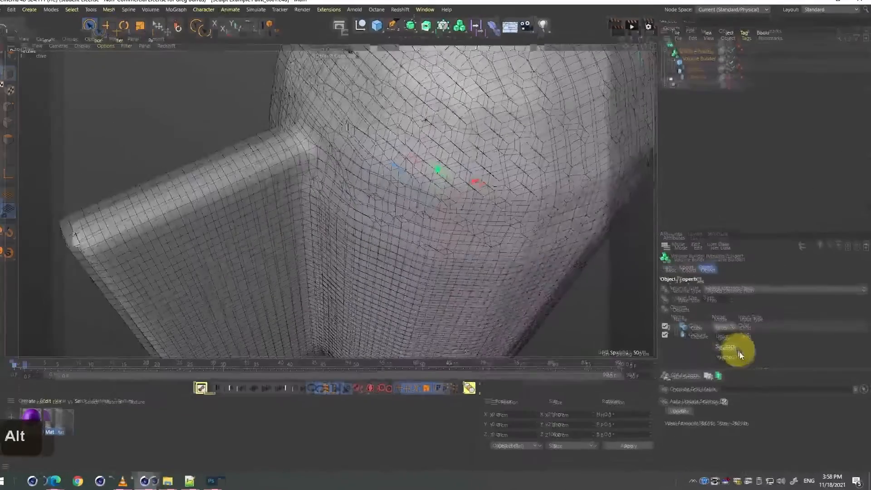
left_click(735, 350)
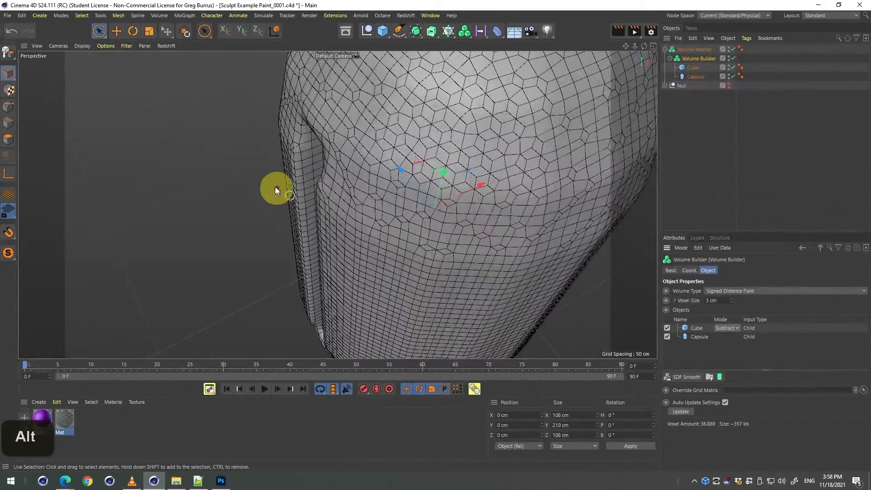
key("3")
left_click_drag(301, 205, 350, 171)
key("1")
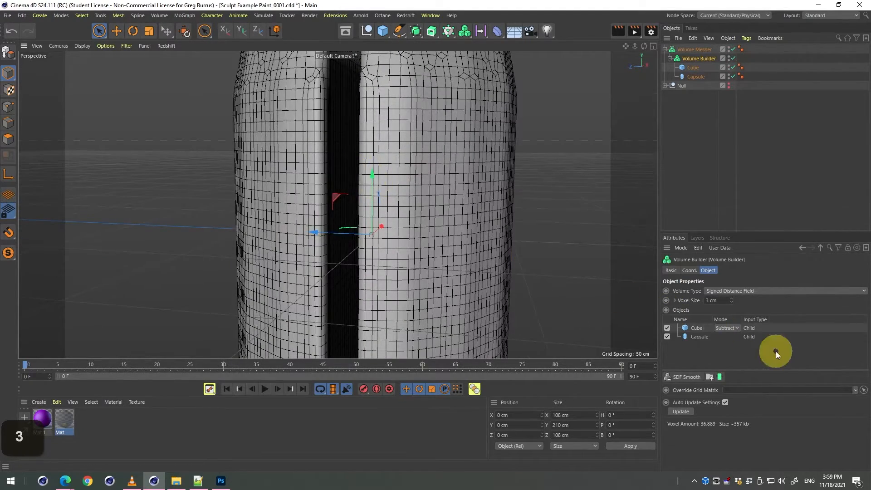
Try the cube in Intersect mode and inspect the volume shared by the slab and capsule.
left_click(724, 331)
left_click(730, 361)
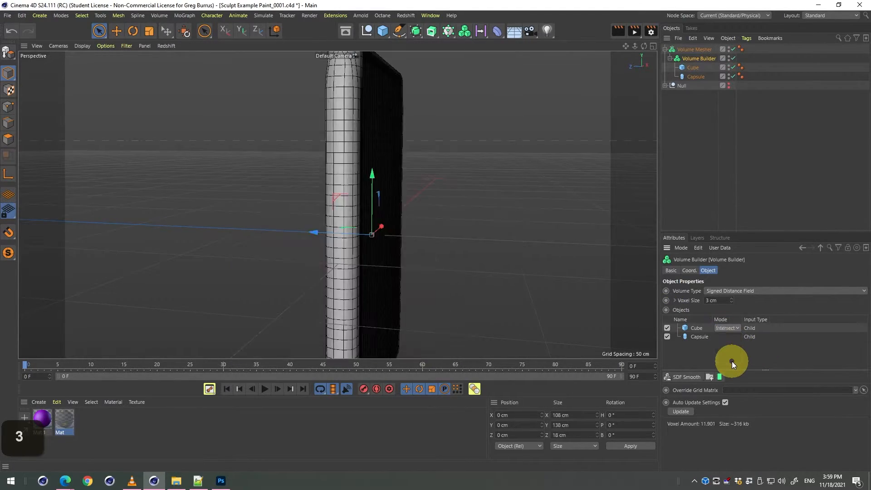
key("3")
left_click_drag(430, 229, 428, 197)
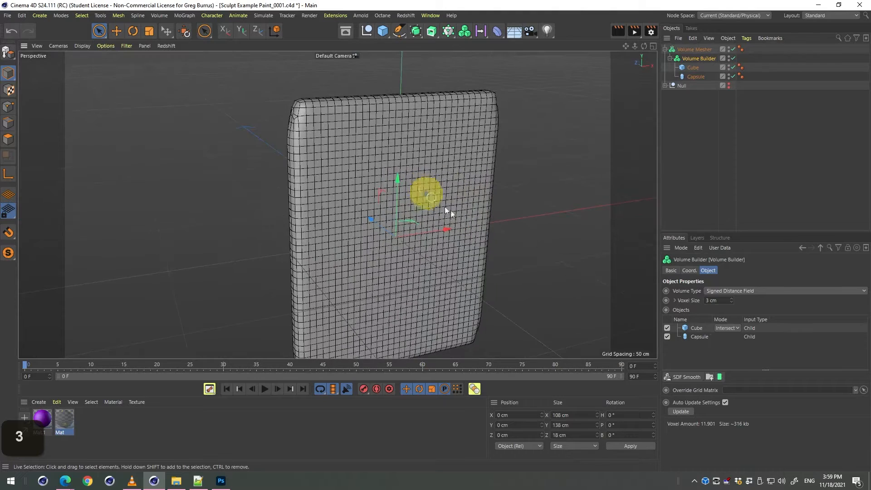
scroll(738, 327, "down", 1)
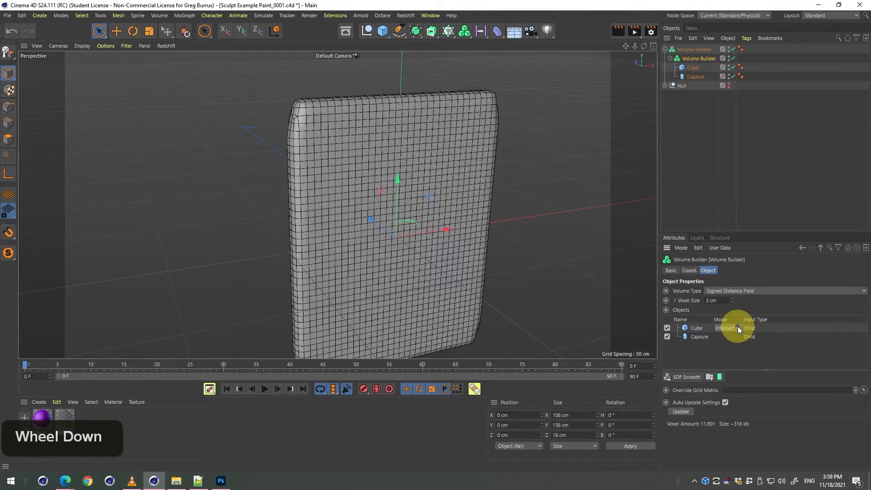
scroll(737, 326, "up", 1)
Compare the cube's Union, Subtract and Intersect modes once more in quick succession.
left_click(736, 327)
left_click(726, 338)
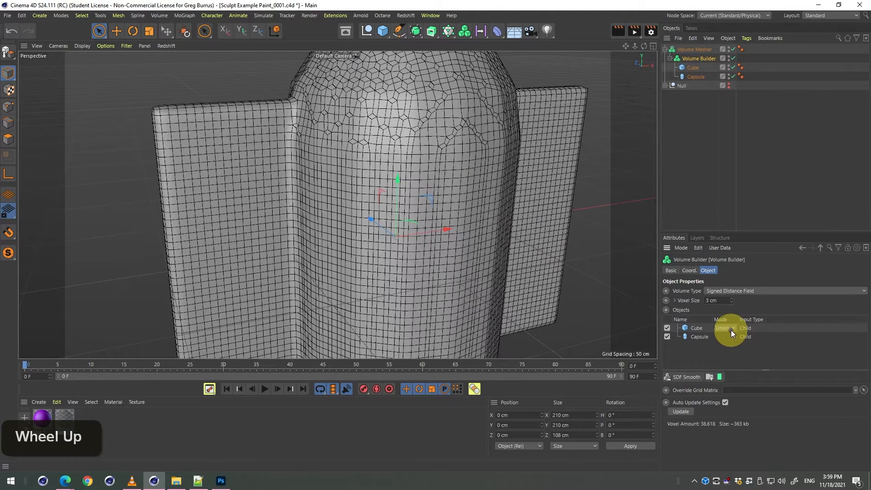
left_click(728, 328)
left_click(731, 347)
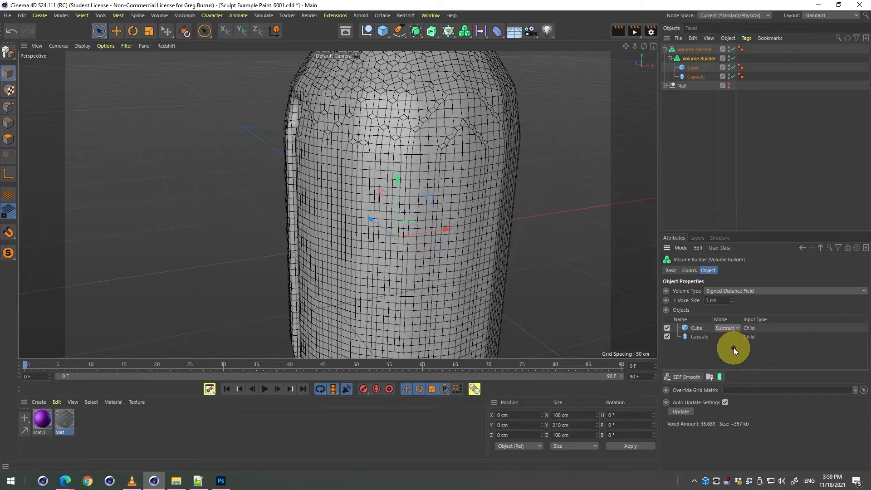
left_click(728, 327)
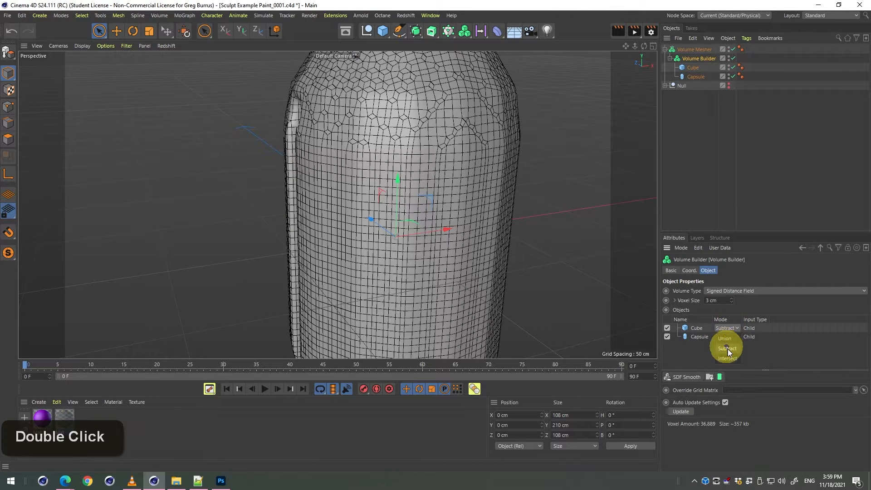
left_click(732, 357)
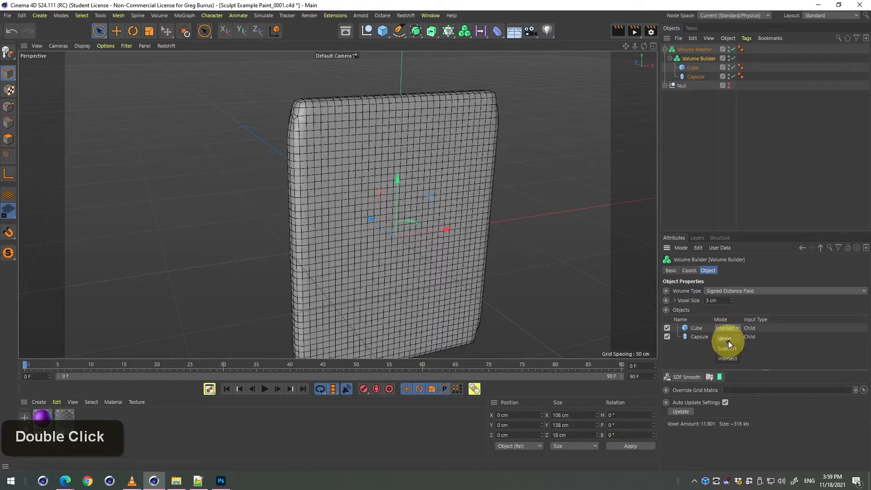
Set the cube's mode back to Union and test-render the merged volume in the viewport.
left_click(728, 339)
key("3")
left_click_drag(472, 195, 380, 197)
key("1")
key("3")
key("2")
key("1")
key("2")
key("3")
key("ctrl+r")
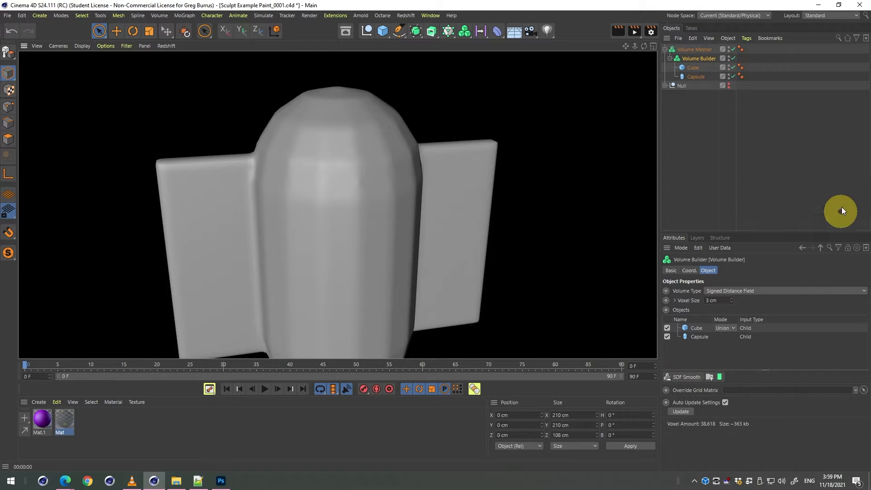
Try raising the capsule's height segments to 81, and undo the change.
left_click(698, 78)
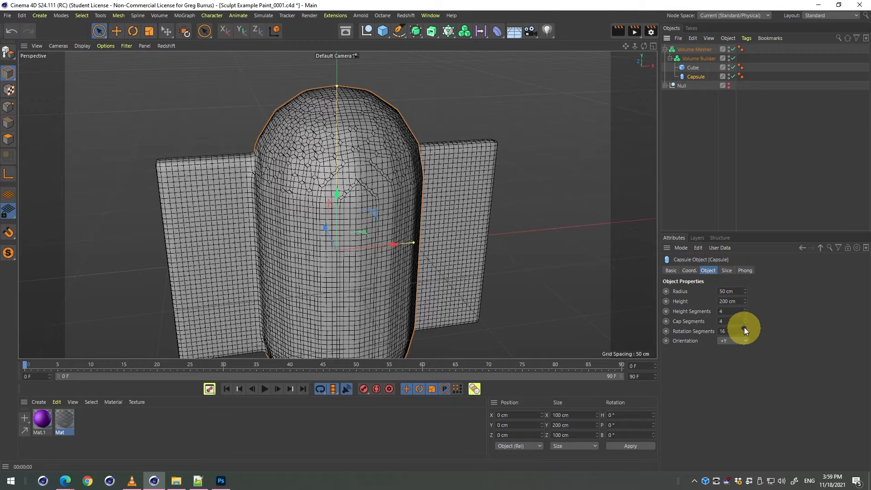
left_click_drag(745, 311, 749, 300)
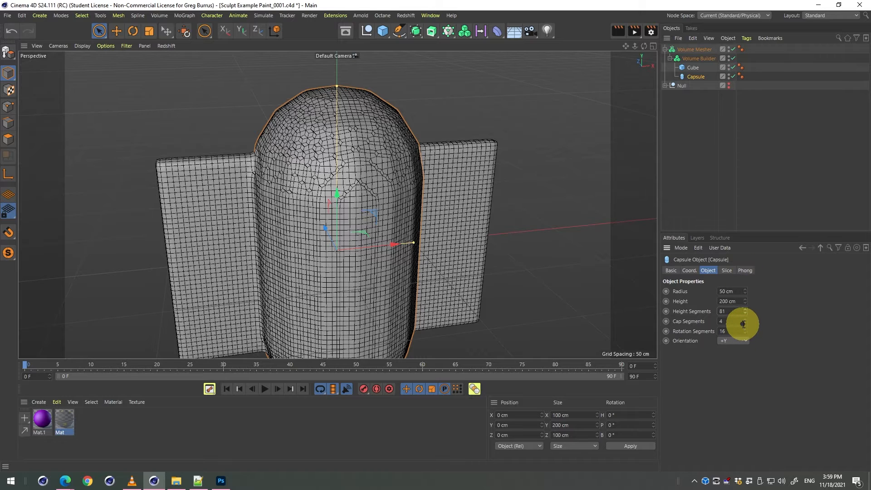
key("ctrl+z")
Try the capsule with 60 cap segments and 70 rotation segments, test-render it, and undo both changes.
left_click_drag(744, 320, 746, 298)
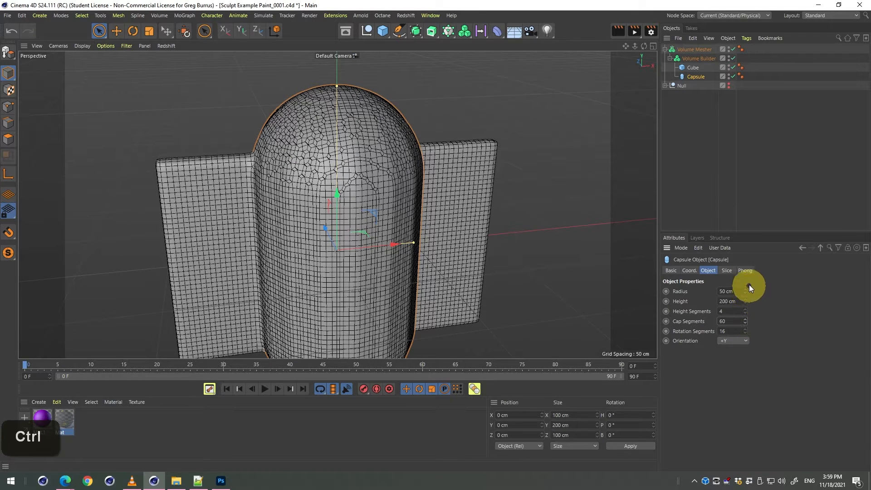
left_click_drag(743, 337, 741, 300, "ctrl")
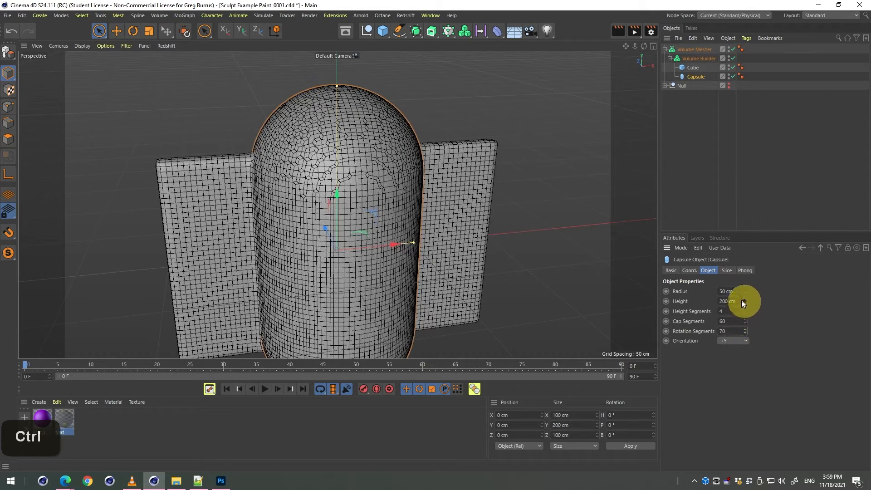
key("ctrl+r")
key("ctrl+z")
key("ctrl+z")
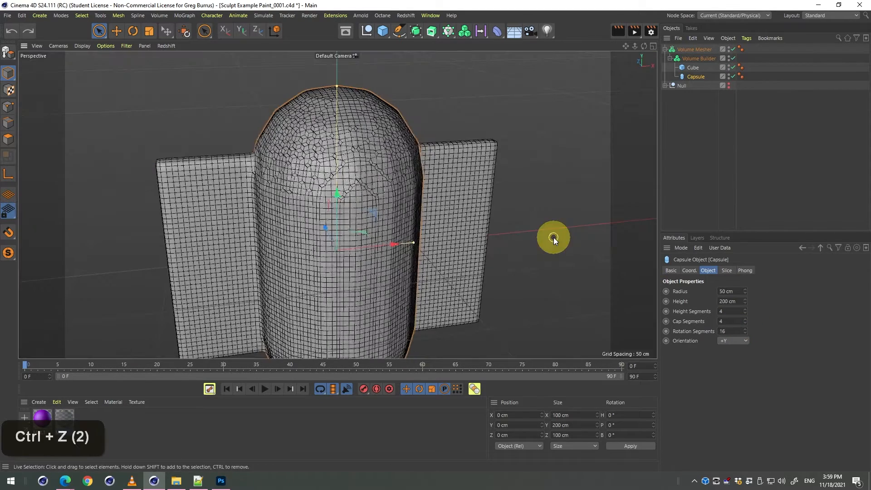
Add an SDF Smooth filter to the Volume Builder and view its effect on the merged mesh.
left_click(694, 58)
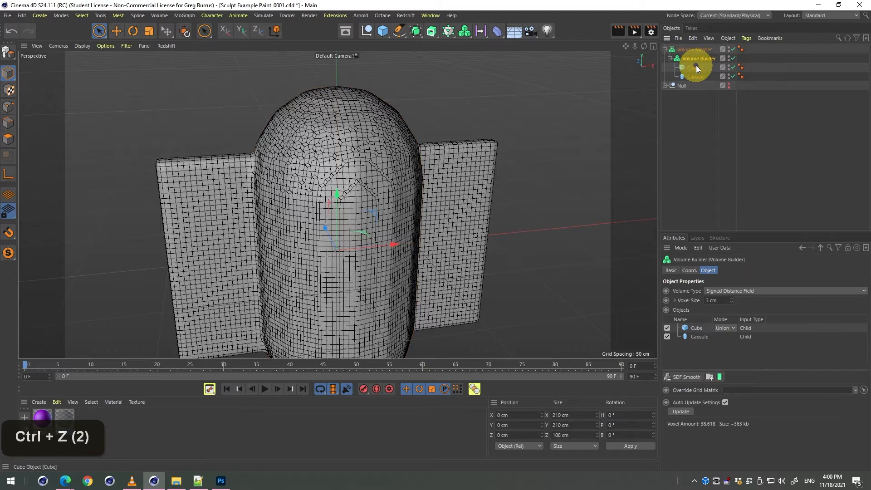
left_click(689, 379)
right_click(689, 378)
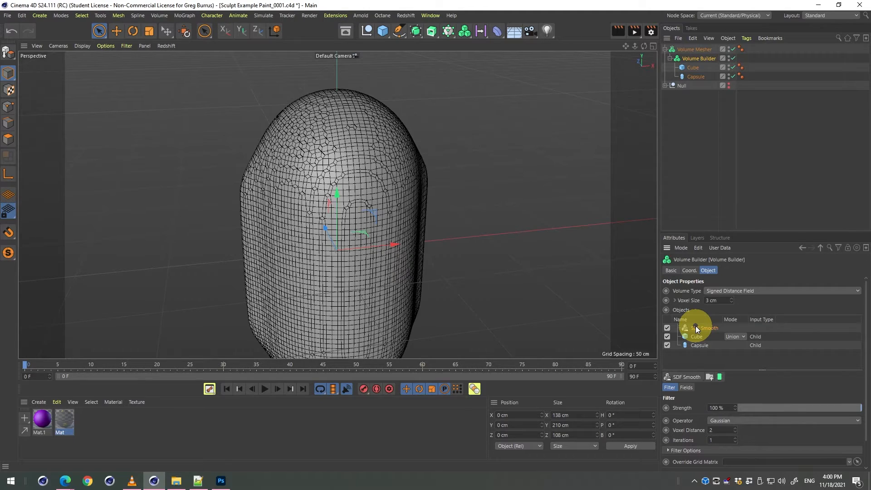
key("3")
left_click_drag(471, 295, 476, 265)
key("3")
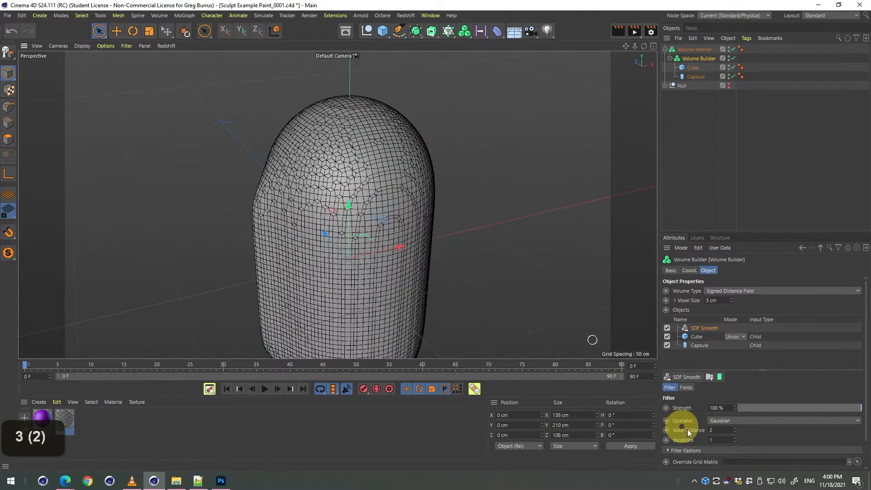
Set the SDF Smooth filter's voxel distance to 1 and view the mesh from the front.
left_click_drag(721, 430, 671, 426)
type("1")
left_click(761, 431)
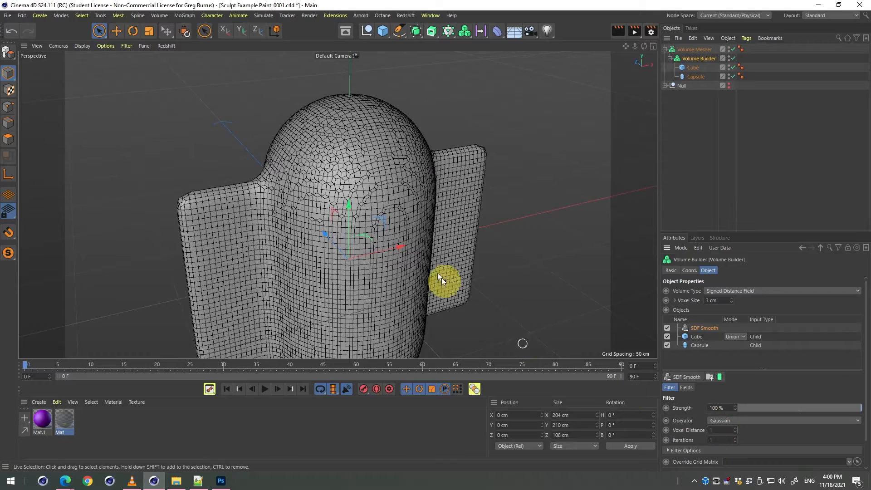
key("3")
left_click_drag(442, 277, 603, 336)
Try the SDF Smooth strength at 55 %, return it to 100 %, and test-render the smoothed volume.
left_click(805, 409)
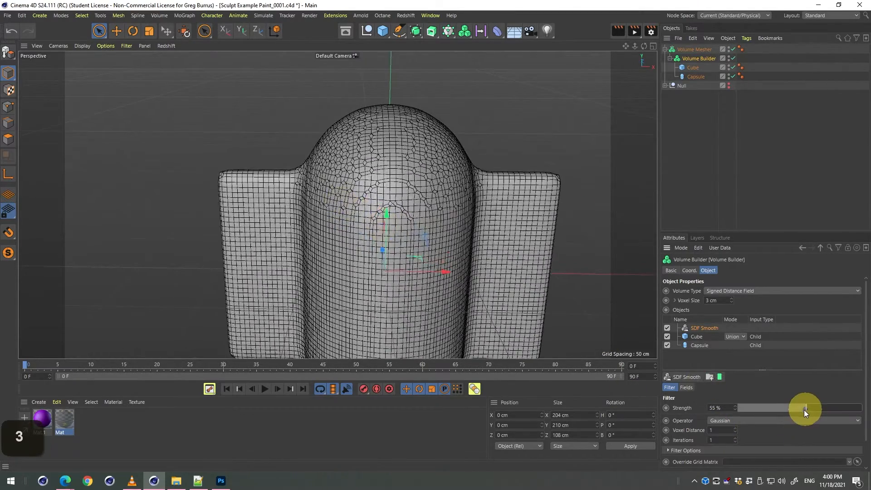
left_click_drag(803, 409, 861, 407)
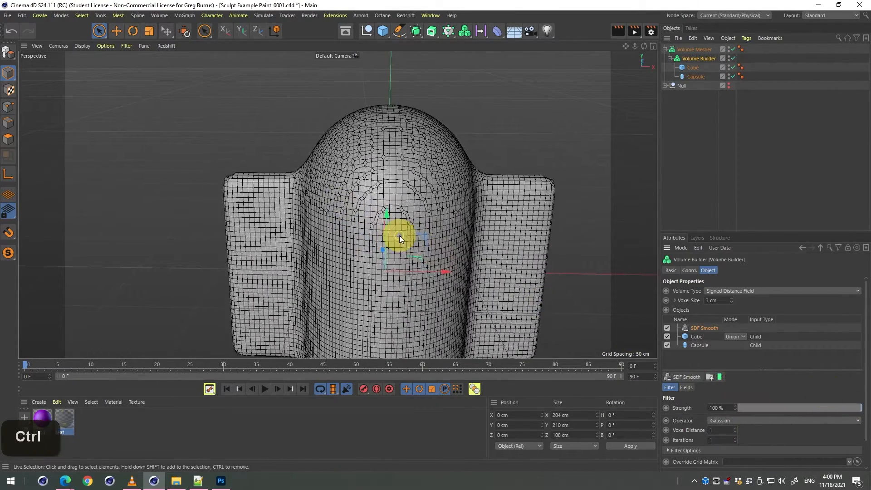
left_click_drag(399, 235, 392, 203)
key("ctrl+r")
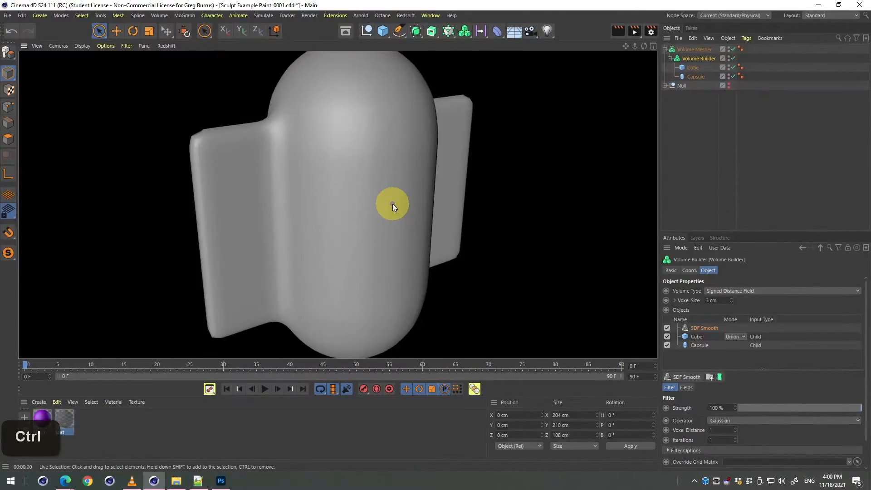
Examine the smoothed mesh from all sides, checking the blend between slab and capsule and the polygon flow.
key("3")
mouse_move(447, 222)
left_mouse_down()
mouse_move(389, 204)
mouse_move(282, 214)
mouse_move(501, 241)
mouse_move(361, 215)
mouse_move(392, 229)
mouse_move(456, 216)
left_mouse_up()
key("1")
key("3")
left_click_drag(456, 216, 352, 207)
key("2")
key("3")
key("3")
key("2")
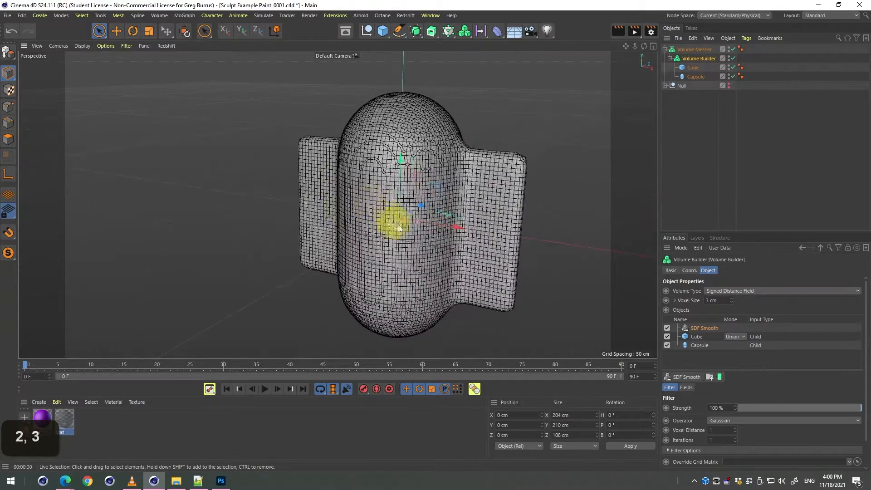
key("3")
left_click_drag(398, 225, 445, 166)
key("1")
key("3")
left_click_drag(429, 236, 444, 254)
key("3")
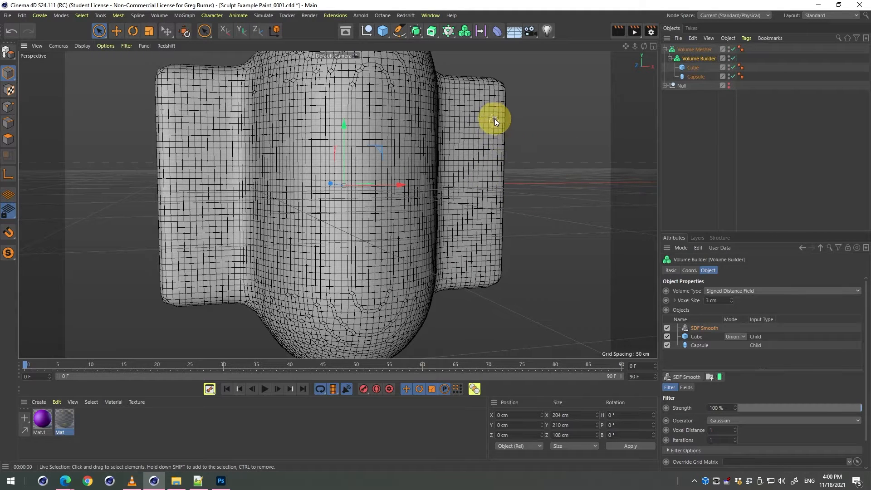
key("3")
left_click_drag(432, 214, 428, 237)
key("2")
key("1")
key("3")
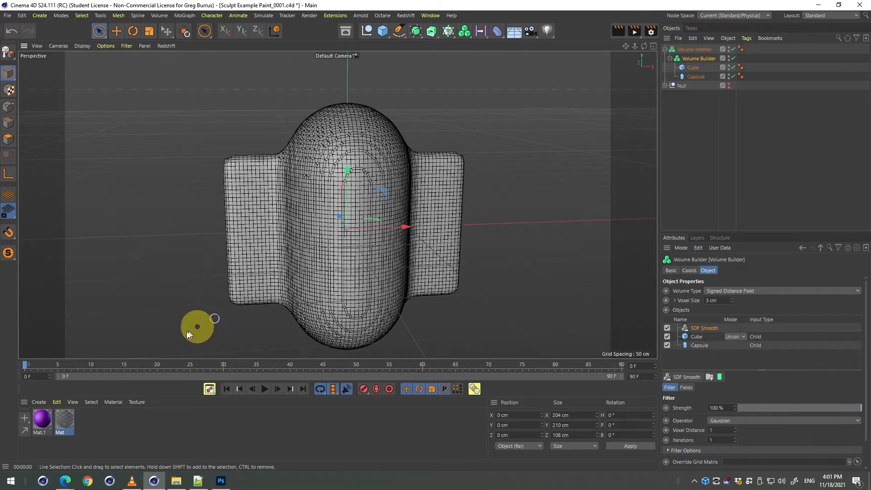
Try the purple material on the capsule and on the whole Volume Mesher, and return it to the capsule.
left_click_drag(43, 417, 690, 75)
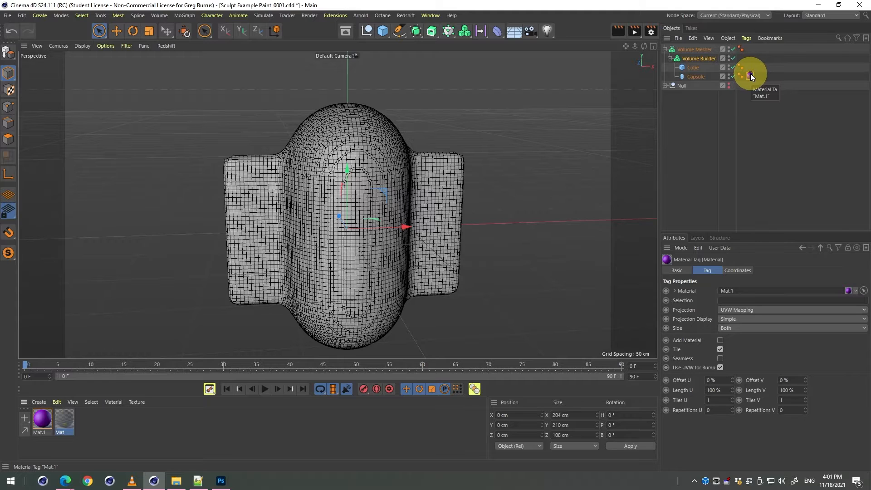
left_click_drag(751, 76, 752, 50)
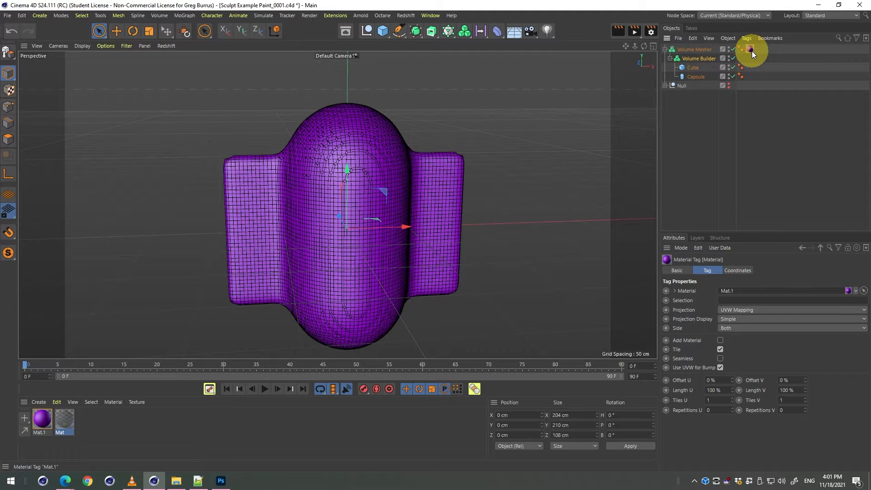
left_click_drag(751, 51, 752, 73)
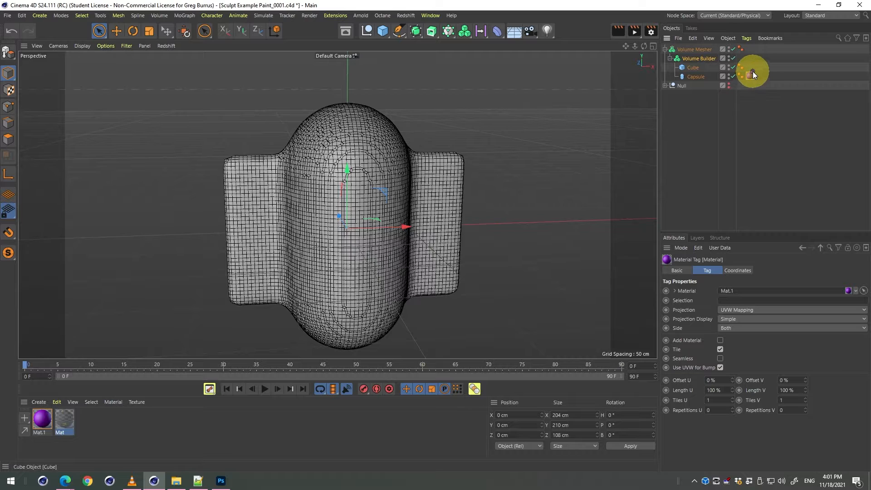
Duplicate the purple material and recolour the copy yellow with a hue of 53°.
double_click(39, 427)
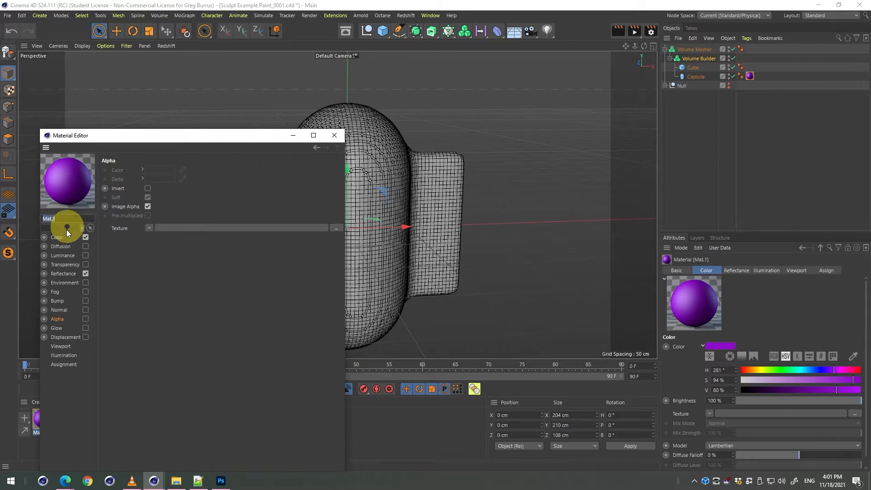
left_click(57, 237)
left_click(334, 135)
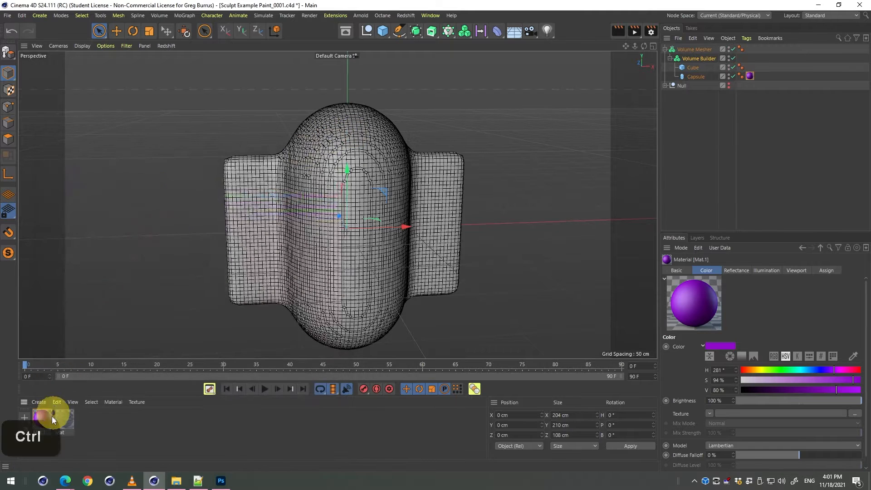
left_click_drag(52, 415, 66, 422, "ctrl")
double_click(66, 422)
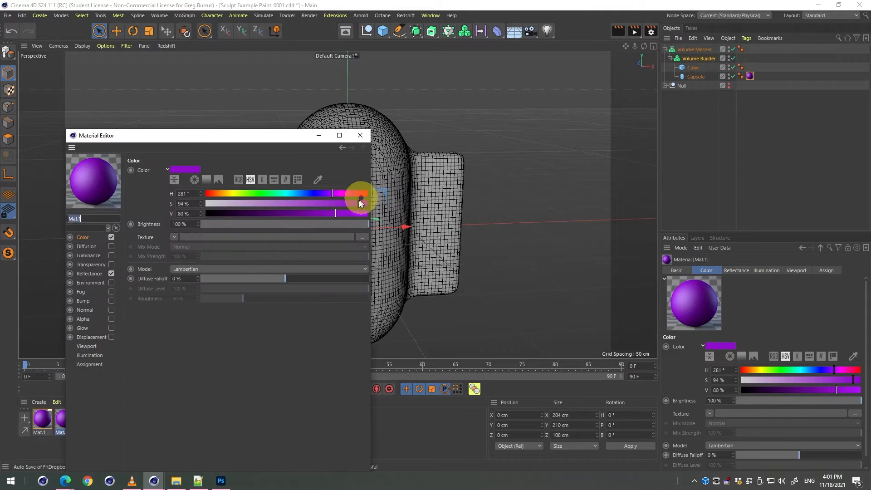
left_click_drag(253, 194, 229, 192)
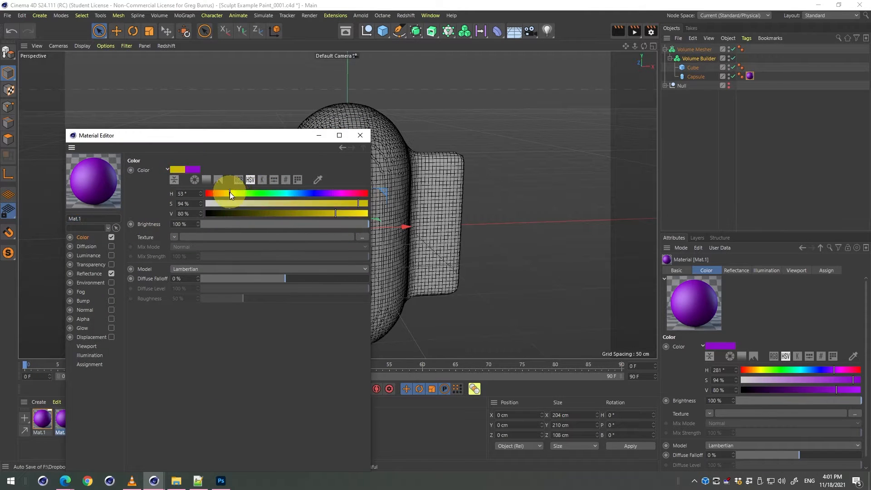
left_click(360, 135)
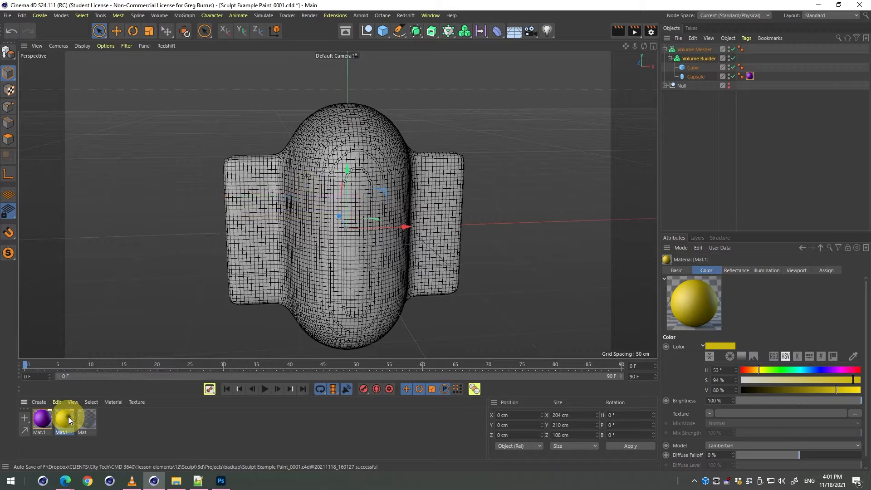
Assign the yellow material to the cube, move it onto the Volume Mesher, and remove the capsule's purple material.
left_click_drag(68, 416, 693, 69)
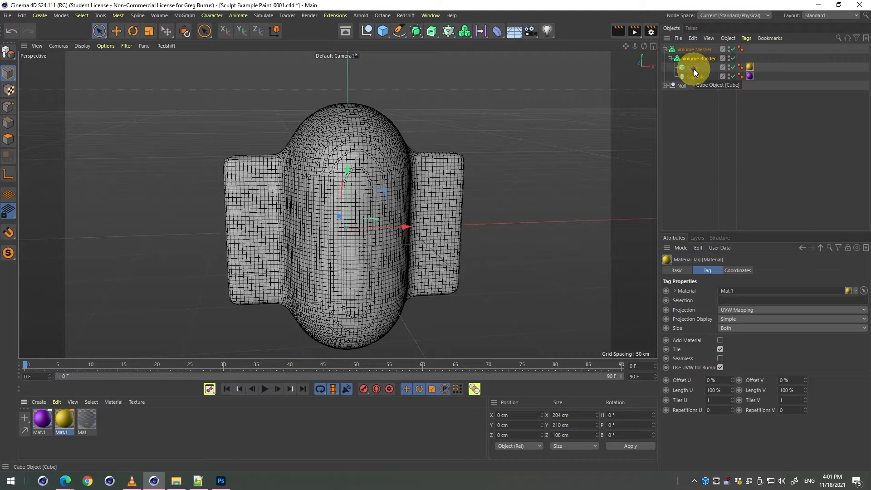
left_click(705, 48)
left_click_drag(749, 66, 752, 51)
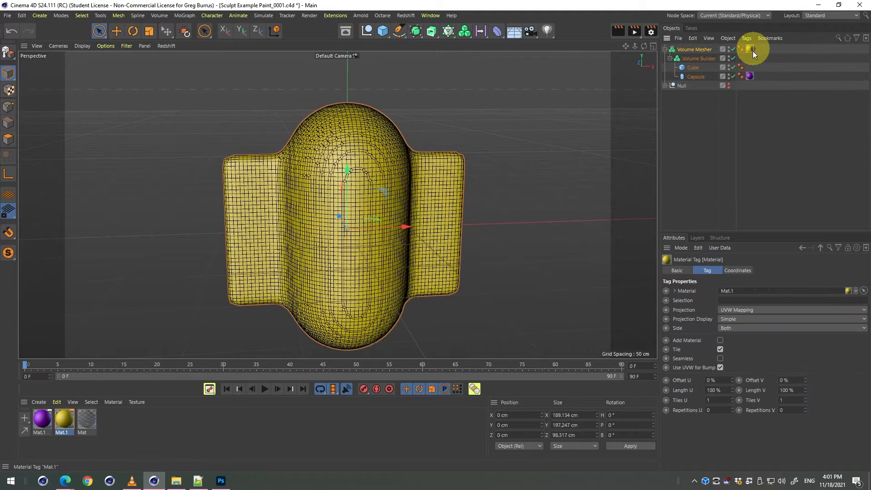
left_click(752, 77)
key("Delete")
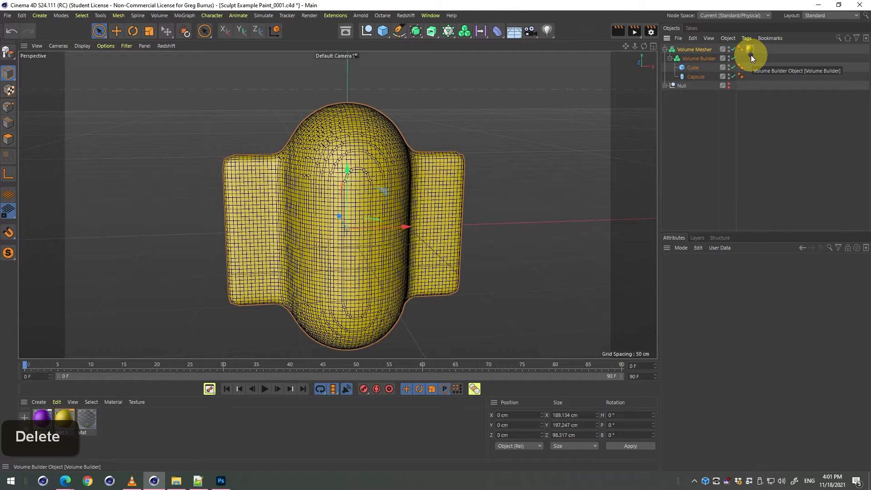
Try converting the Volume Mesher hierarchy into an editable polygon object, undoing the conversion each time.
left_click(665, 49)
left_click(665, 50)
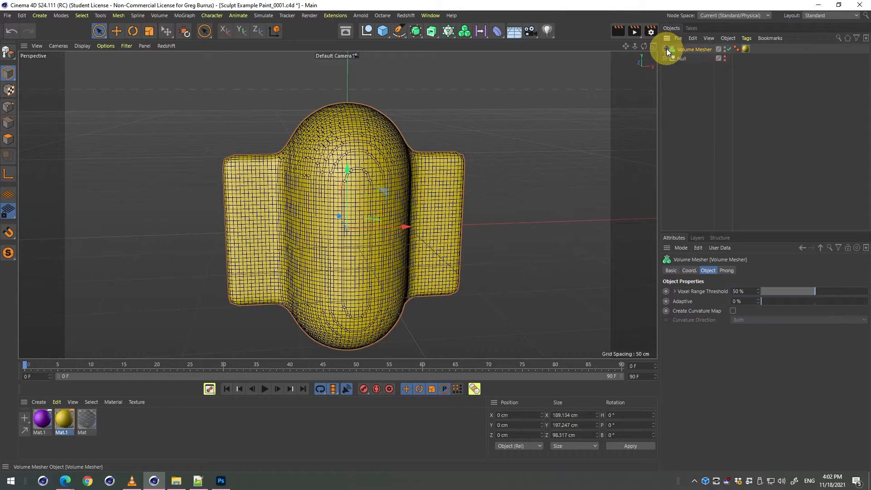
left_click(665, 49)
left_click(665, 49)
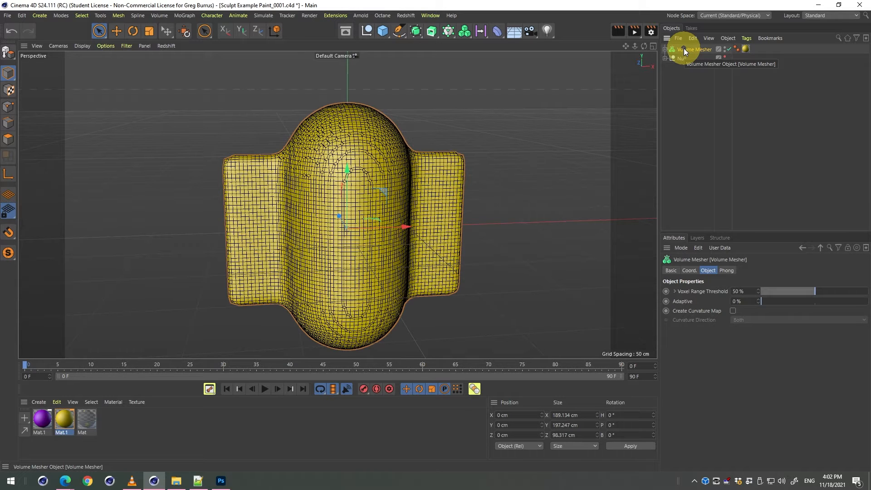
key("c")
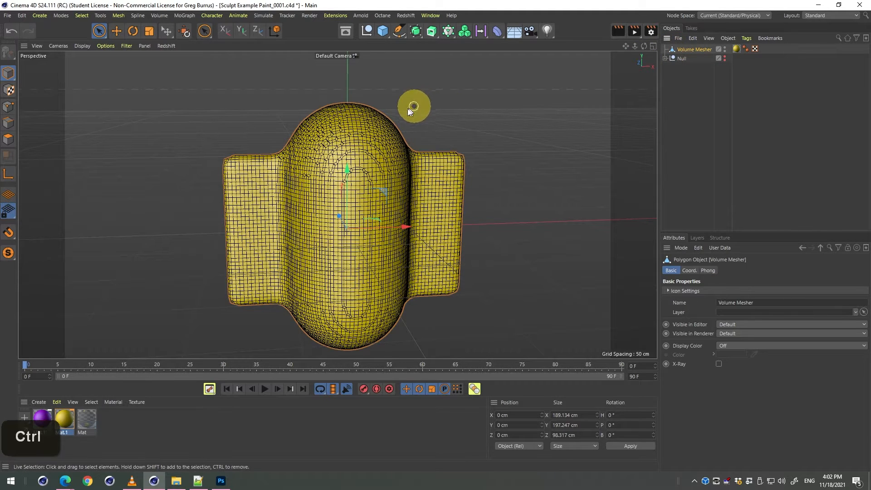
key("ctrl+z")
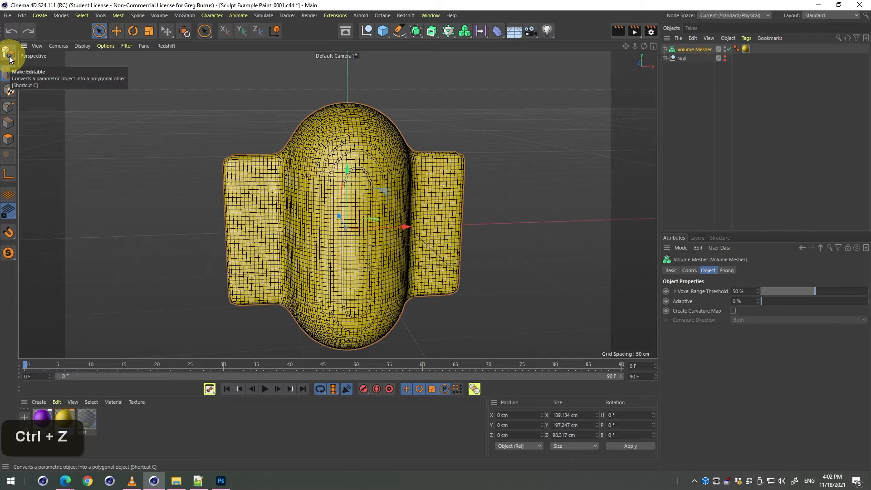
left_click(9, 55)
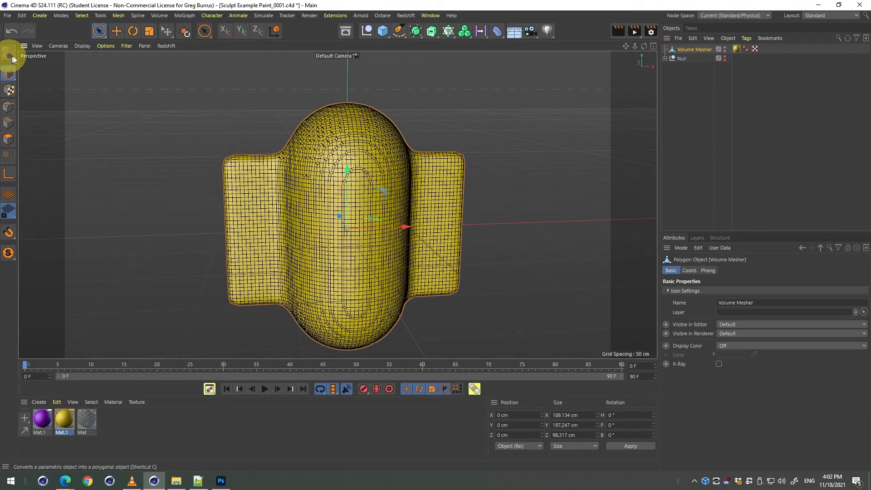
key("ctrl+z")
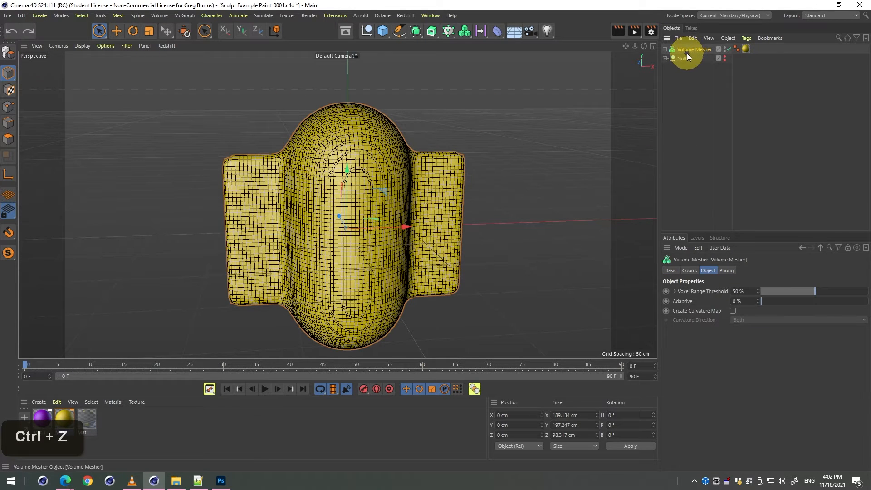
Copy the Volume Mesher hierarchy into the Null as a backup and disable the copy's Volume Builder and Volume Mesher.
mouse_move(687, 51)
left_mouse_down("ctrl")
mouse_move(689, 74)
mouse_move(688, 58)
left_mouse_up("ctrl")
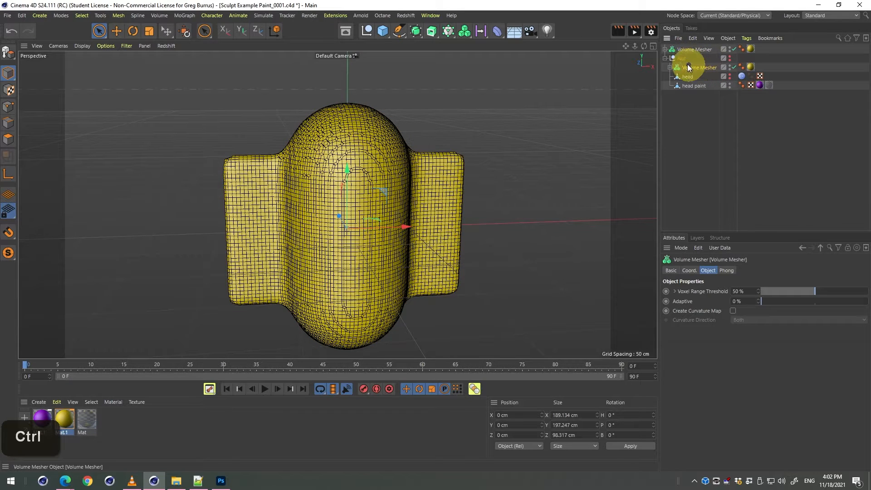
left_click(669, 67)
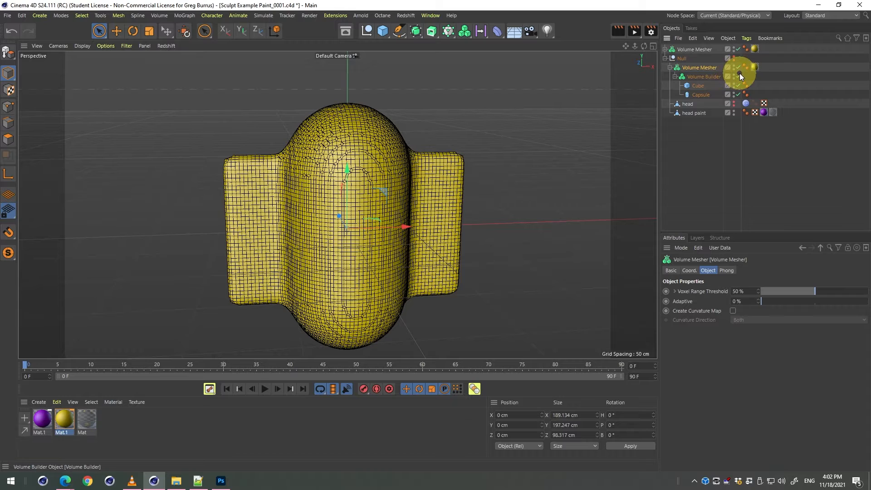
left_click(738, 75)
left_click(738, 67)
Convert the original Volume Mesher outside the Null into an editable polygon object and collapse the Null.
left_click(676, 48)
key("c")
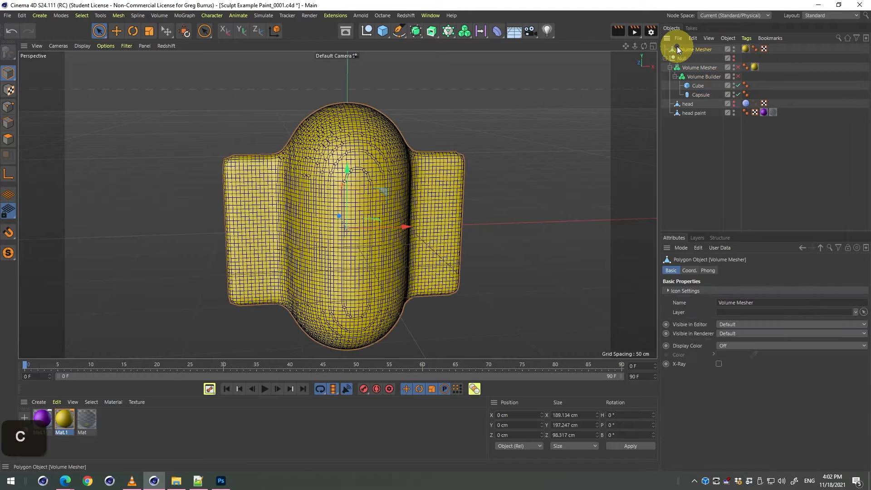
left_click(665, 58)
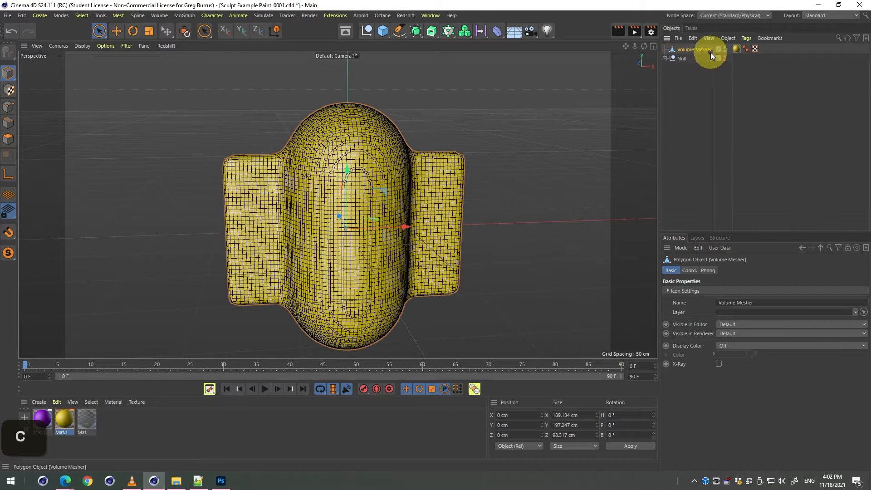
Try the polygon mesh without its yellow material in a test render, and undo the material's removal.
left_click(735, 49)
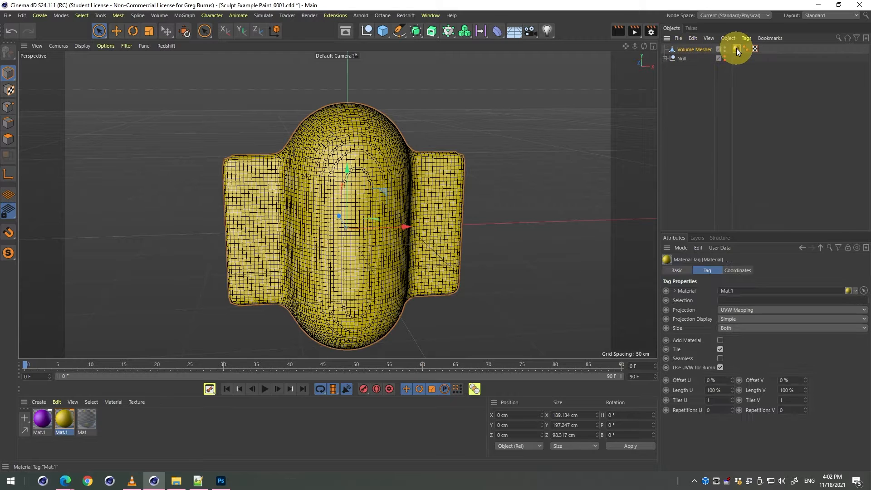
key("Delete")
key("ctrl+r")
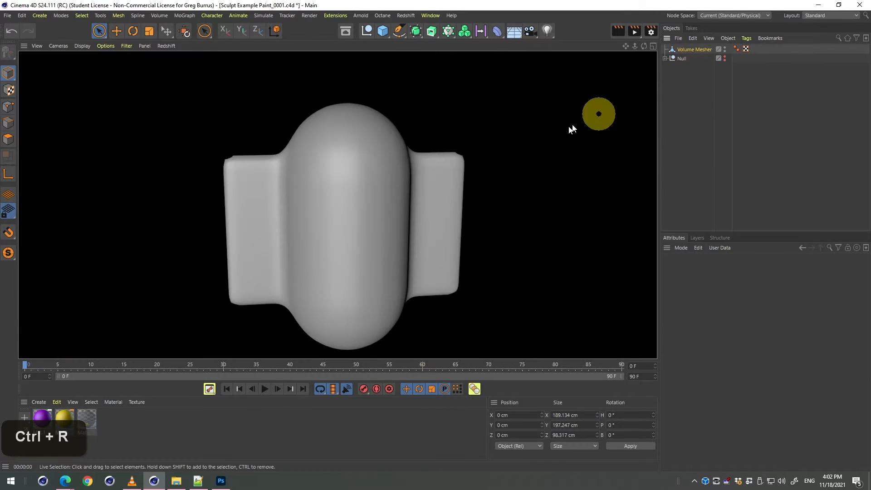
key("ctrl+z")
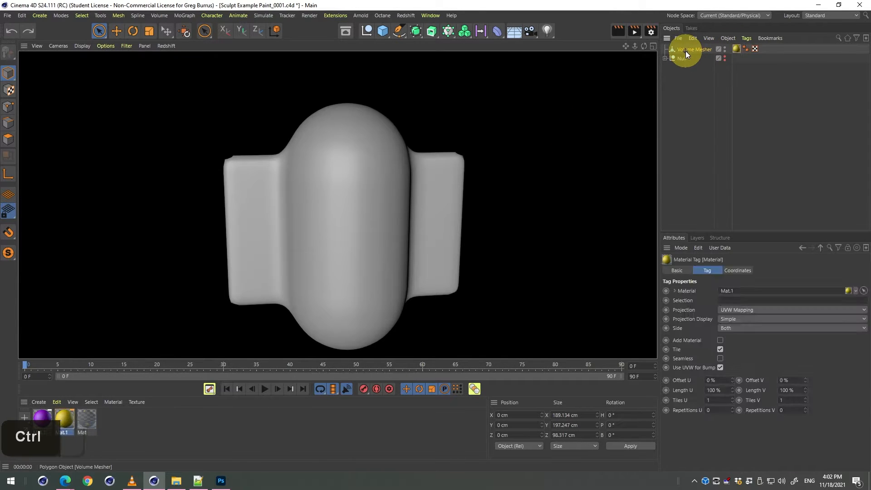
Try a Subdivision Surface over the polygon mesh with a test render, and undo it.
left_click(416, 32, "alt")
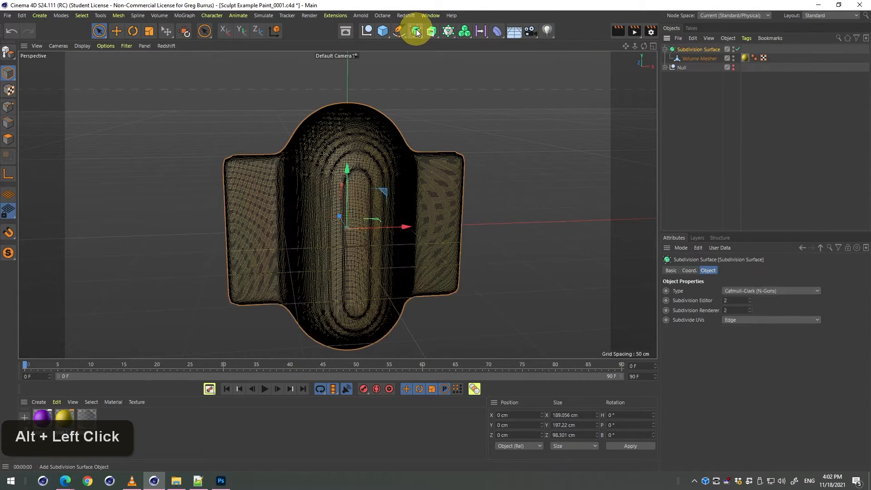
left_click_drag(413, 142, 480, 180, "alt")
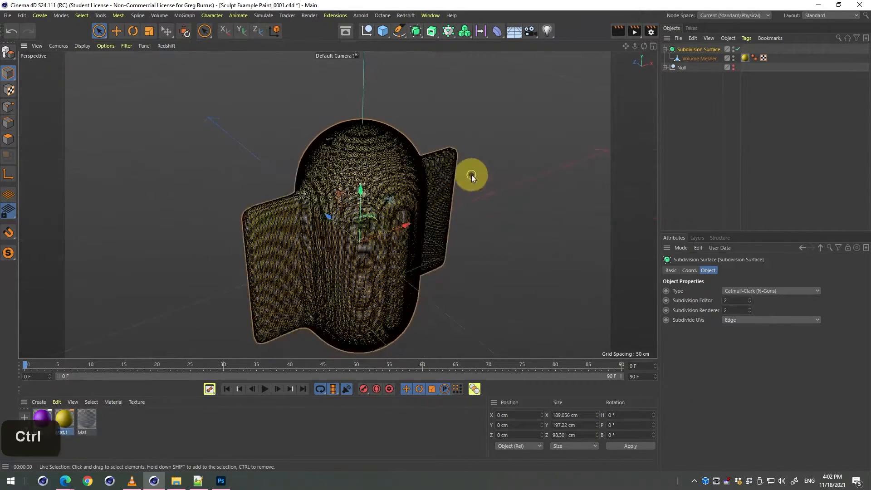
key("ctrl+r")
key("ctrl+z")
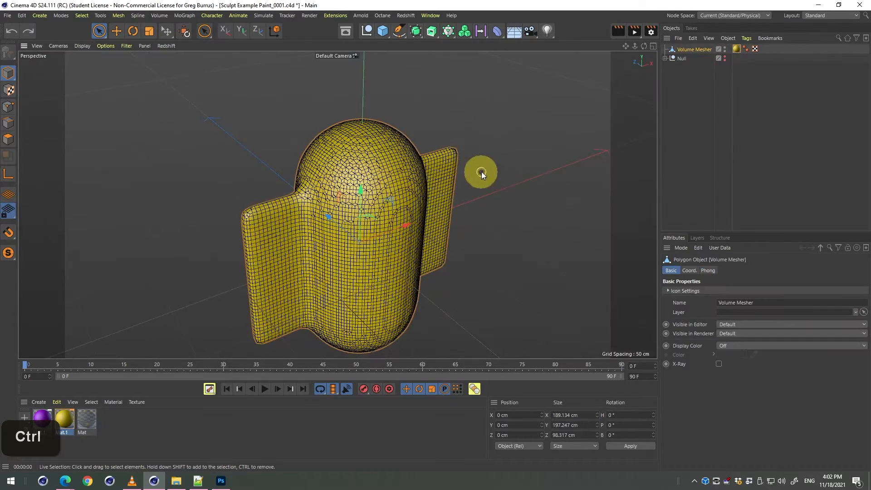
Remove the yellow material from the editable polygon mesh and select the mesh.
key("3")
left_click_drag(441, 155, 224, 111)
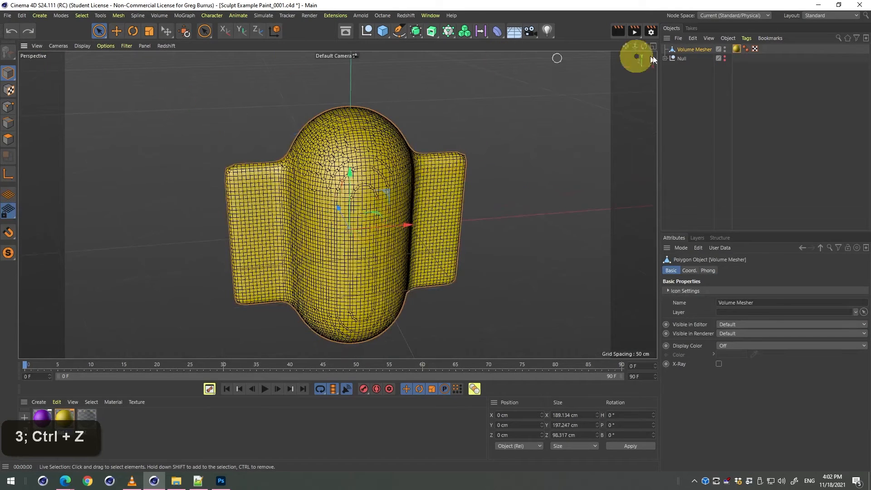
left_click(682, 49)
key("3")
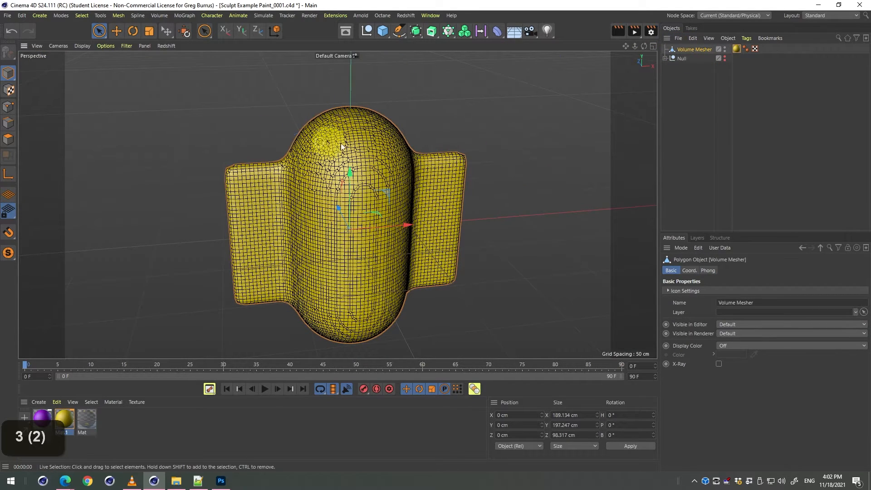
left_click(736, 49)
key("Delete")
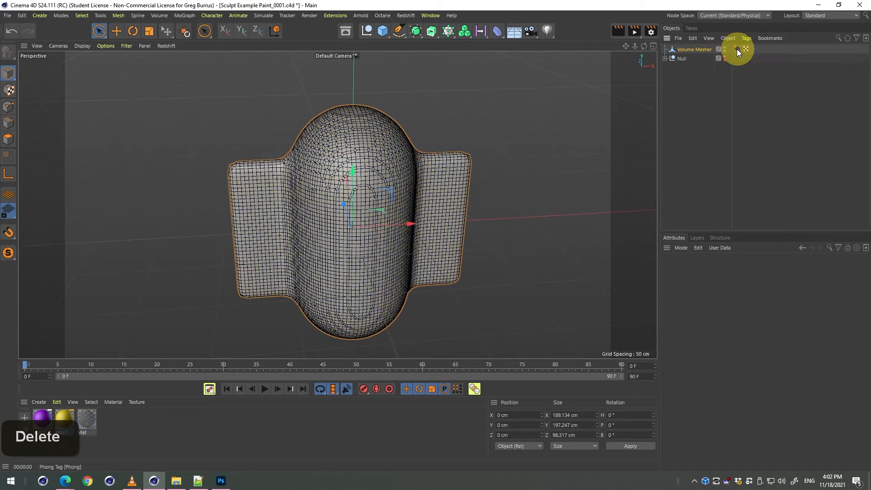
left_click(704, 53)
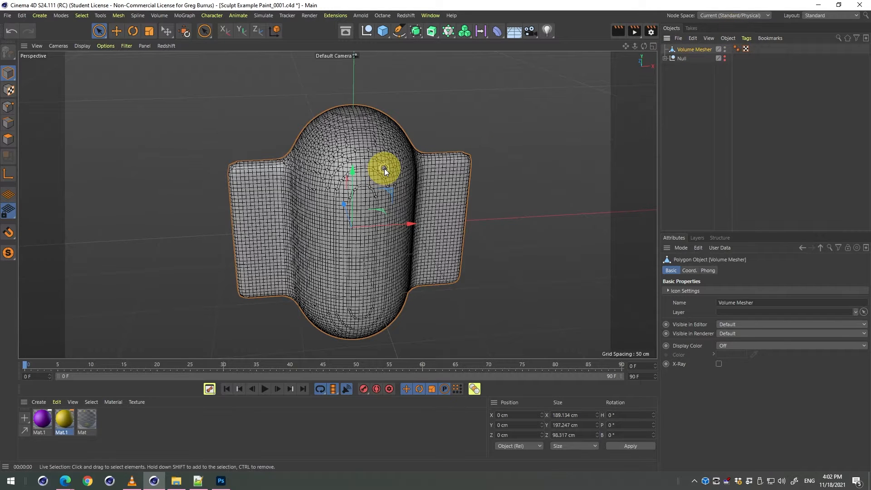
Switch to the Sculpt layout and turn the polygon mesh into a sculpt object with Subdivide at level 0.
left_click(827, 14)
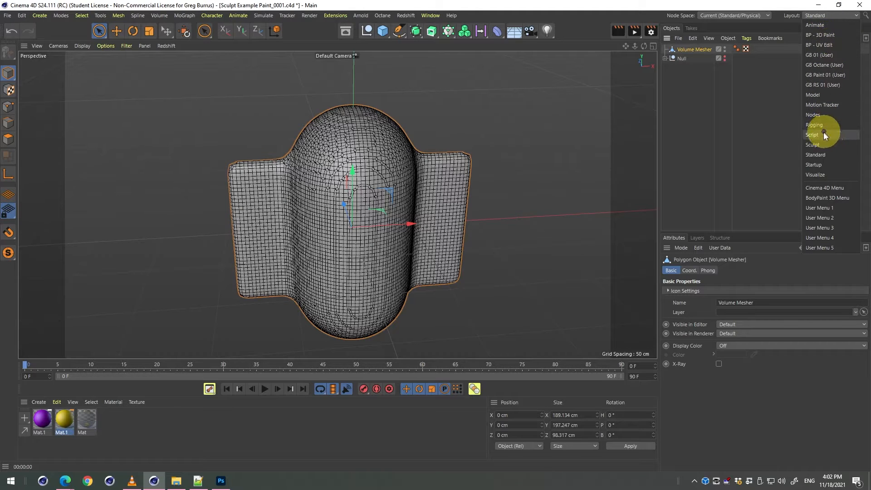
left_click(815, 144)
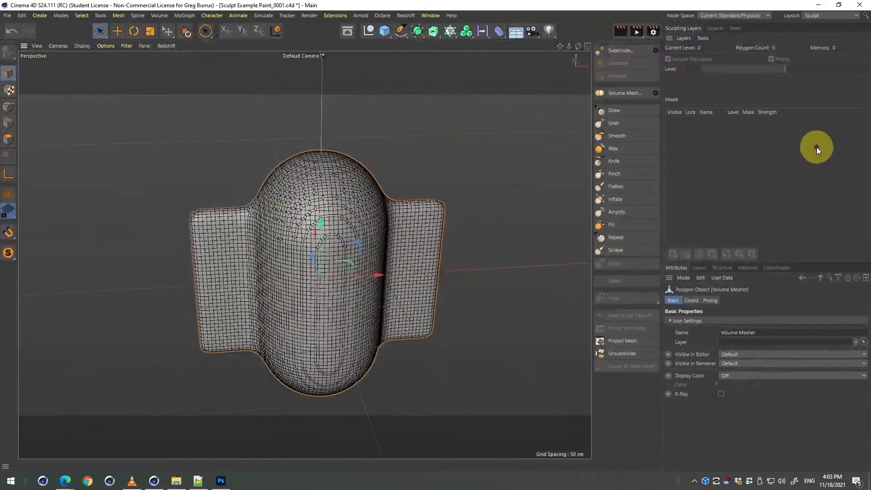
left_click(627, 49)
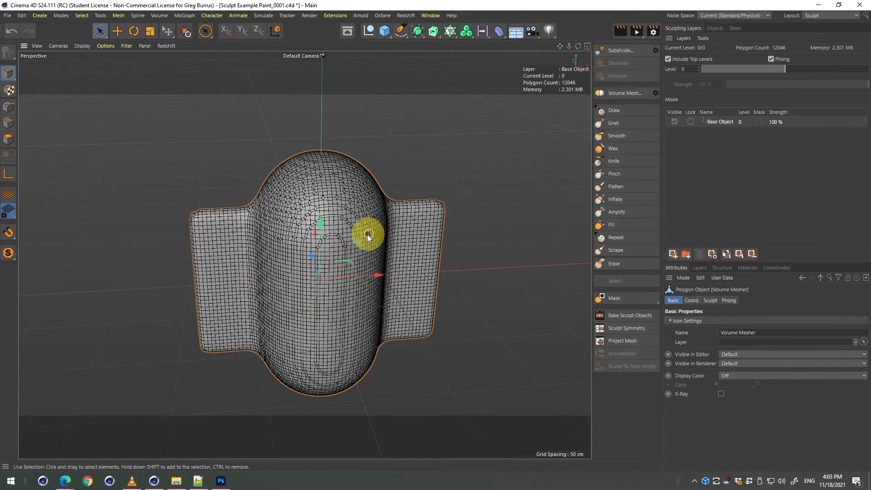
Sculpt two round, eye-like bulges on the capsule's upper front with the Draw brush at size 30 and 100 % pressure.
key("3")
mouse_move(365, 233)
left_mouse_down()
mouse_move(340, 219)
mouse_move(355, 219)
mouse_move(340, 233)
mouse_move(340, 210)
mouse_move(363, 245)
mouse_move(380, 247)
mouse_move(233, 233)
left_mouse_up()
left_click(617, 109)
key("2")
key("ctrl+z")
key("3")
key("1")
key("3")
key("3")
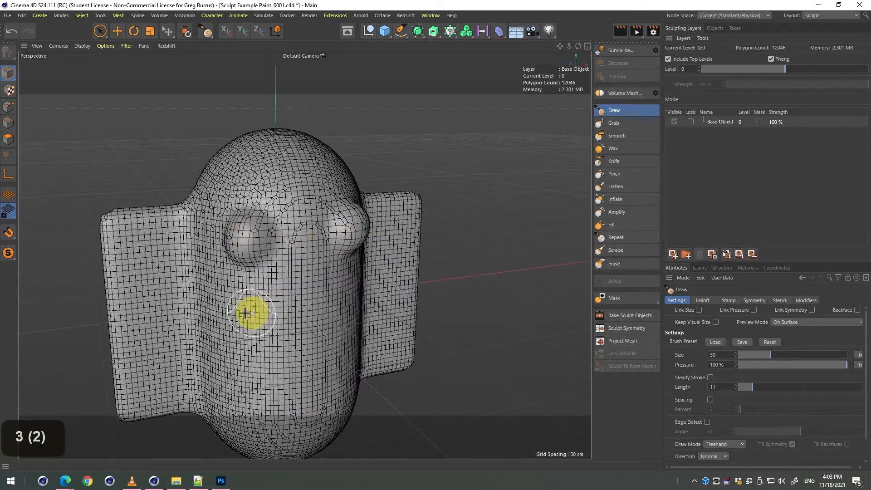
Sculpt a long nose ridge down the middle of the face below the eyes with the Draw brush.
left_click_drag(249, 311, 282, 375)
key("3")
key("3")
scroll(287, 355, "up", 3)
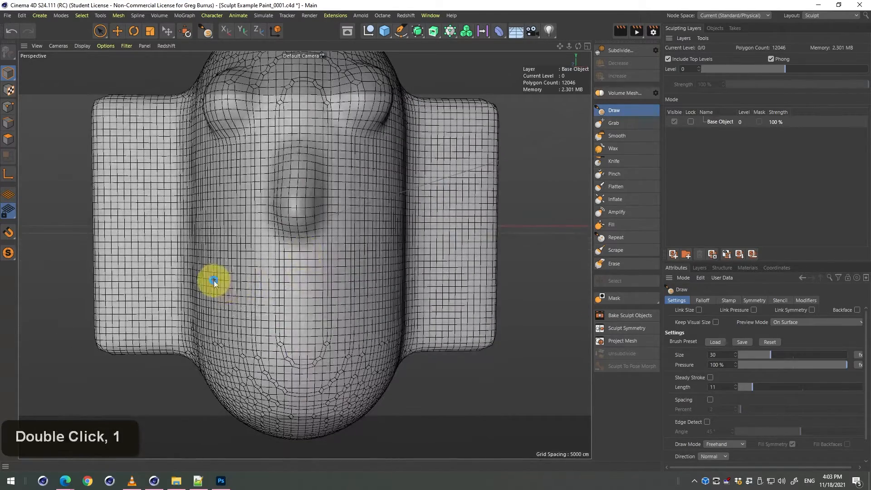
Sculpt a wide smiling mouth across the face below the nose with the Draw brush at size 30.
mouse_move(214, 282)
left_mouse_down()
mouse_move(282, 307)
mouse_move(345, 276)
mouse_move(367, 249)
left_mouse_up()
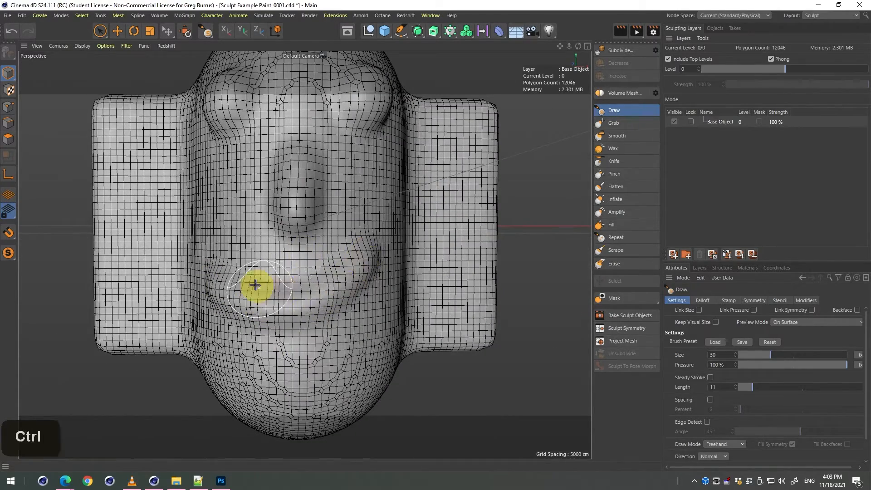
key("ctrl+z")
mouse_move(203, 237)
left_mouse_down()
mouse_move(269, 281)
mouse_move(328, 257)
mouse_move(386, 252)
mouse_move(351, 235)
mouse_move(404, 231)
mouse_move(318, 262)
mouse_move(276, 257)
mouse_move(317, 256)
left_mouse_up()
Inspect the sculpted eyes, nose and mouth from several angles, including a test render of the view.
key("3")
key("2")
key("3")
key("1")
key("3")
key("2")
key("3")
key("2")
key("ctrl+r")
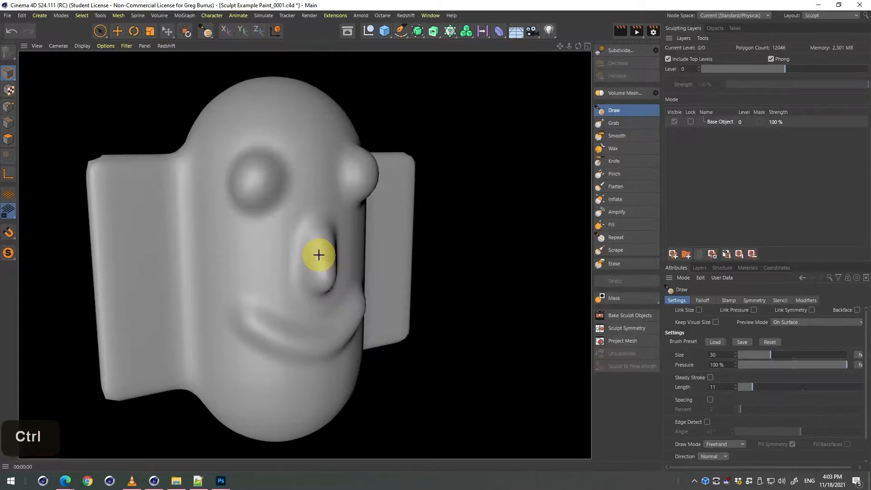
key("3")
left_click_drag(375, 268, 311, 248)
key("1")
key("3")
key("1")
key("3")
key("1")
key("3")
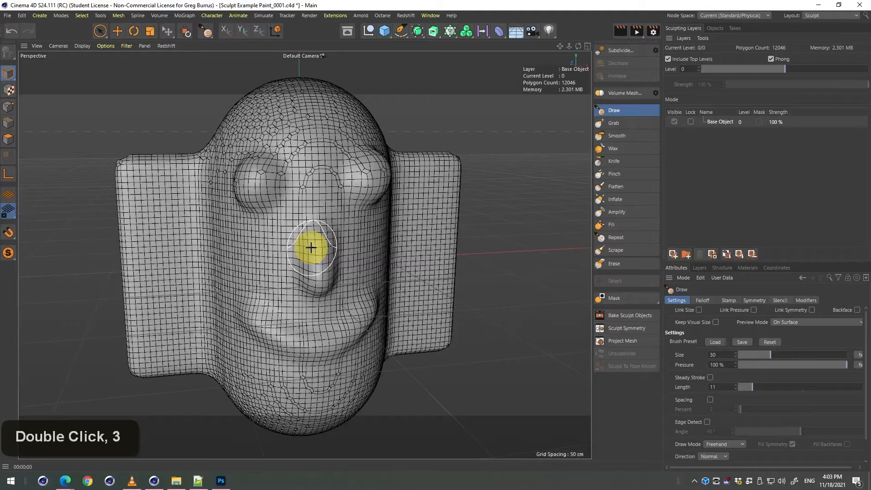
key("ctrl")
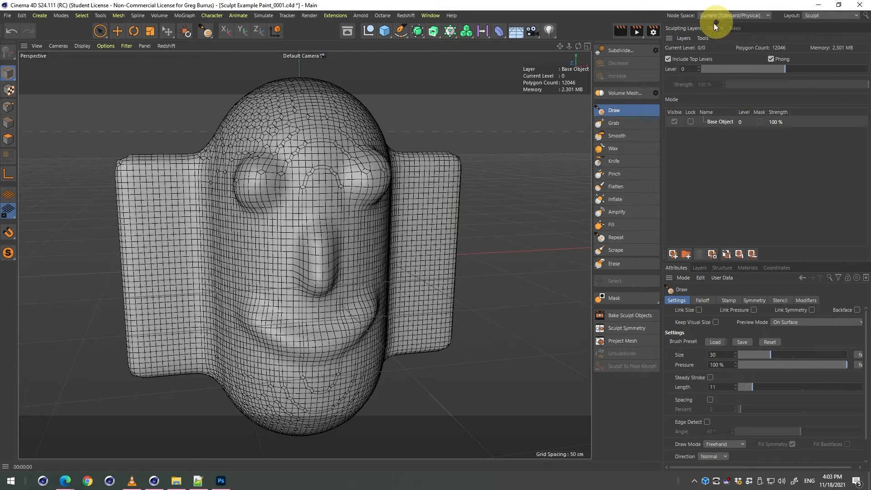
Bake the sculpted Volume Mesher into a plain polygon copy with Current State to Object and hide the original sculpt.
left_click(707, 28)
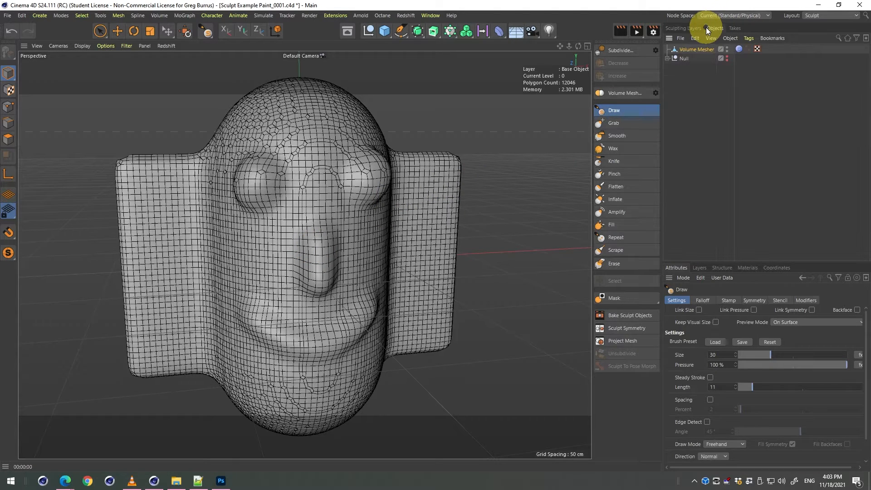
right_click(689, 51)
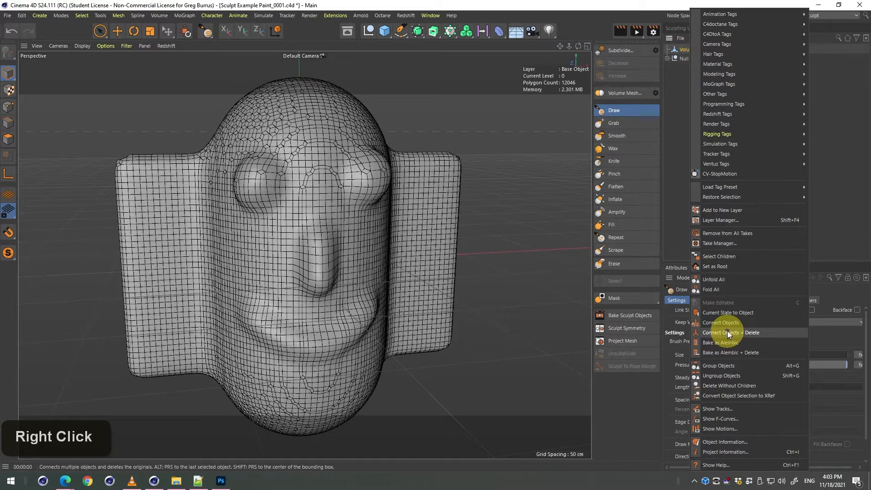
left_click(733, 315)
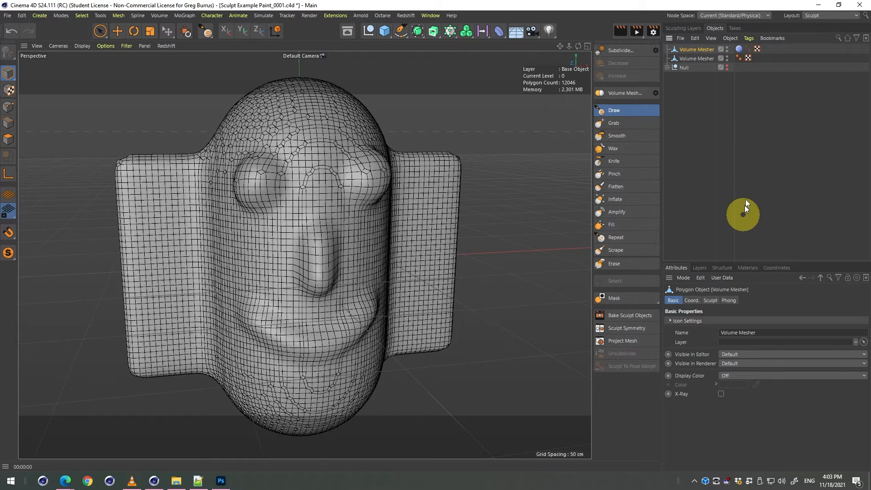
left_click(726, 51, "alt")
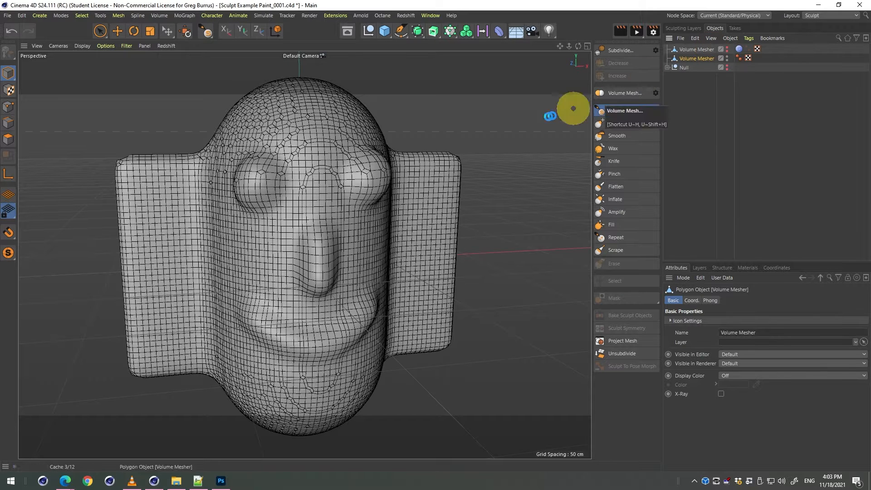
Try a Draw stroke over one eye of the baked polygon copy and undo it.
mouse_move(284, 158)
left_mouse_down()
mouse_move(259, 179)
mouse_move(238, 180)
mouse_move(286, 184)
mouse_move(239, 179)
left_mouse_up()
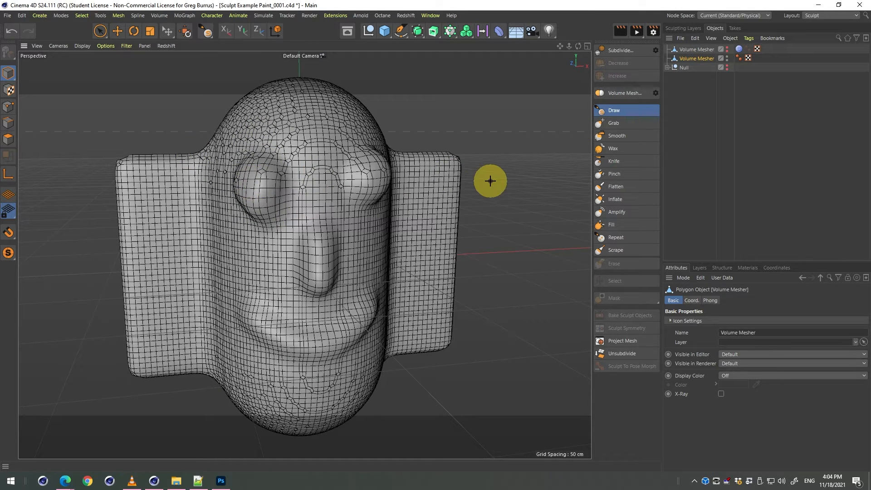
key("ctrl+z")
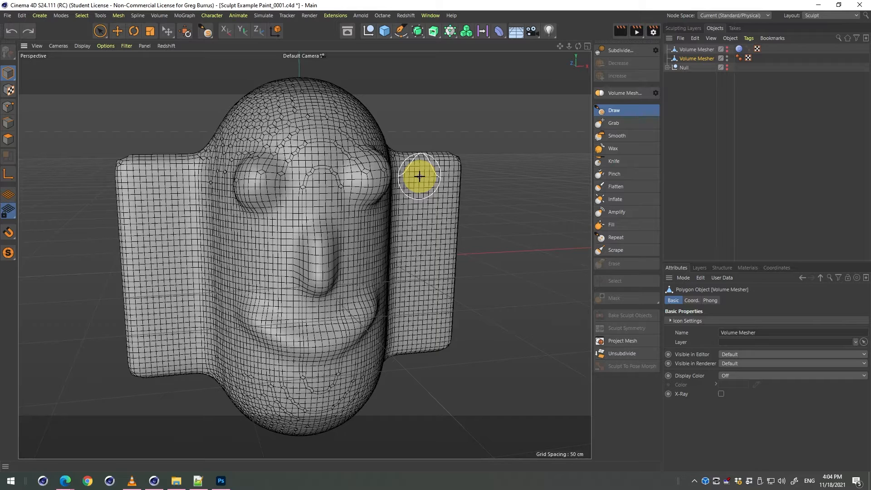
Hide the baked polygon copy and move the procedural Volume Mesher out of the Null group to the top level.
double_click(726, 57, "alt")
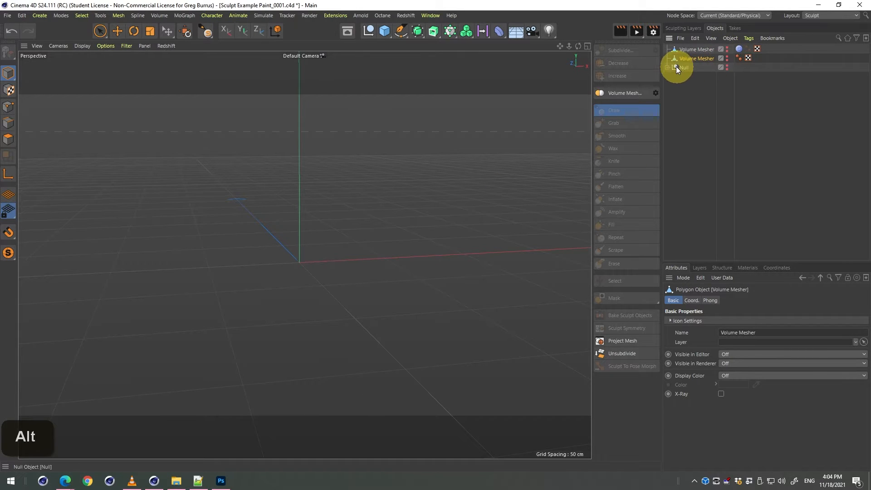
left_click(664, 68)
left_click(695, 77)
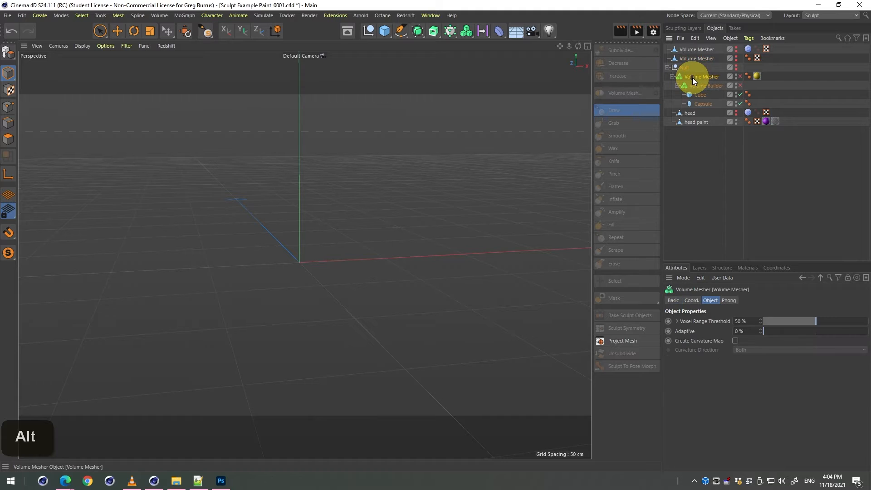
left_click_drag(692, 77, 685, 64)
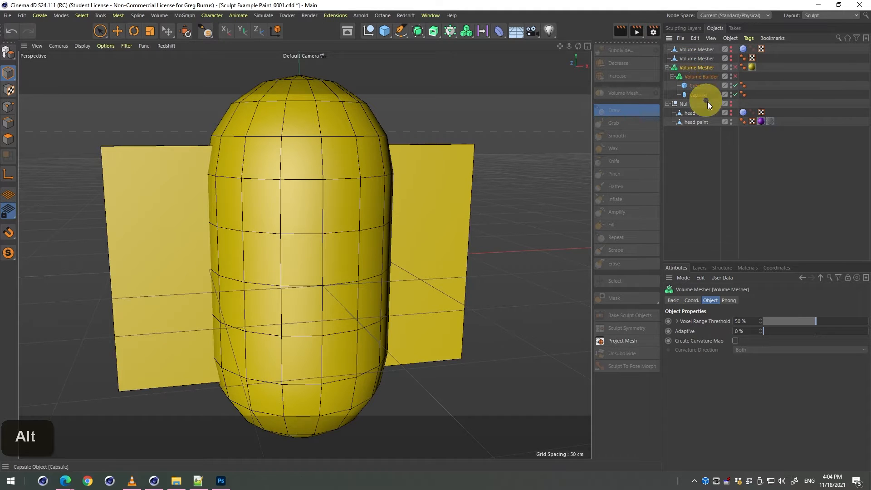
Copy the procedural Volume Mesher with its cube and capsule back into the Null group as a backup.
left_click(700, 85)
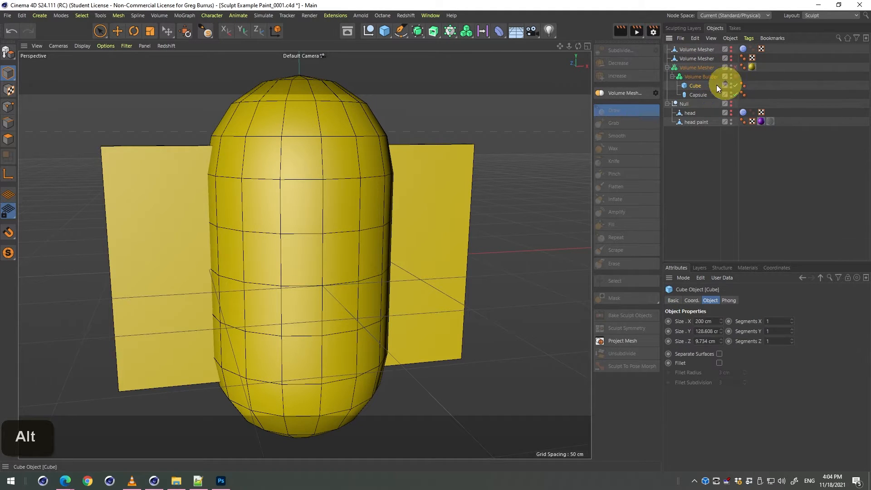
left_click(697, 94)
left_click(692, 87)
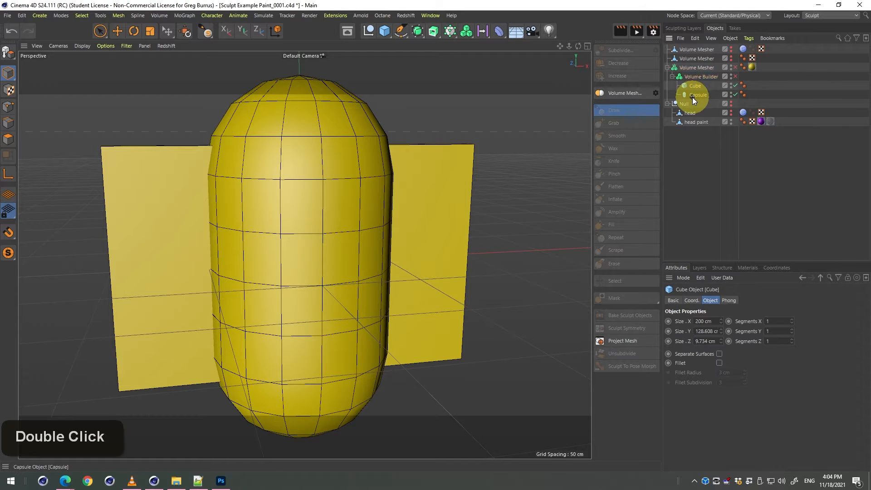
left_click(692, 96)
left_click(696, 87)
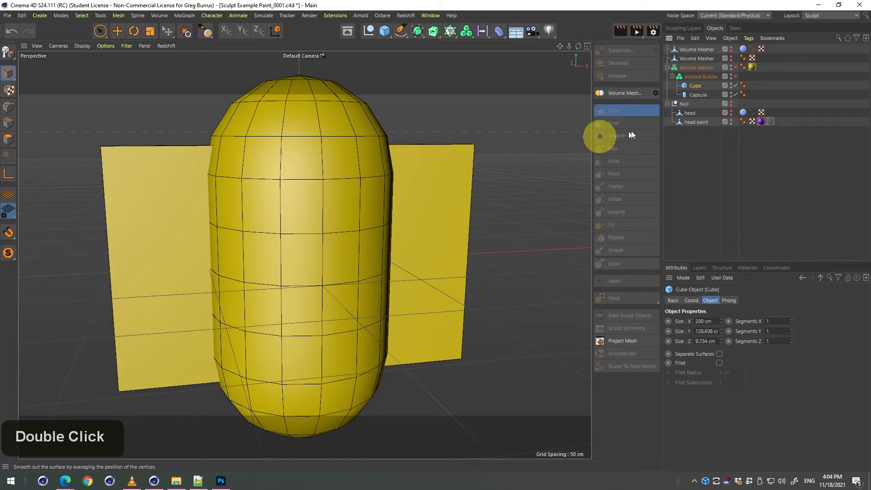
left_click(689, 72)
left_click_drag(692, 70, 692, 109, "ctrl")
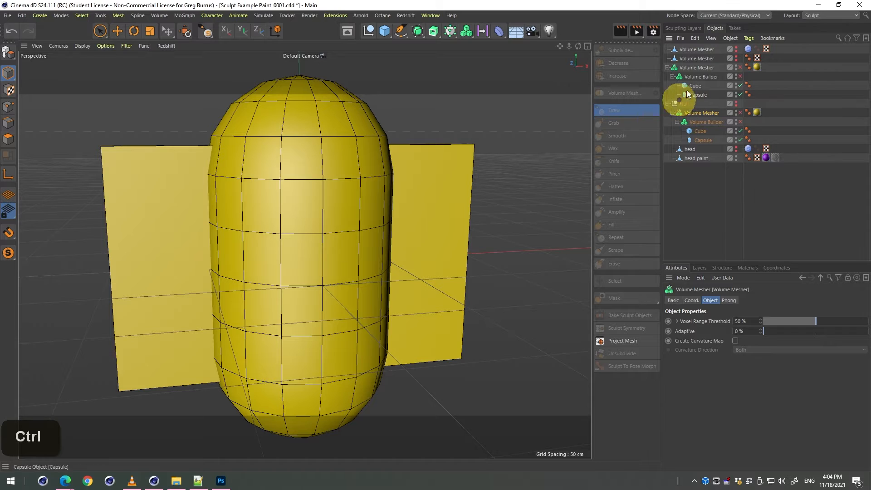
Reduce the top-level setup's cube to about 34 cm high and raise it to the capsule's upper part.
left_click(693, 94)
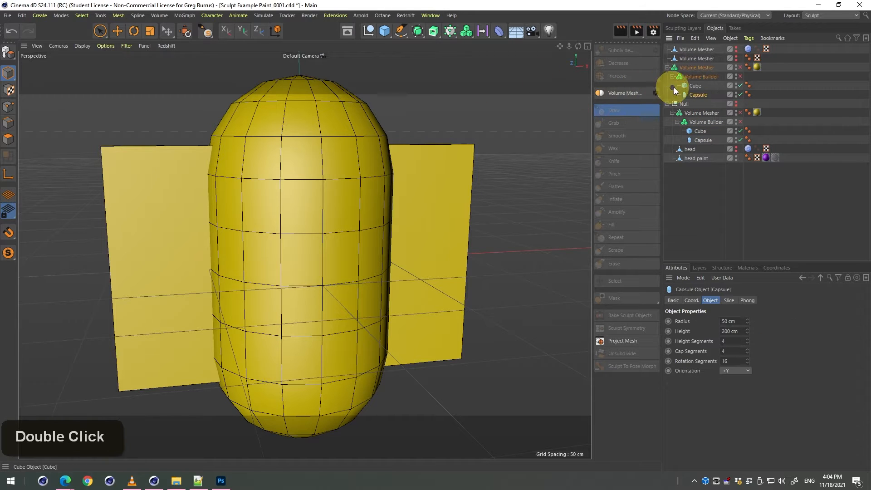
left_click(673, 86)
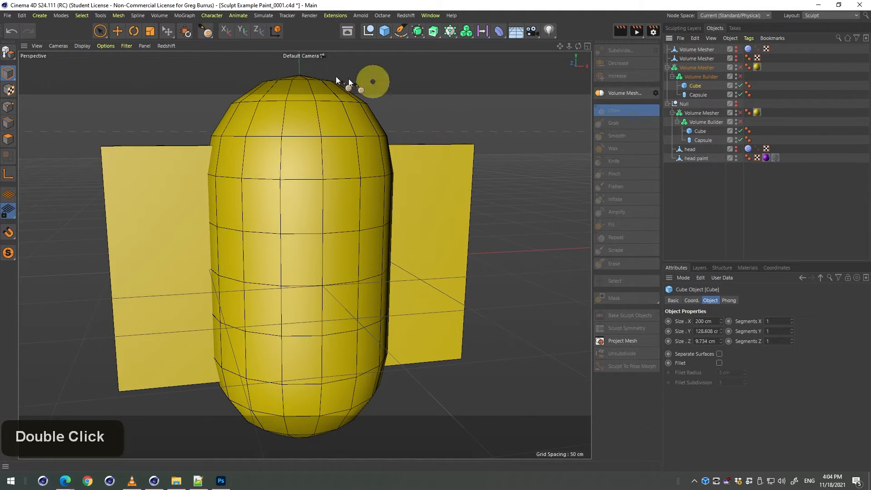
key("space")
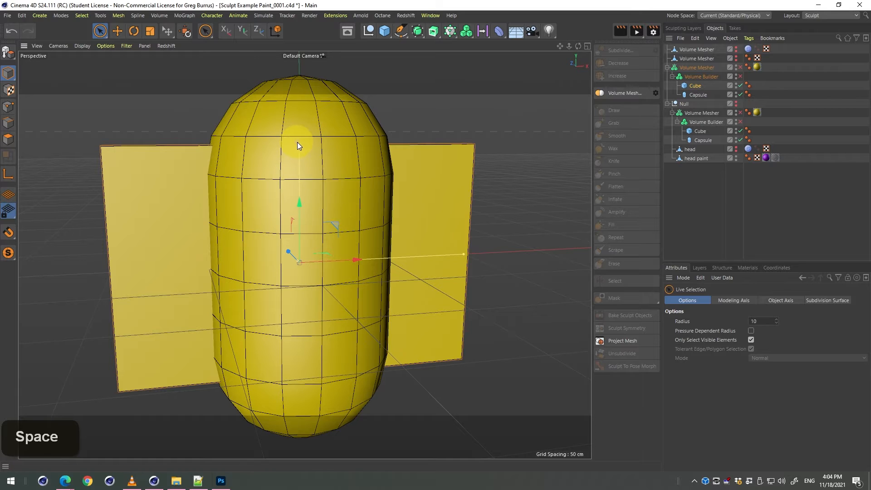
left_click_drag(297, 142, 305, 115)
Duplicate the shortened cube twice inside the Volume Builder and place the copies at the capsule's middle and lower part.
left_click(694, 88)
left_click_drag(695, 87, 693, 93, "ctrl")
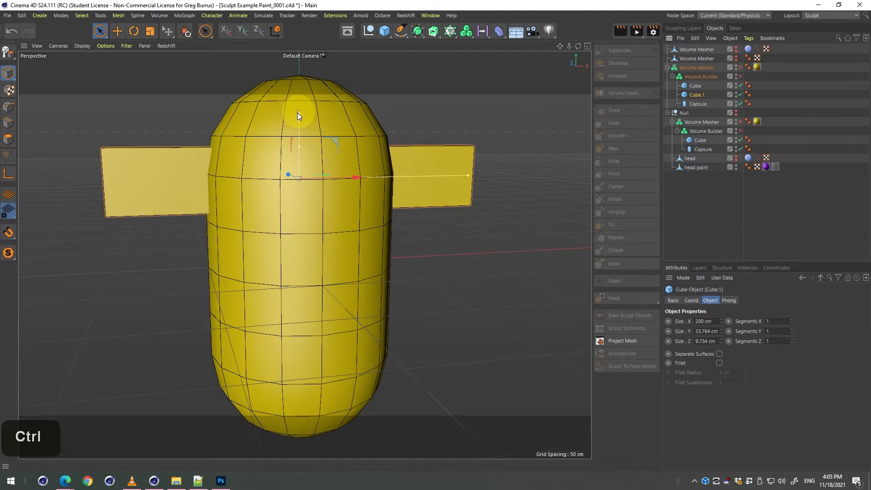
left_click_drag(297, 113, 296, 197)
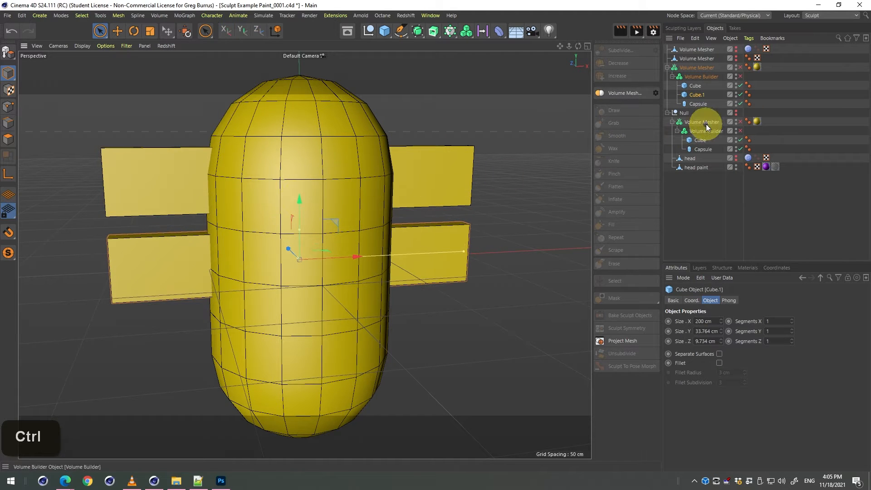
left_click_drag(695, 97, 693, 96, "ctrl")
left_click_drag(303, 206, 293, 300)
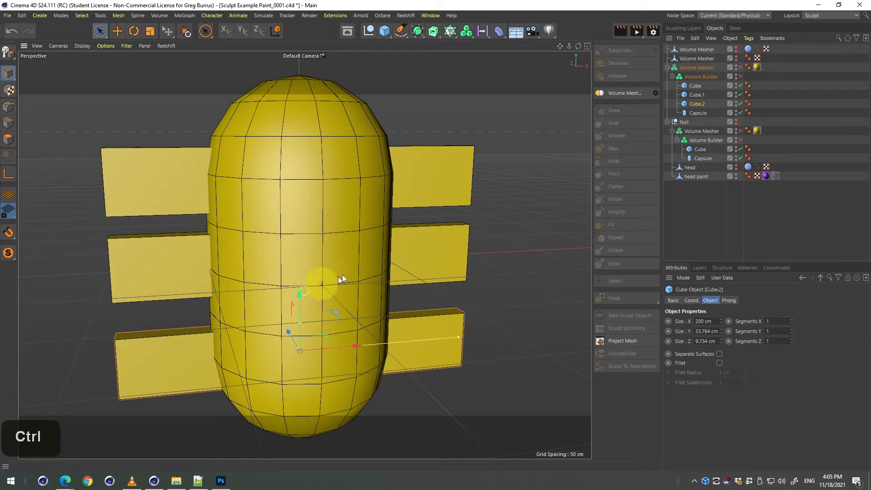
Enable the Volume Builder and Volume Mesher, and move SDF Smooth above all three cubes in the builder's object order.
left_click(739, 77, "ctrl")
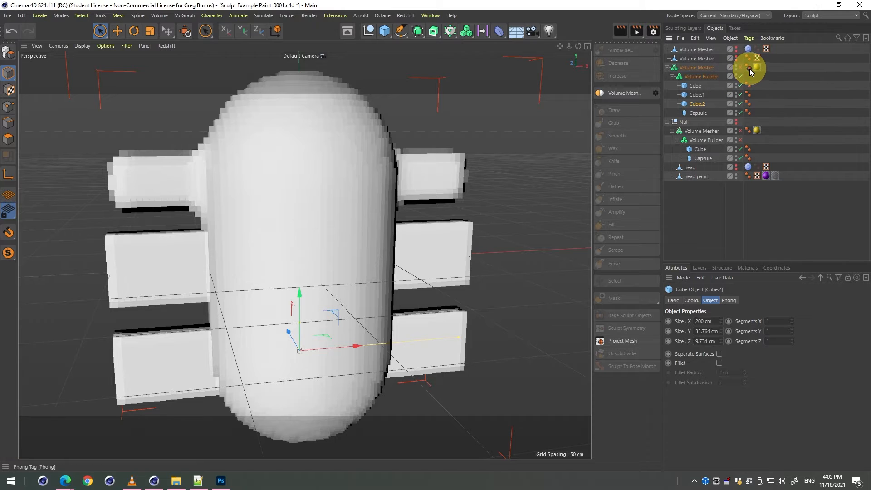
left_click(739, 68)
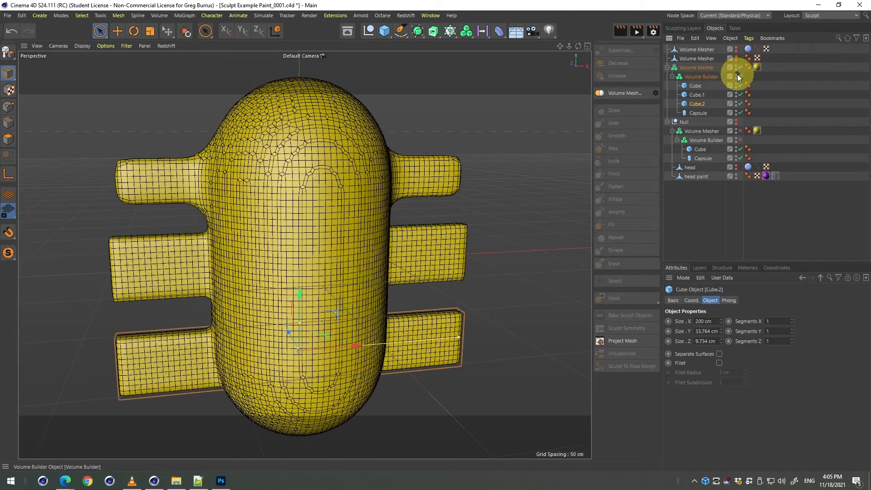
left_click(698, 77)
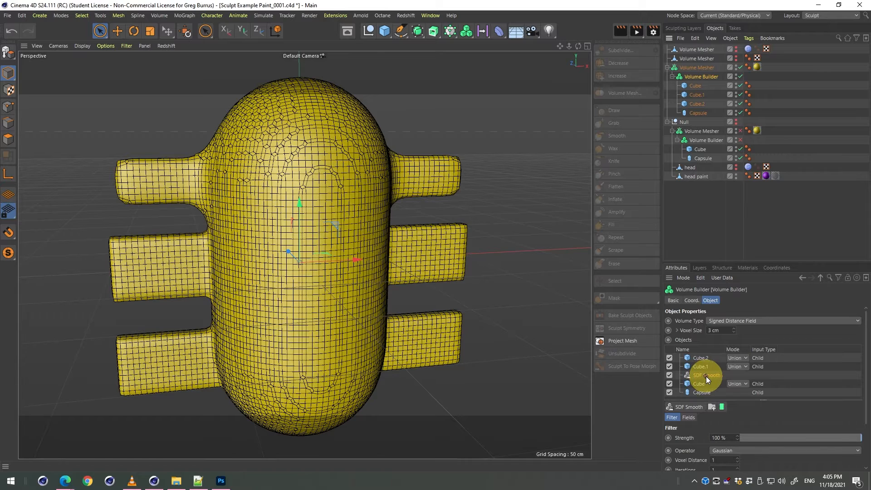
left_click_drag(706, 377, 704, 355)
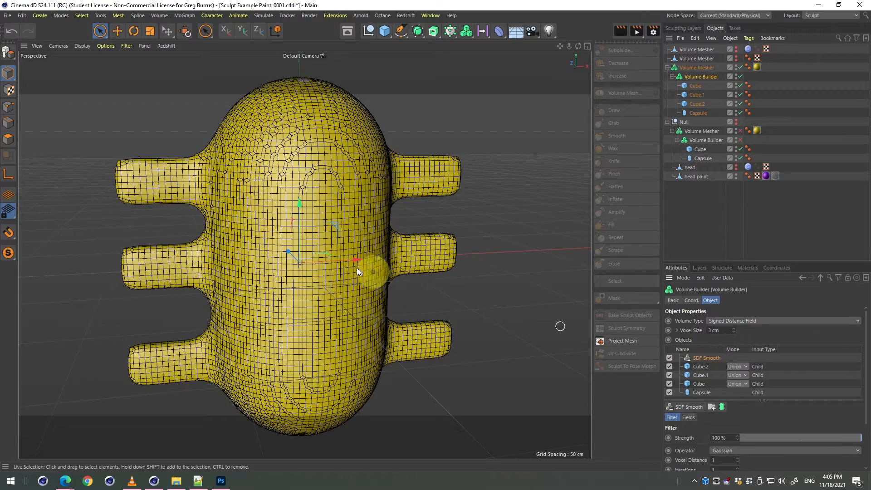
mouse_move(274, 209)
left_mouse_down()
mouse_move(389, 229)
mouse_move(450, 216)
mouse_move(288, 204)
mouse_move(252, 243)
mouse_move(270, 243)
mouse_move(247, 228)
mouse_move(165, 216)
mouse_move(297, 239)
mouse_move(385, 228)
left_mouse_up()
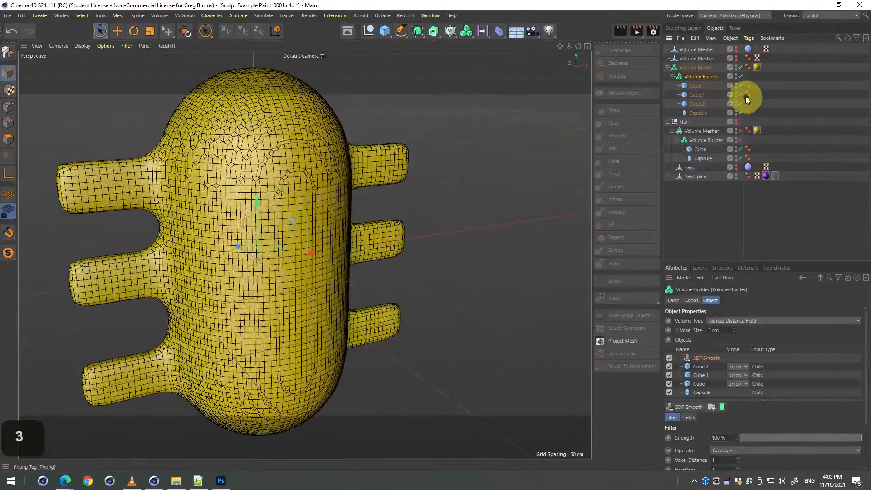
Copy the three-cube Volume Mesher into the Null group as a backup and disable the copy's mesher and builder.
left_click(667, 67)
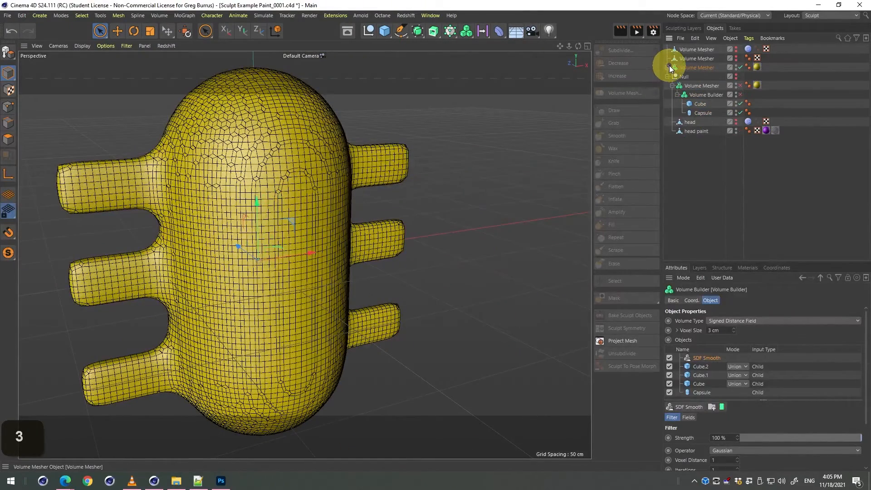
left_click(702, 69)
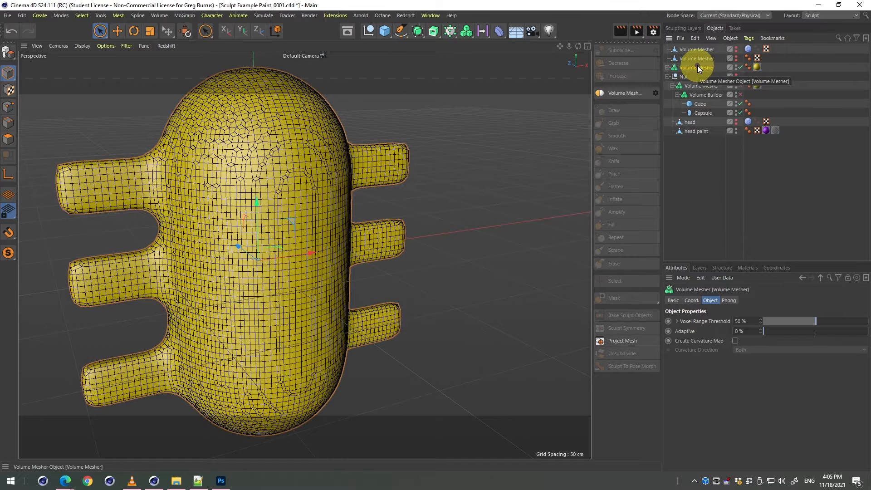
left_click_drag(695, 68, 691, 86, "ctrl")
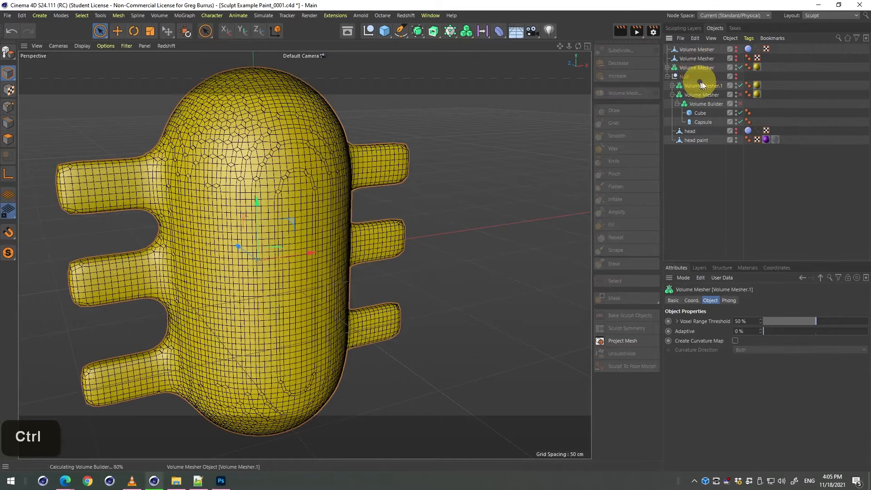
left_click(672, 85)
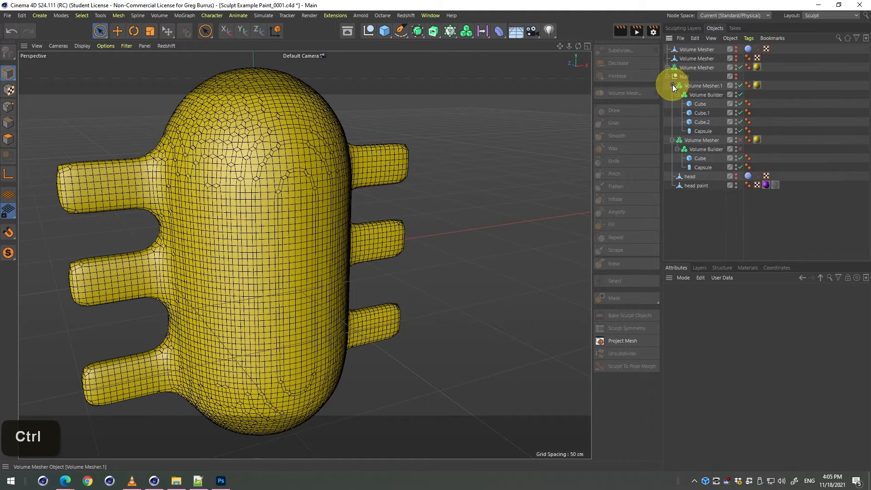
Convert the top-level three-cube Volume Mesher to an editable polygon object and collapse the Null group.
left_click(702, 67)
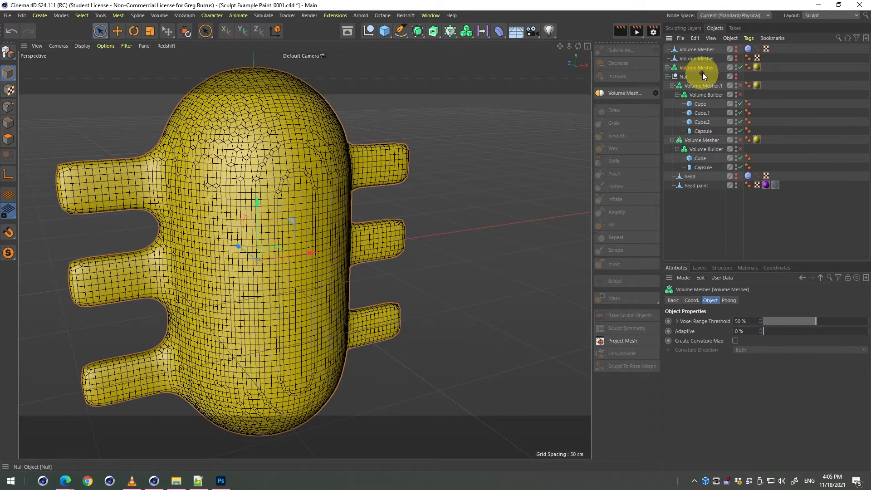
left_click(9, 53)
left_click(665, 77)
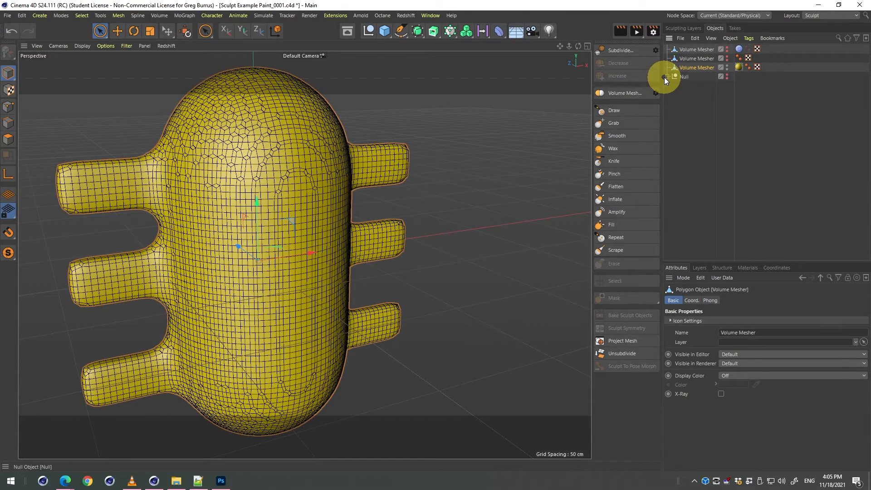
Try a downward Draw brush stroke on the upper front of the capsule body and undo it.
left_click(517, 130)
key("3")
mouse_move(494, 153)
left_mouse_down()
mouse_move(413, 153)
mouse_move(469, 120)
left_mouse_up()
key("1")
left_click(637, 108)
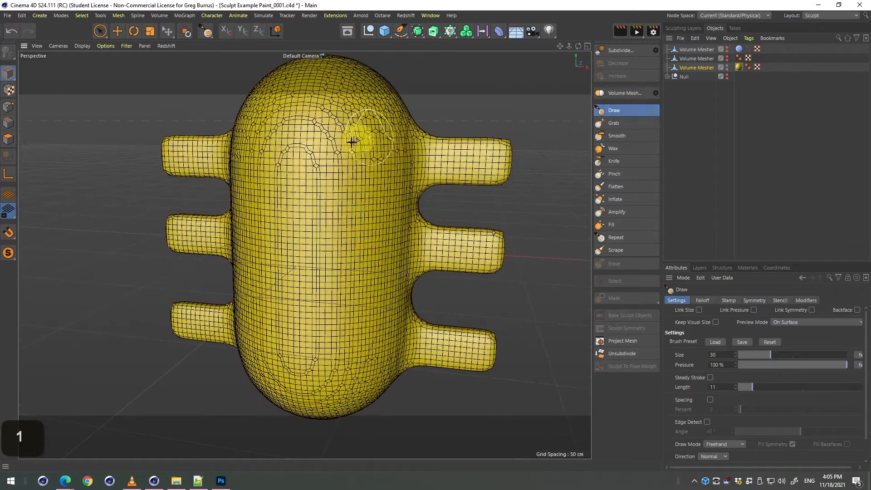
mouse_move(351, 142)
left_mouse_down()
mouse_move(315, 204)
mouse_move(317, 180)
mouse_move(331, 224)
mouse_move(355, 194)
left_mouse_up()
key("3")
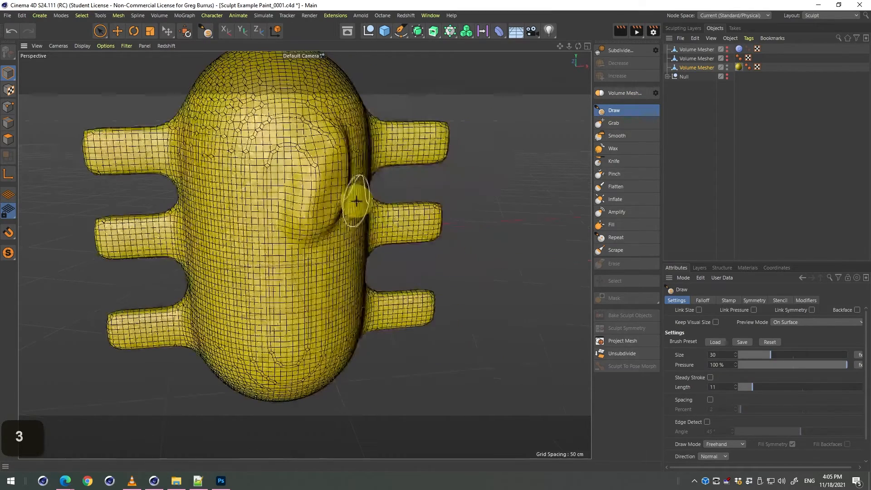
key("ctrl+z")
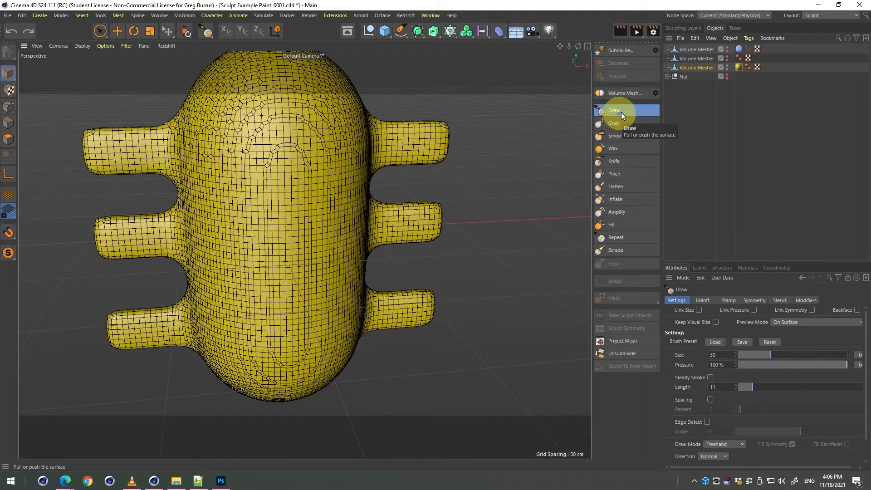
Try drawing two eye bumps and a nose ridge on the capsule body with the Draw brush, and undo the strokes.
mouse_move(263, 117)
left_mouse_down()
mouse_move(242, 162)
mouse_move(243, 150)
mouse_move(247, 165)
left_mouse_up()
key("ctrl+z")
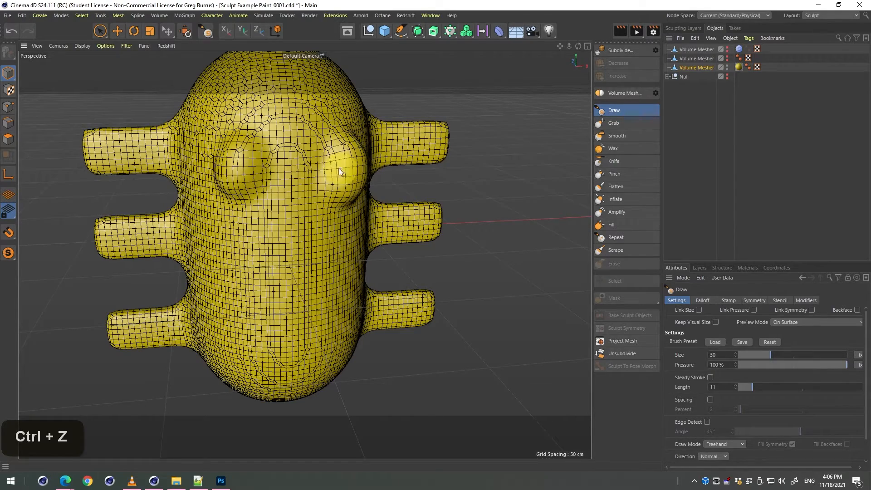
key("3")
mouse_move(294, 198)
left_mouse_down()
mouse_move(345, 181)
mouse_move(287, 194)
mouse_move(295, 286)
left_mouse_up()
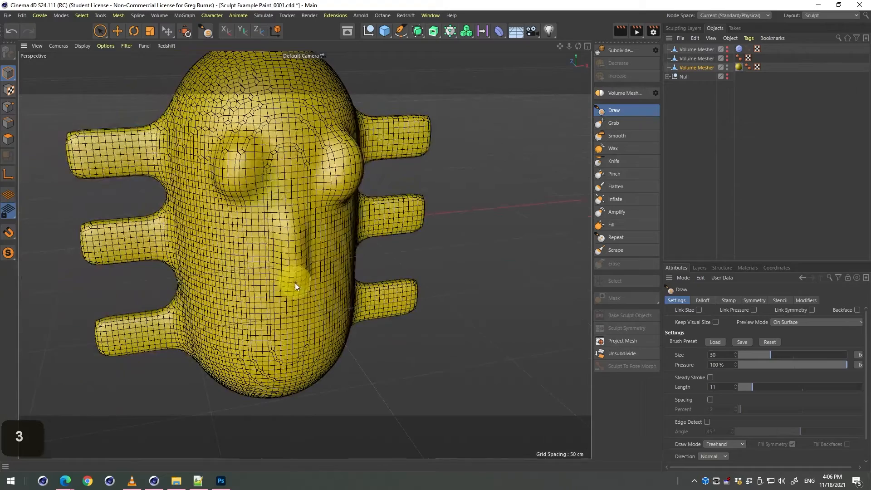
key("ctrl+z")
key("ctrl+z")
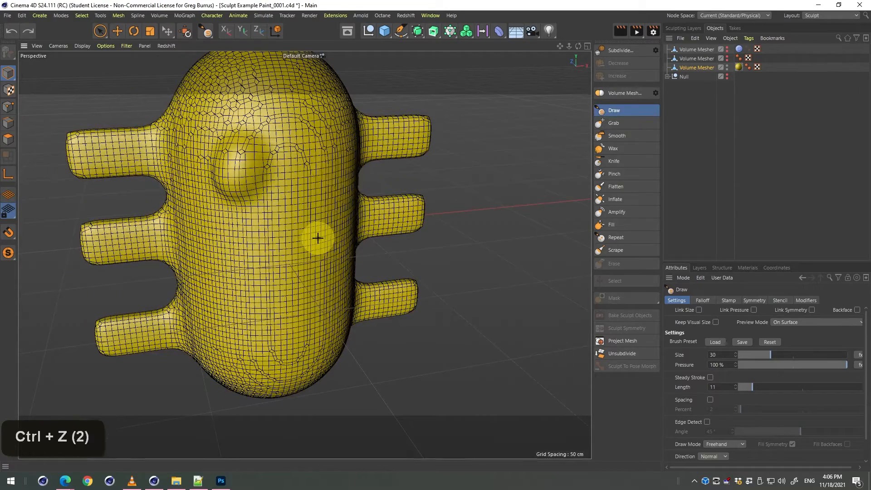
key("ctrl+z")
key("3")
left_click_drag(317, 238, 282, 228)
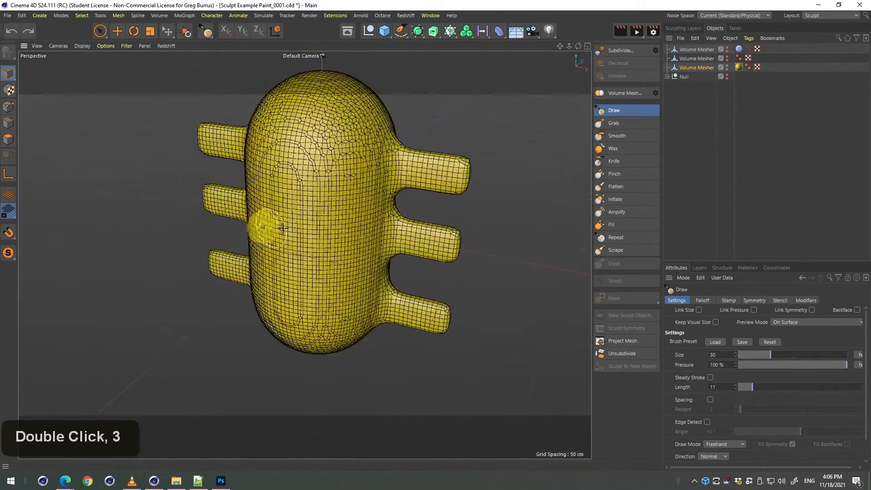
double_click(282, 227)
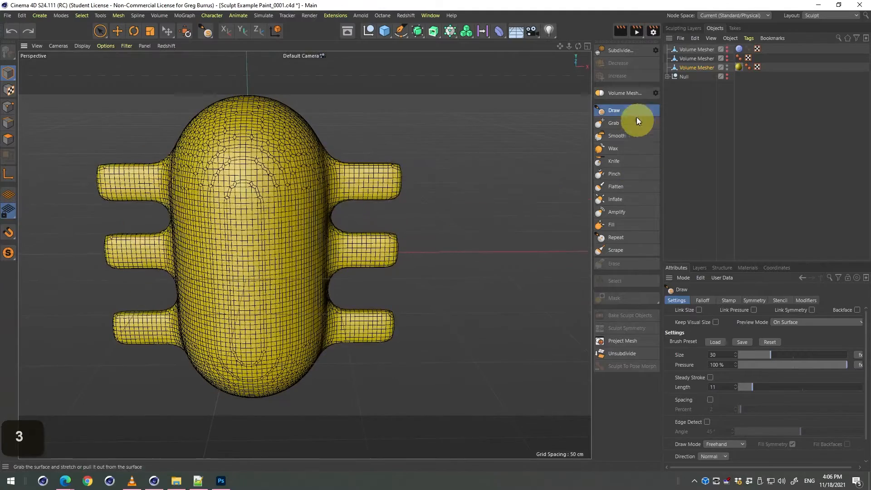
Try pulling the upper arm upward with the Grab brush at size 123.197 and undo the stroke.
left_click(621, 126)
key("3")
mouse_move(483, 171)
left_mouse_down()
mouse_move(380, 180)
mouse_move(388, 185)
mouse_move(392, 140)
mouse_move(391, 192)
left_mouse_up()
left_click(392, 196, "ctrl")
key("ctrl+z")
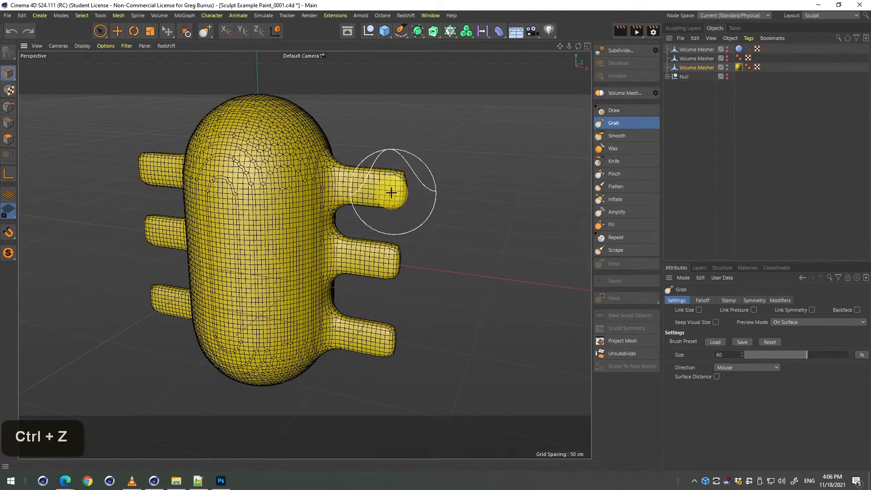
middle_click_drag(391, 192, 437, 189, "ctrl")
left_click_drag(393, 184, 392, 124, "ctrl")
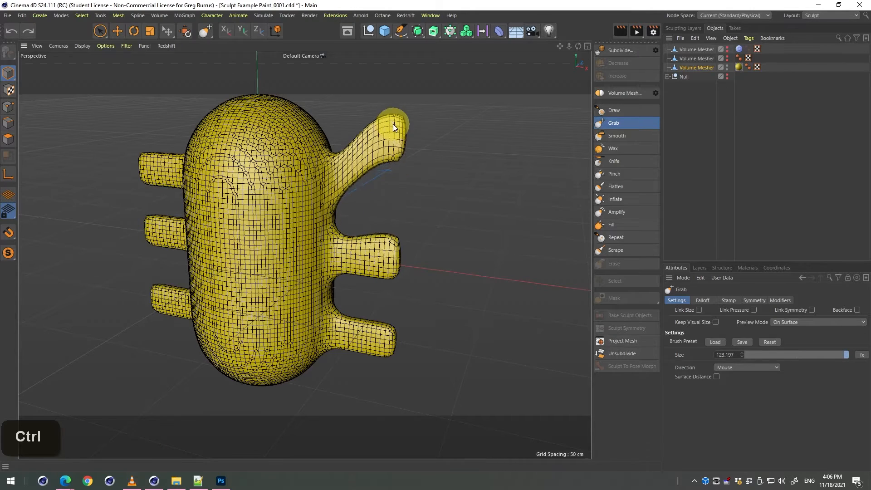
key("ctrl+z")
key("3")
left_click_drag(363, 227, 417, 213)
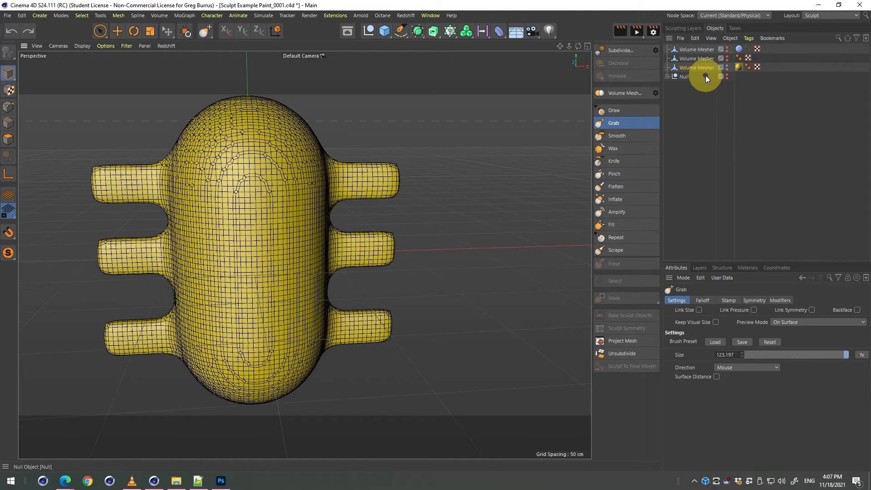
Rename the yellow three-cube Volume Mesher polygon object as 6 Arm Bug base.
left_click(693, 68)
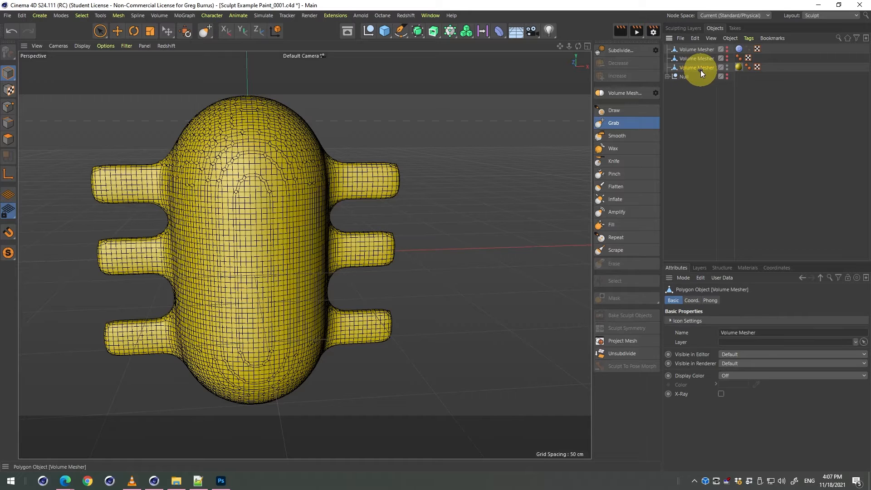
left_click_drag(694, 69, 693, 70, "ctrl")
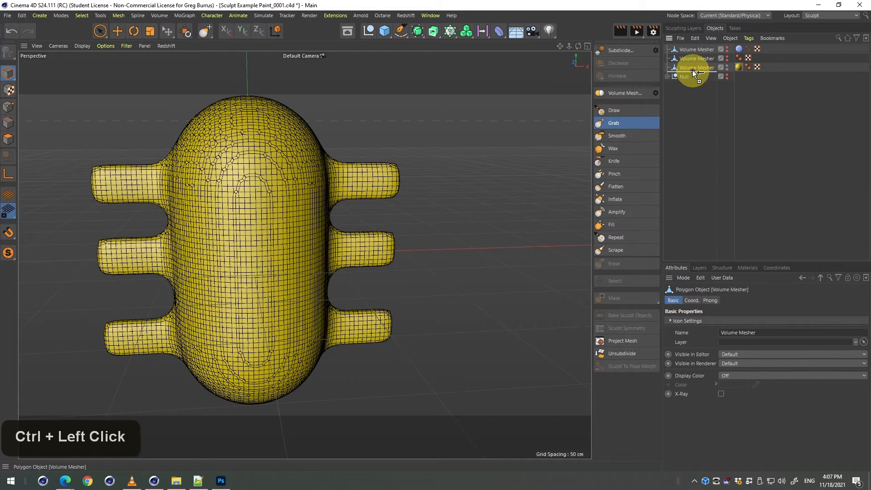
double_click(693, 69)
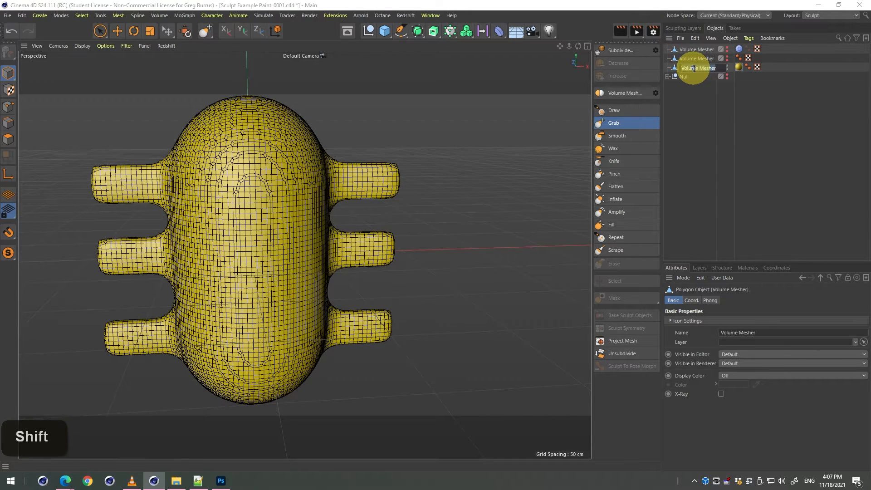
type("6 A")
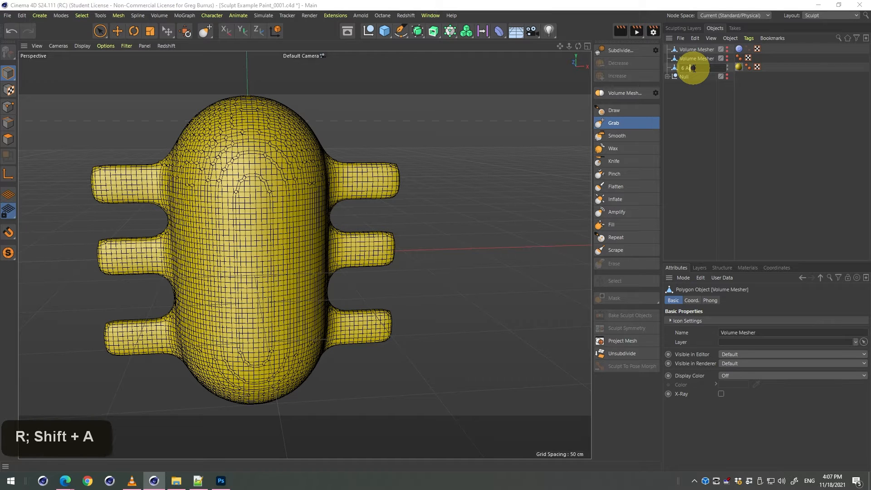
type("rm Big")
key("BackSpace")
key("BackSpace")
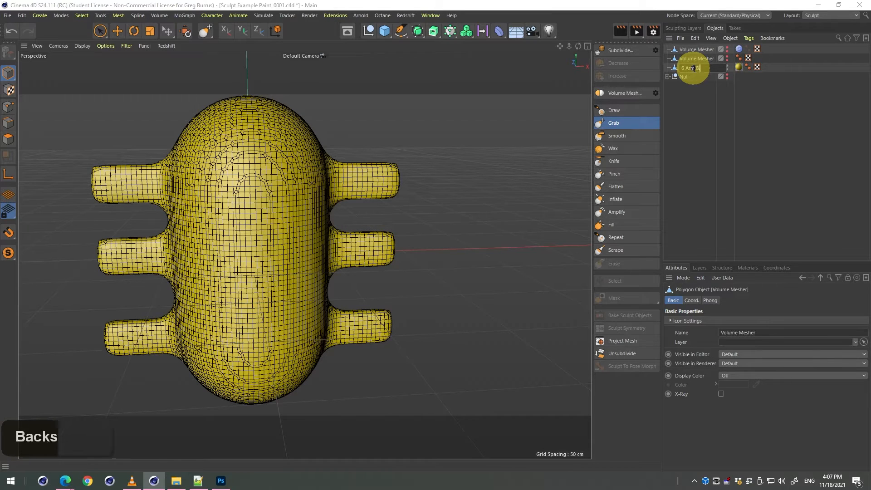
type("ug")
key("Return")
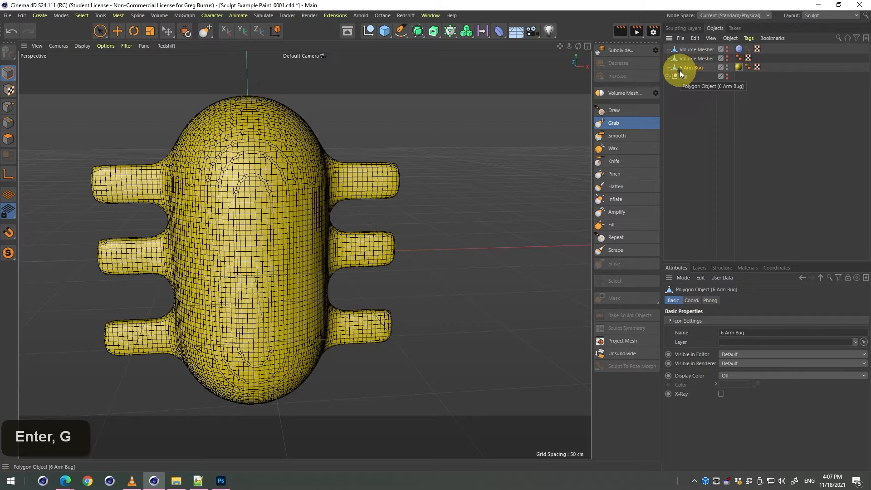
double_click(695, 69)
key("End")
type("base")
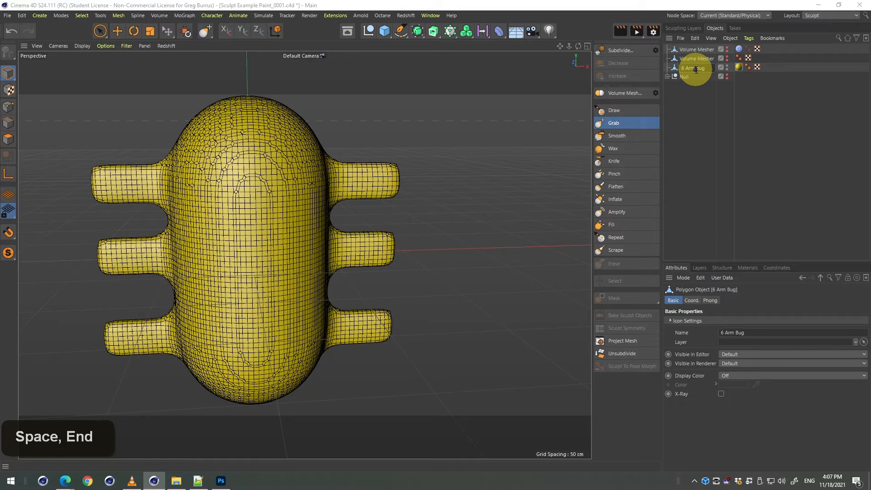
key("Return")
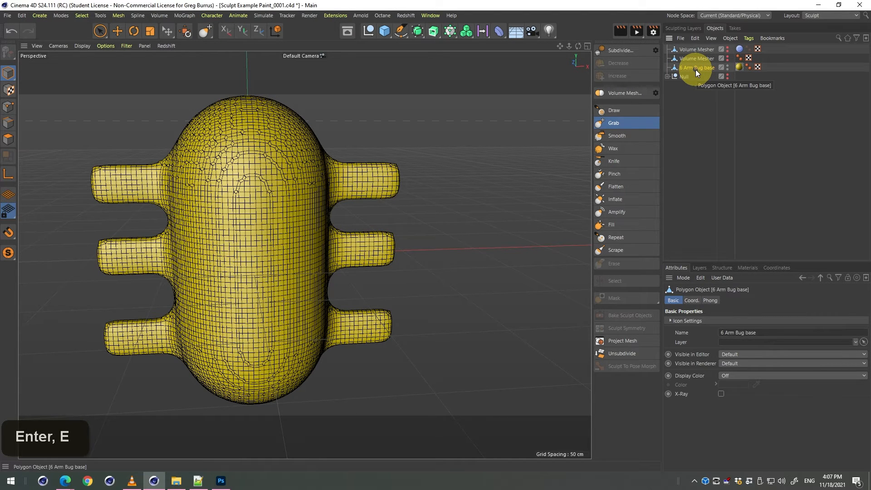
Duplicate 6 Arm Bug base, hide the original in the editor and renderer, and rename the copy as 6 Arm Bug B1.
left_click(695, 71, "ctrl")
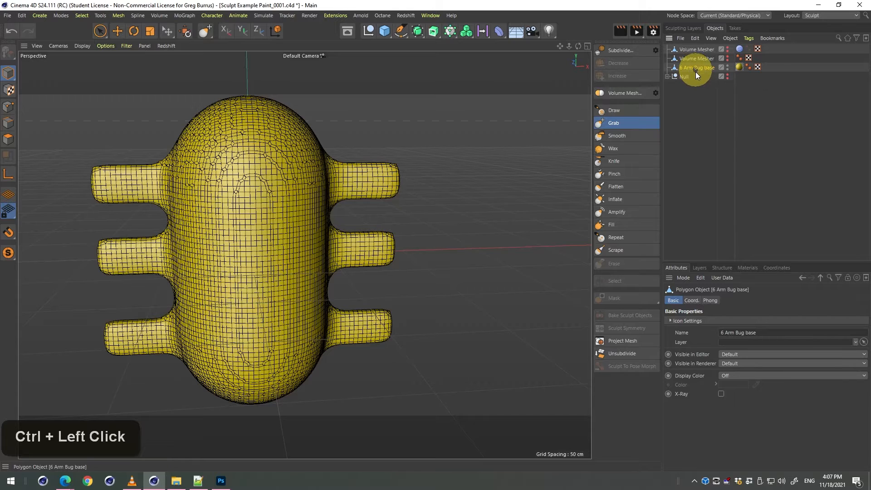
left_click_drag(692, 72, 694, 76, "ctrl")
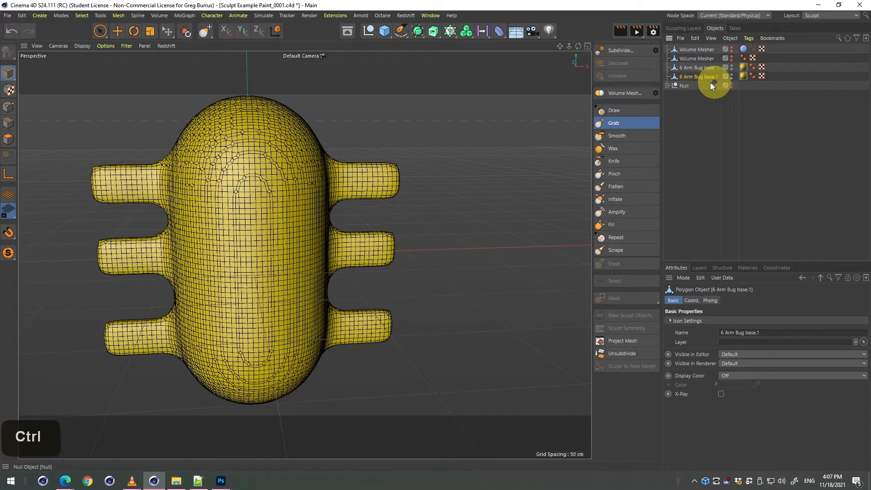
left_click(731, 68, "alt")
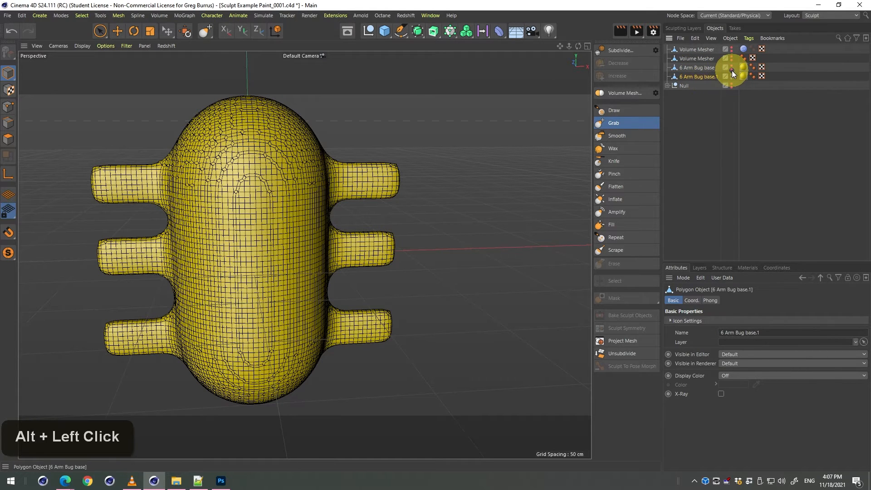
double_click(706, 76)
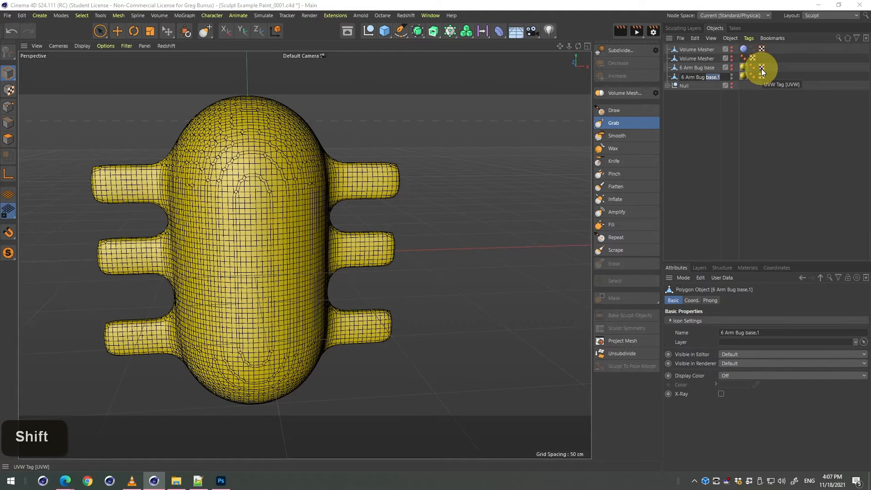
type("B1")
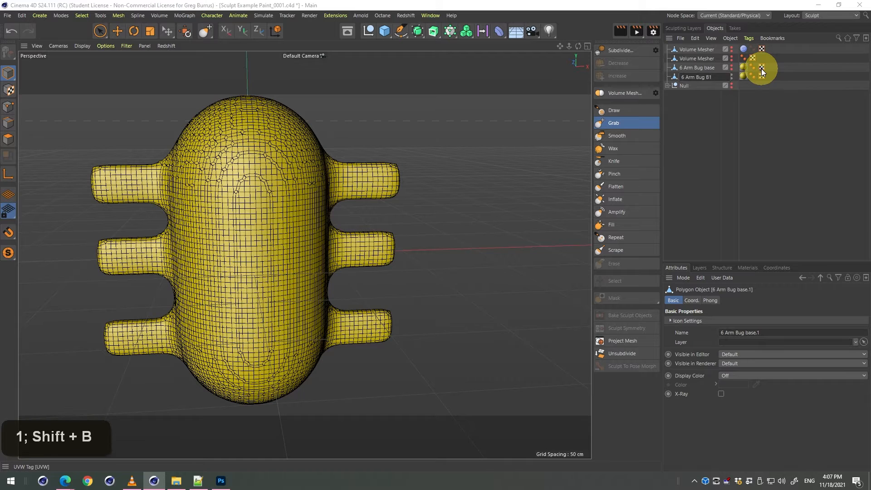
key("Return")
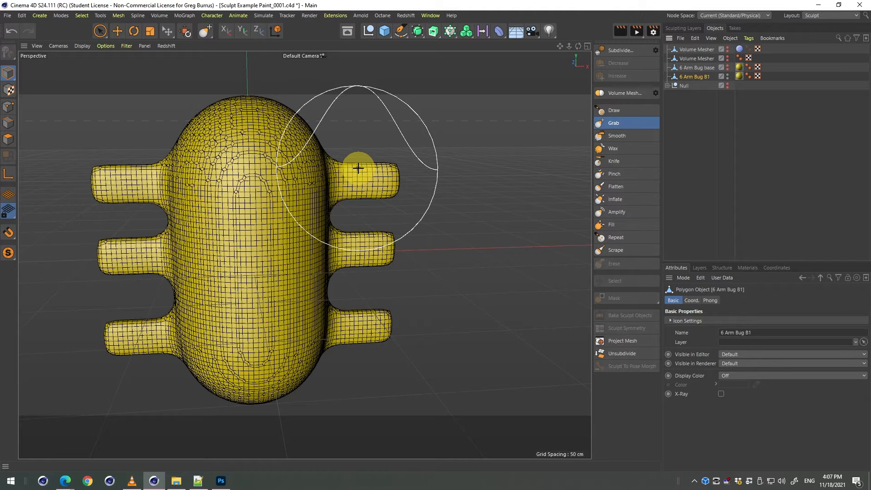
Try moving the rectangle-selected end points of the upper arm upward in point mode, undo the move and return to model mode.
left_click(100, 31)
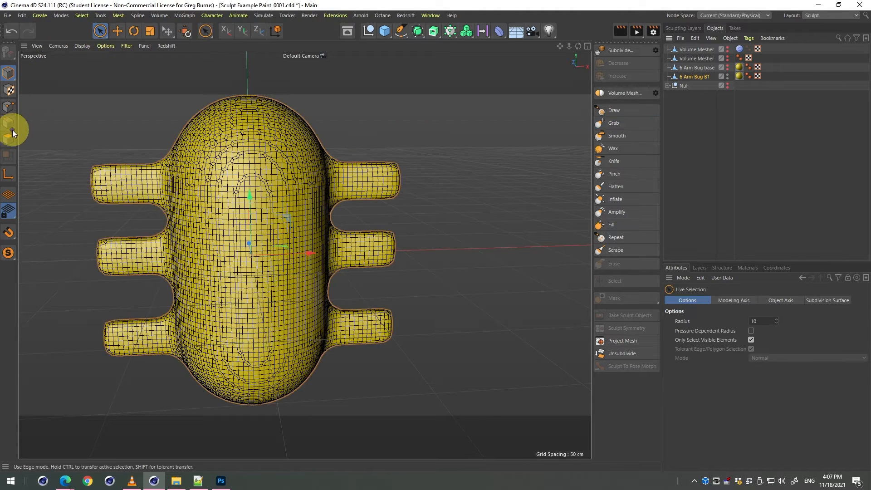
left_click(9, 109)
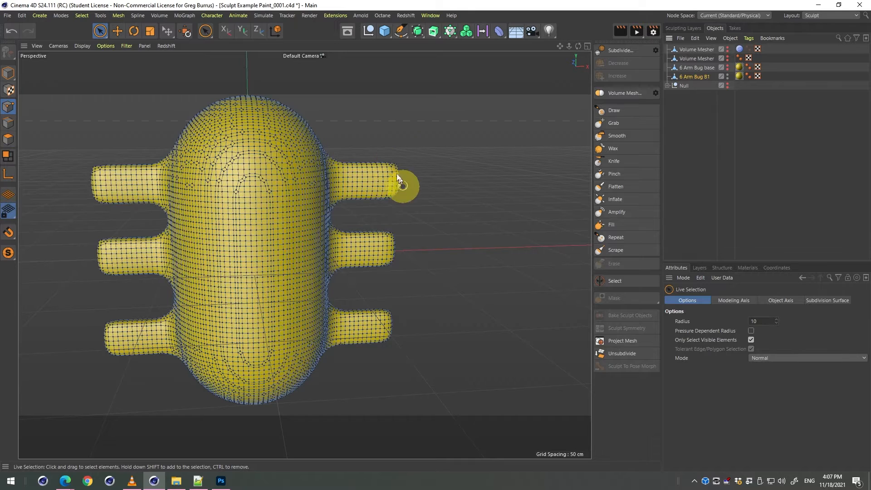
left_click(99, 31)
left_click(121, 58)
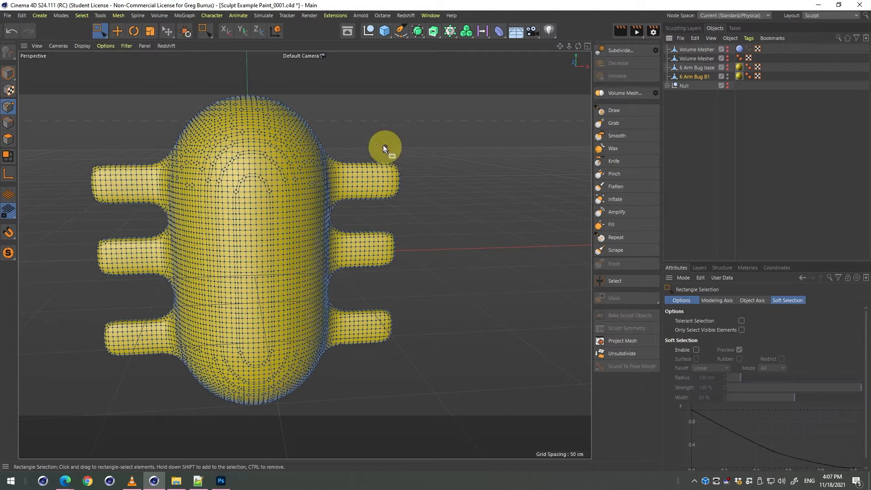
left_click_drag(345, 121, 420, 208)
left_click_drag(385, 130, 382, 115)
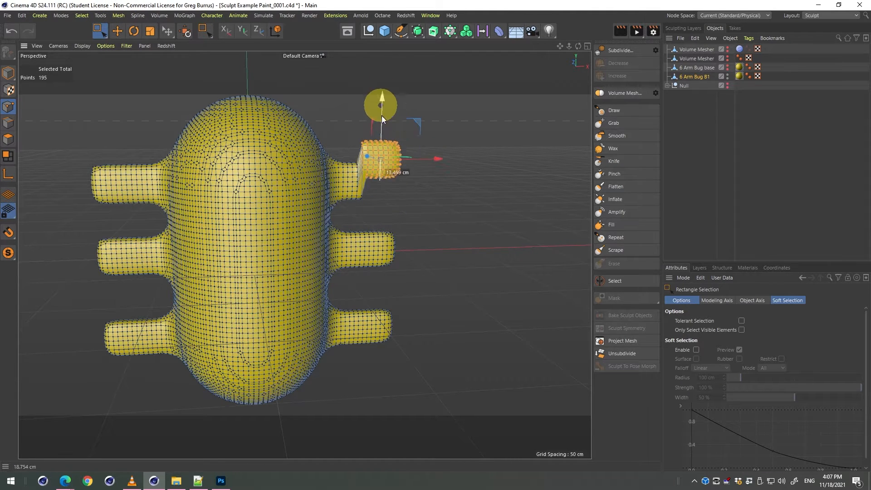
key("Return")
key("ctrl+z")
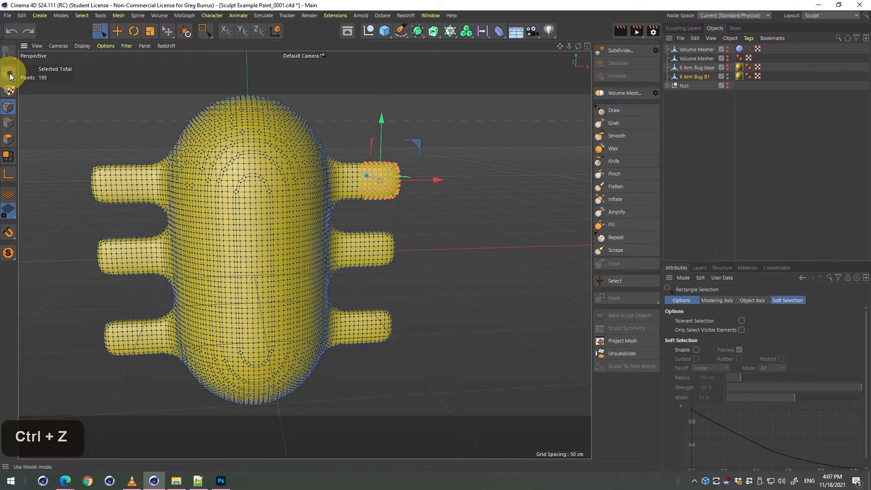
left_click(9, 74)
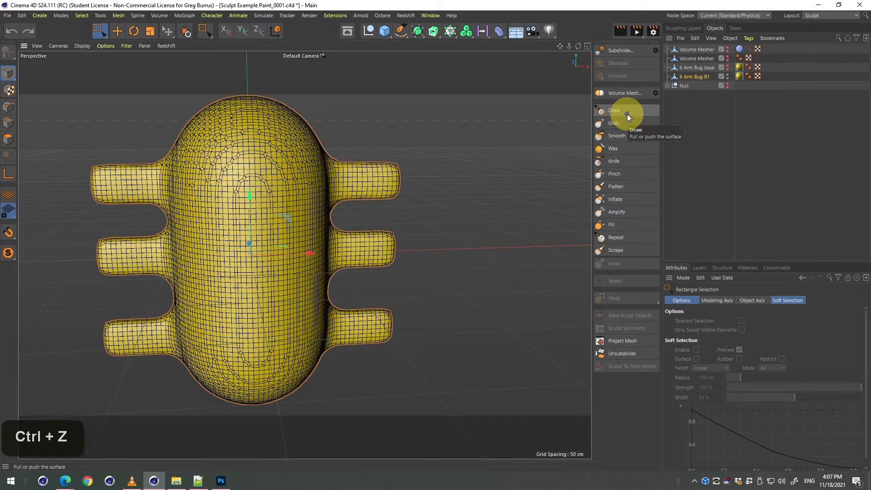
Bend the tip of an upper arm upward on 6 Arm Bug B1 with the Grab brush at size 70.423.
left_click(620, 127)
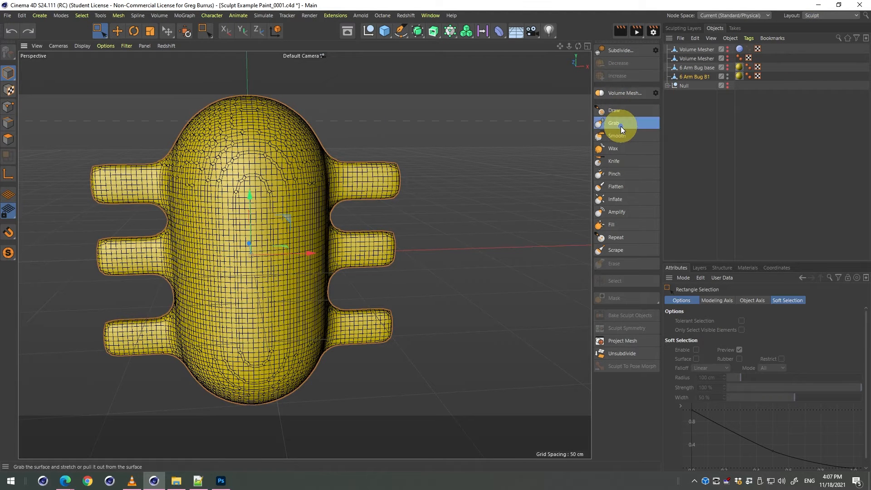
key("3")
mouse_move(462, 199)
left_mouse_down()
mouse_move(340, 175)
mouse_move(407, 183)
left_mouse_up()
key("2")
middle_click(397, 185, "ctrl")
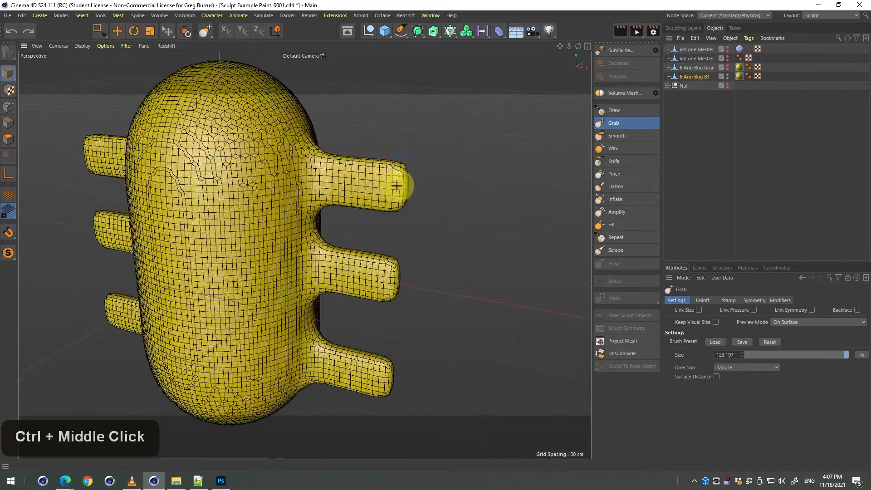
mouse_move(396, 186)
middle_mouse_down("ctrl")
mouse_move(374, 179)
mouse_move(360, 227)
mouse_move(370, 214)
middle_mouse_up("ctrl")
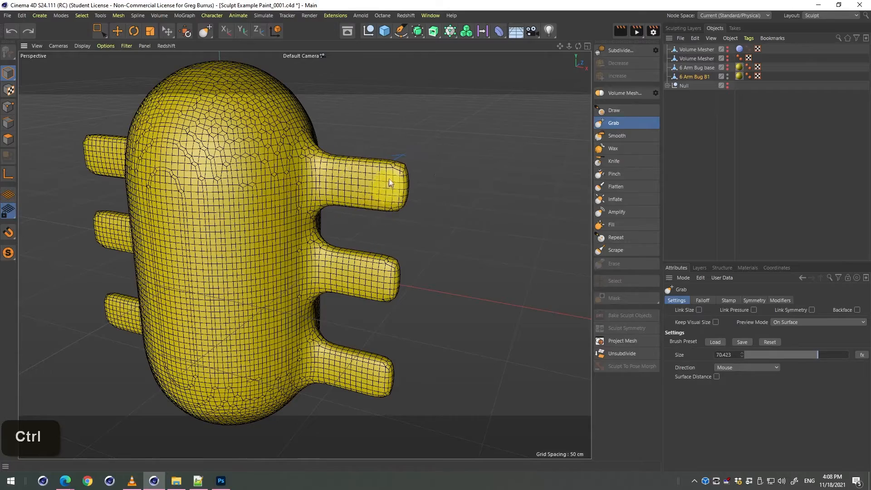
left_click_drag(389, 179, 389, 160)
key("ctrl+z")
mouse_move(397, 190)
left_mouse_down()
mouse_move(428, 181)
mouse_move(415, 156)
mouse_move(380, 180)
mouse_move(200, 159)
left_mouse_up()
key("3")
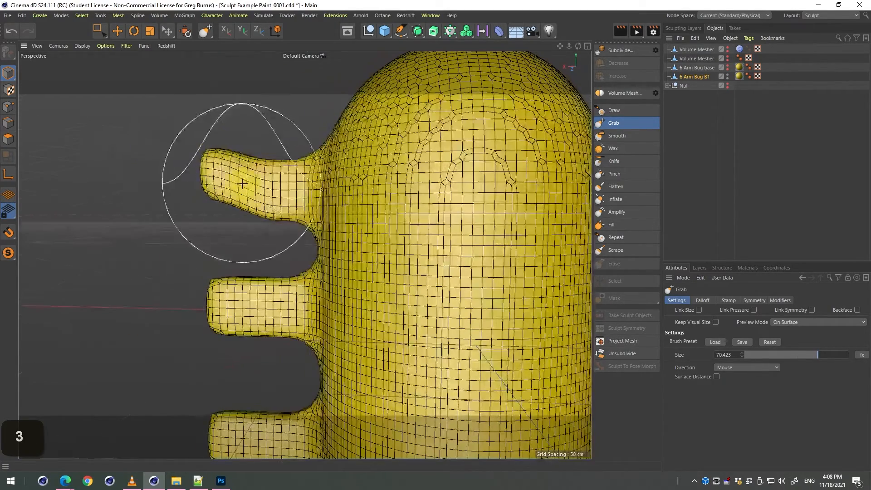
Curl the raised upper arm of 6 Arm Bug B1 further upward with the Grab brush at size 70.423.
left_click_drag(242, 184, 225, 139)
key("2")
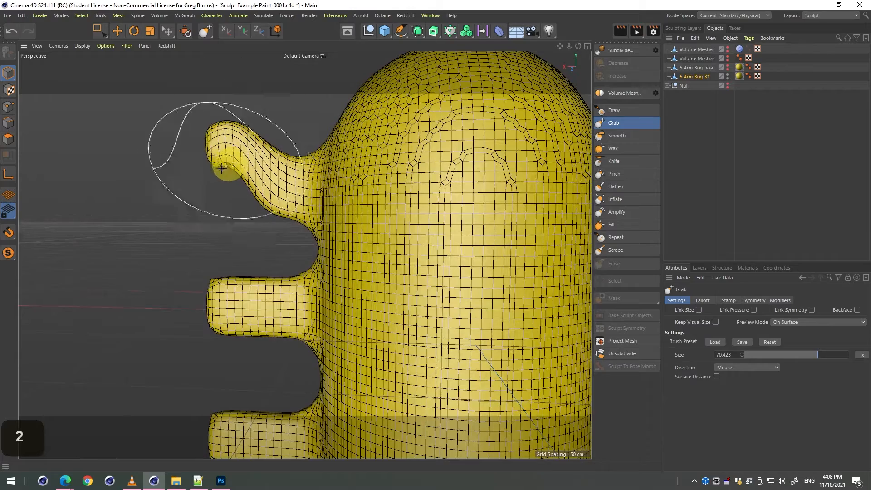
left_click_drag(221, 169, 334, 178)
Bend both lower arms of 6 Arm Bug B1 downward with the Grab brush, undoing excess strokes.
key("3")
key("3")
mouse_move(249, 185)
left_mouse_down()
mouse_move(327, 196)
mouse_move(405, 172)
mouse_move(424, 183)
left_mouse_up()
mouse_move(354, 269)
left_mouse_down()
mouse_move(358, 297)
mouse_move(375, 281)
mouse_move(373, 301)
mouse_move(386, 292)
left_mouse_up()
key("ctrl+z")
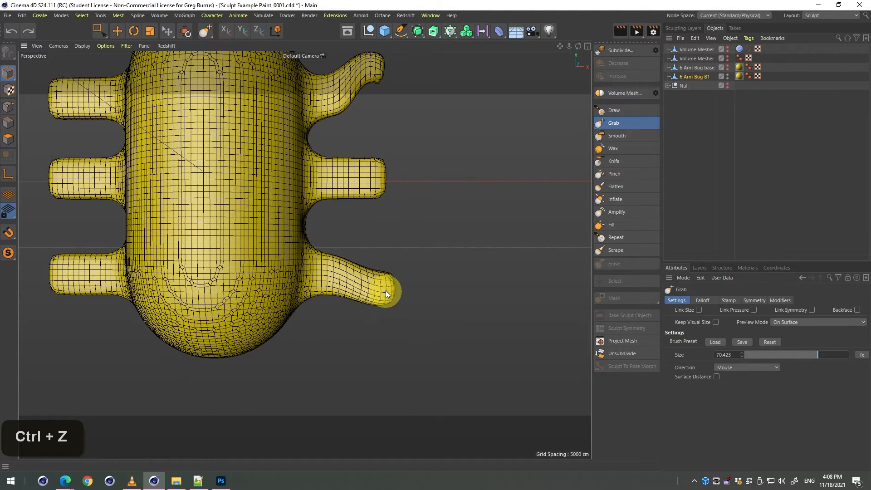
key("1")
left_click_drag(325, 275, 480, 270)
left_click_drag(230, 270, 221, 295)
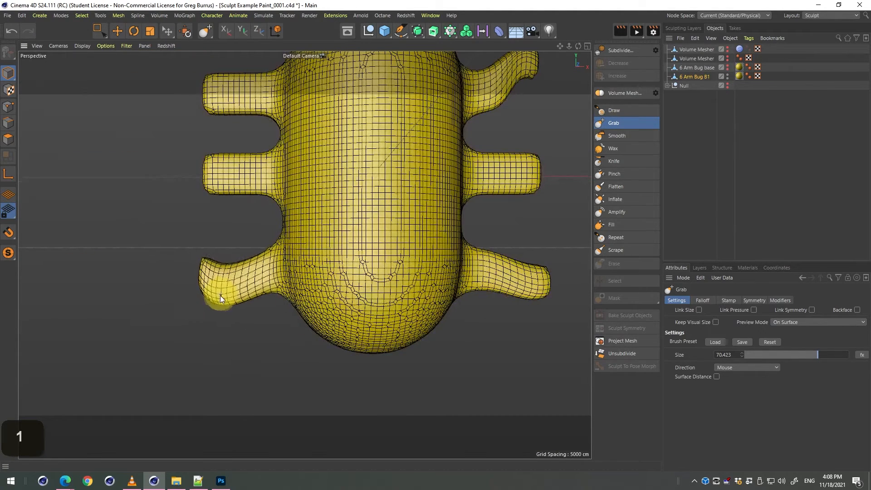
key("ctrl+z")
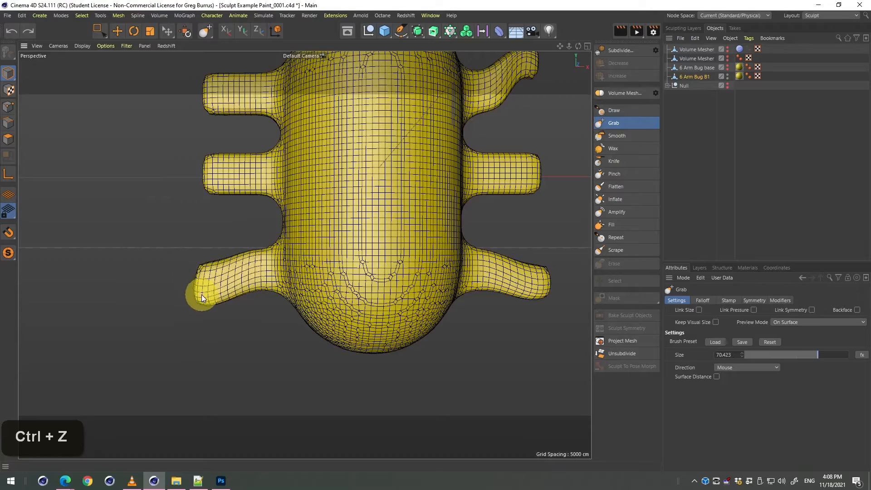
Raise and widen the opposite upper arm of 6 Arm Bug B1 with Grab strokes, pulling its tip outward and down.
key("1")
mouse_move(229, 161)
left_mouse_down()
mouse_move(249, 212)
mouse_move(238, 142)
left_mouse_up()
mouse_move(233, 199)
left_mouse_down()
mouse_move(215, 165)
mouse_move(211, 180)
left_mouse_up()
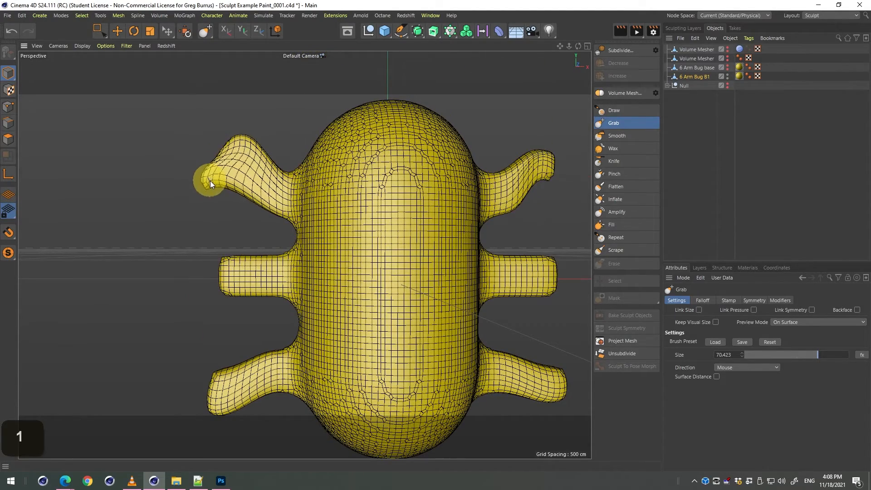
key("3")
mouse_move(263, 175)
left_mouse_down()
mouse_move(213, 151)
mouse_move(195, 156)
mouse_move(216, 140)
mouse_move(200, 177)
mouse_move(282, 136)
left_mouse_up()
key("3")
key("1")
double_click(367, 170)
left_click_drag(367, 171, 729, 94)
key("3")
key("3")
key("1")
Toggle the visibility of both bug meshes to compare them, leaving 6 Arm Bug base and 6 Arm Bug B1 shown together.
left_click(725, 75, "alt")
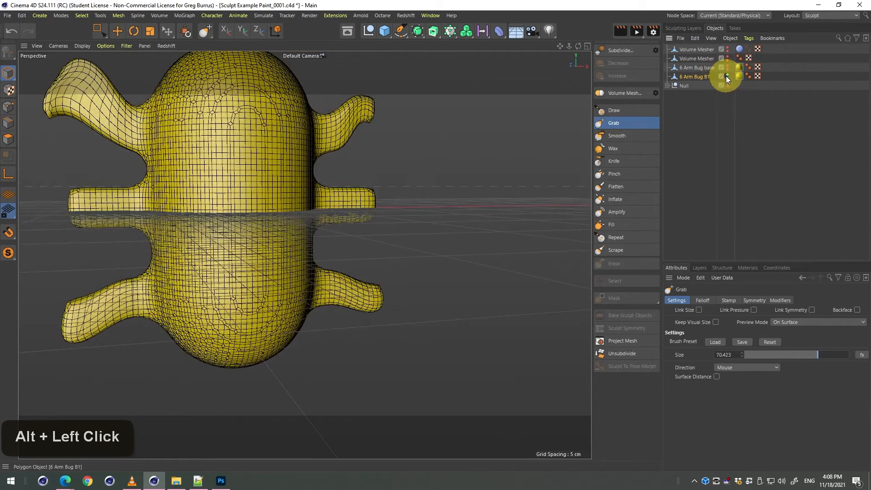
left_click(728, 76, "alt")
left_click(728, 67, "alt")
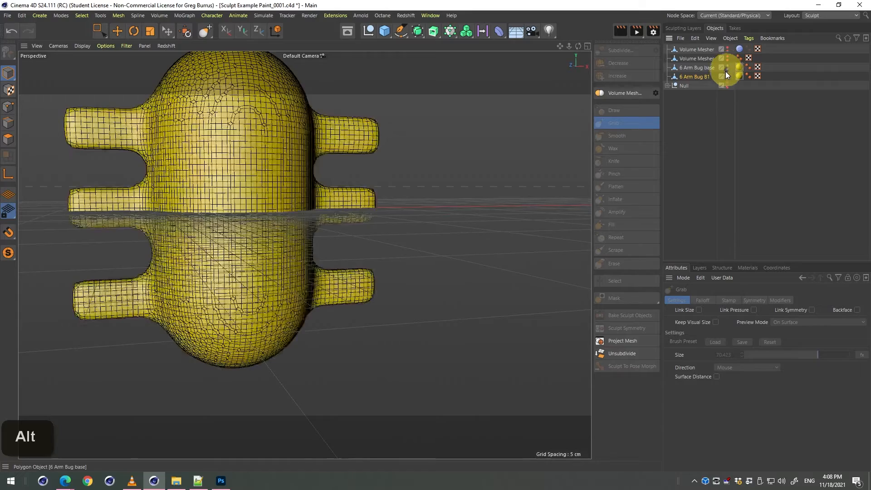
left_click(726, 75, "alt")
key("3")
mouse_move(376, 136)
left_mouse_down()
mouse_move(376, 181)
mouse_move(340, 180)
mouse_move(415, 186)
mouse_move(334, 179)
mouse_move(359, 200)
mouse_move(393, 176)
mouse_move(400, 202)
mouse_move(444, 173)
mouse_move(373, 181)
mouse_move(356, 202)
left_mouse_up()
key("2")
key("1")
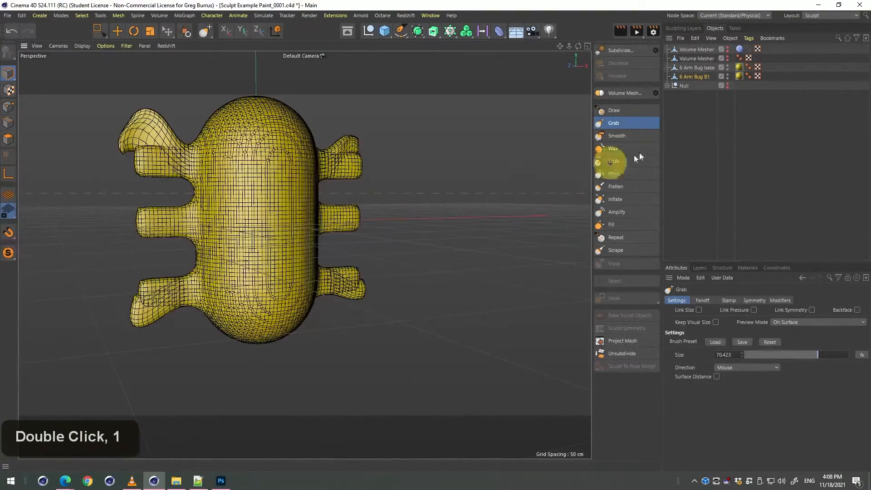
Add a Pose Morph rigging tag to 6 Arm Bug base.
left_click(701, 67)
right_click(700, 68)
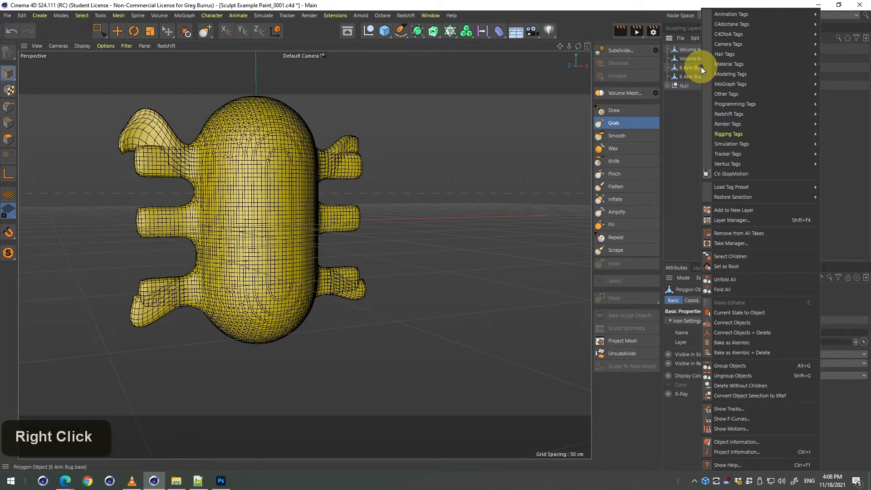
mouse_move(715, 75)
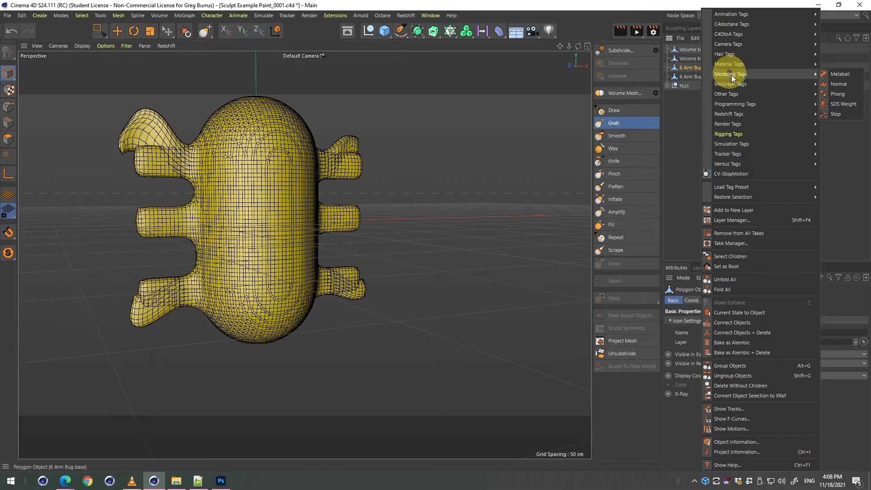
mouse_move(740, 139)
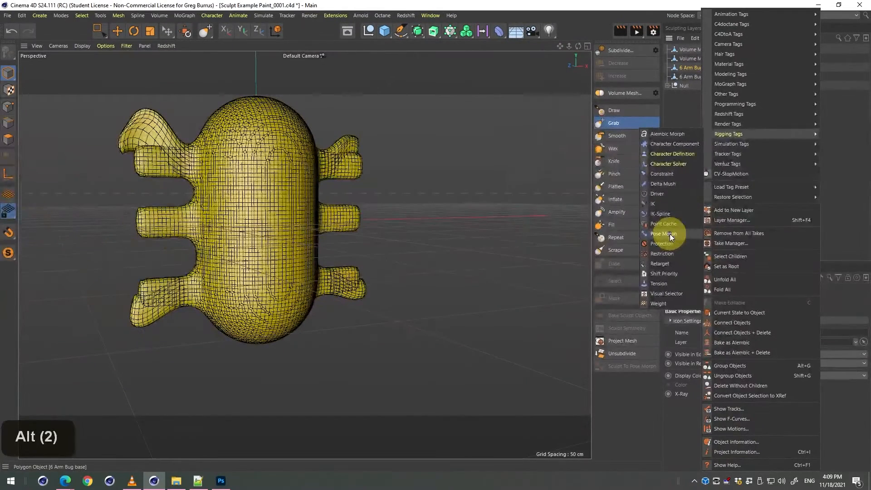
left_click(670, 234)
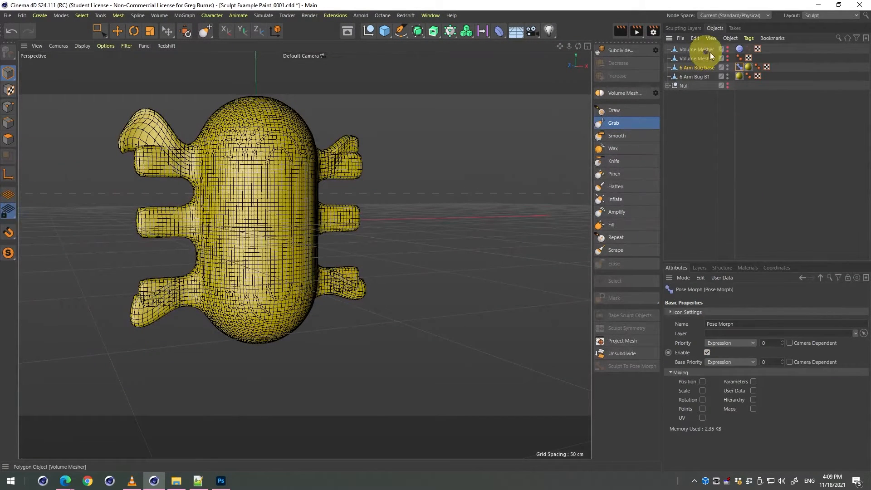
left_click(726, 37)
mouse_move(746, 36)
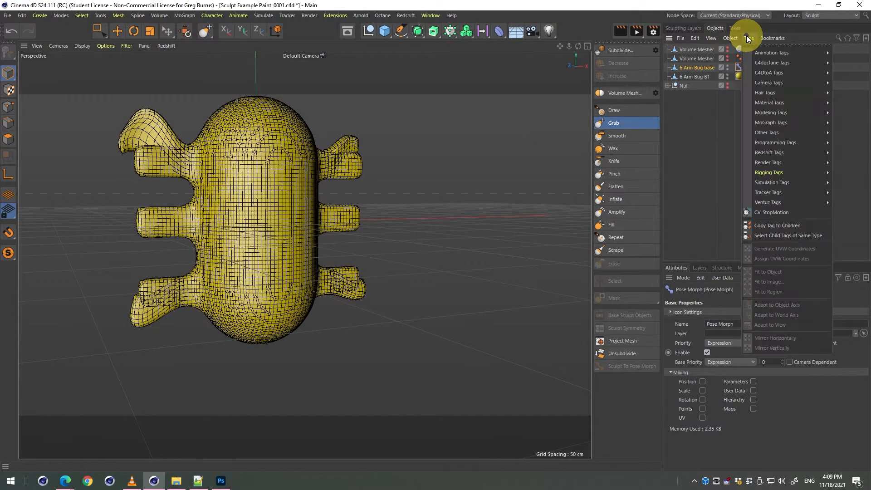
mouse_move(778, 114)
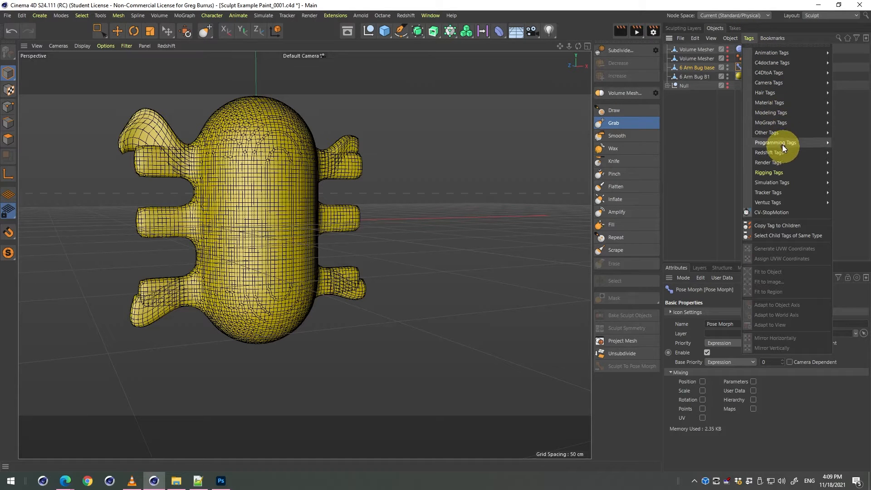
mouse_move(780, 135)
mouse_move(776, 173)
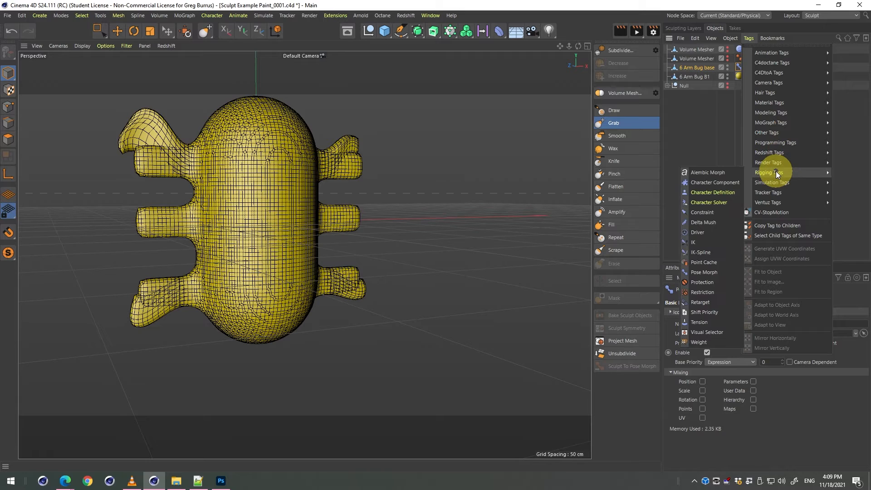
left_click(698, 71)
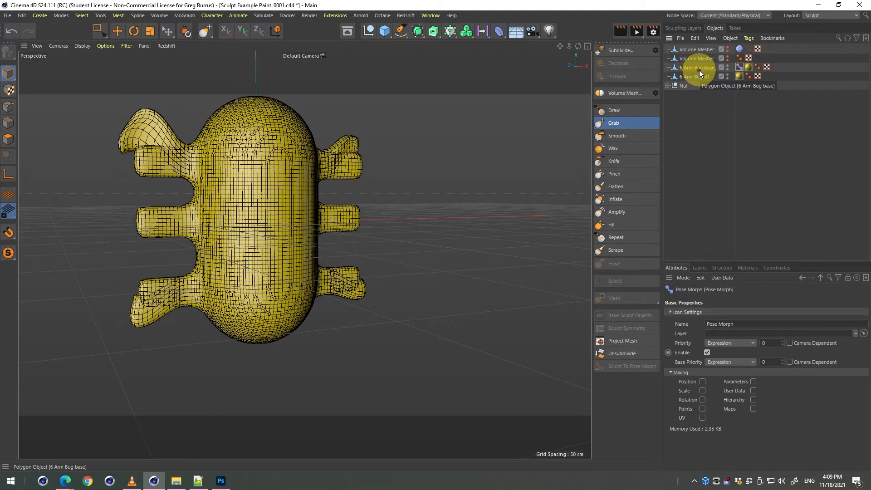
Hide 6 Arm Bug B1 in the editor and renderer, and enable Points mixing in the base's Pose Morph tag.
left_click(728, 75, "alt")
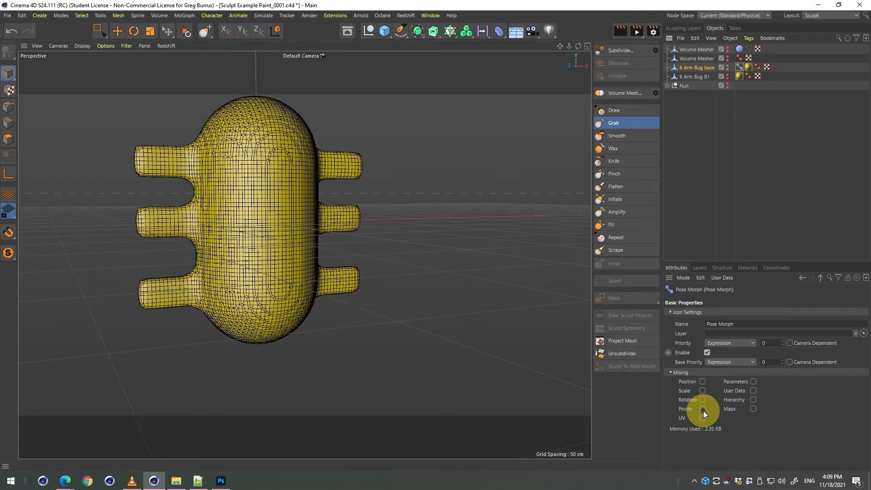
key("alt")
key("alt")
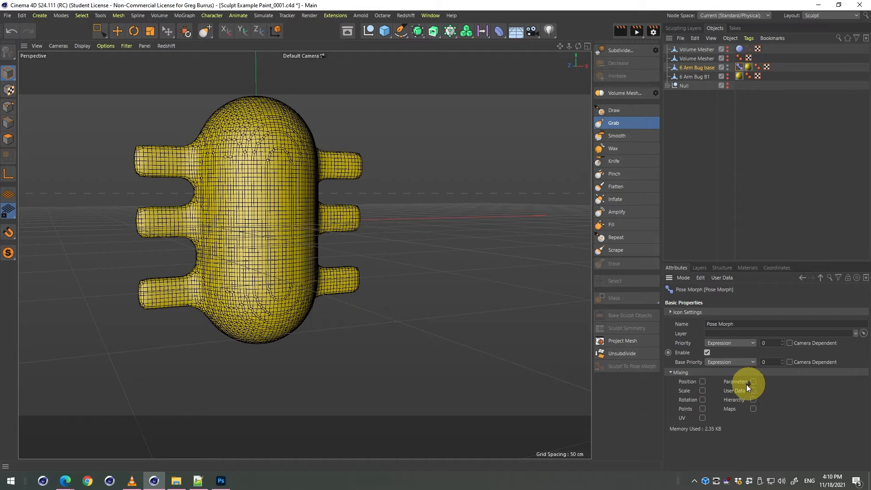
left_click(704, 411)
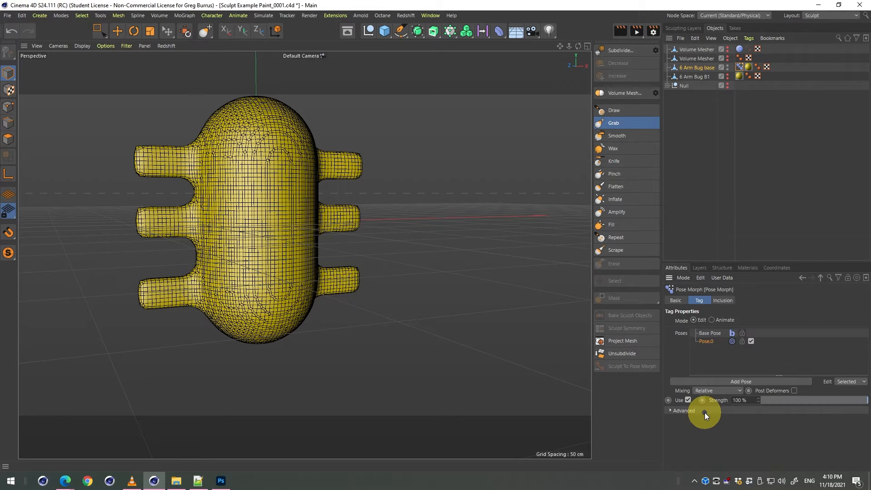
double_click(709, 340)
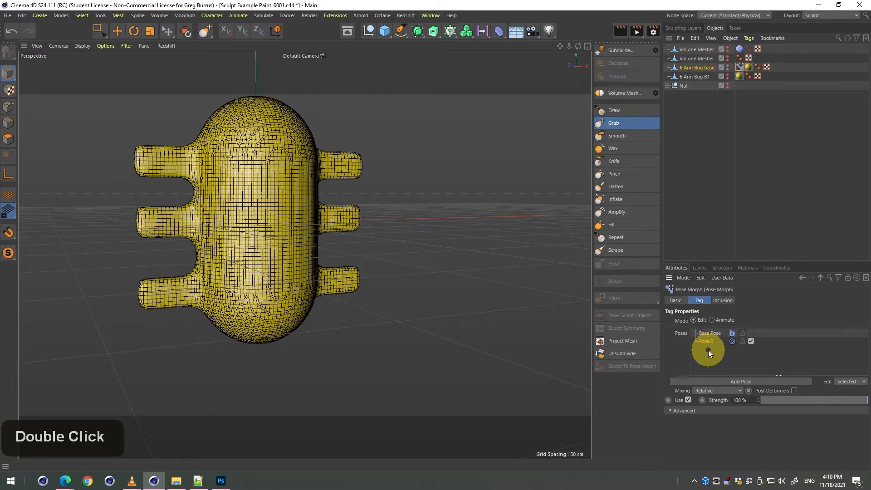
Assign 6 Arm Bug B1 as the advanced target of Pose.0 and test the pose strength, ending at 100%.
left_click(722, 412)
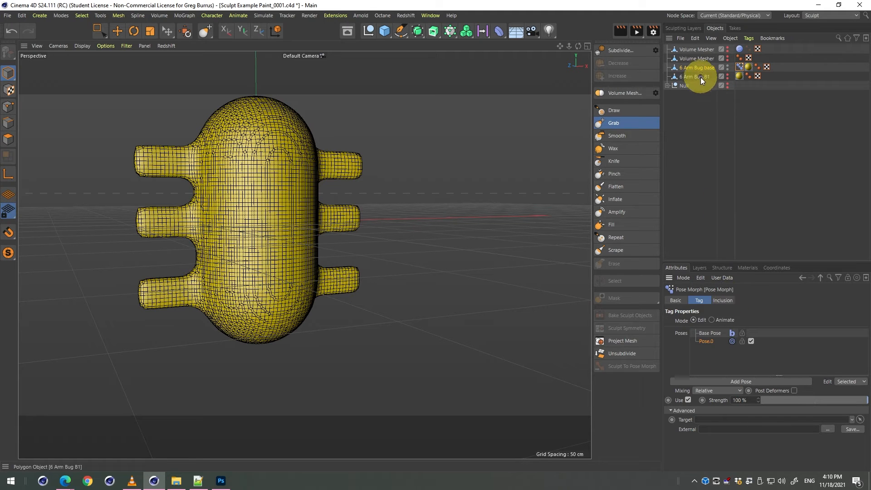
left_click_drag(698, 78, 704, 99)
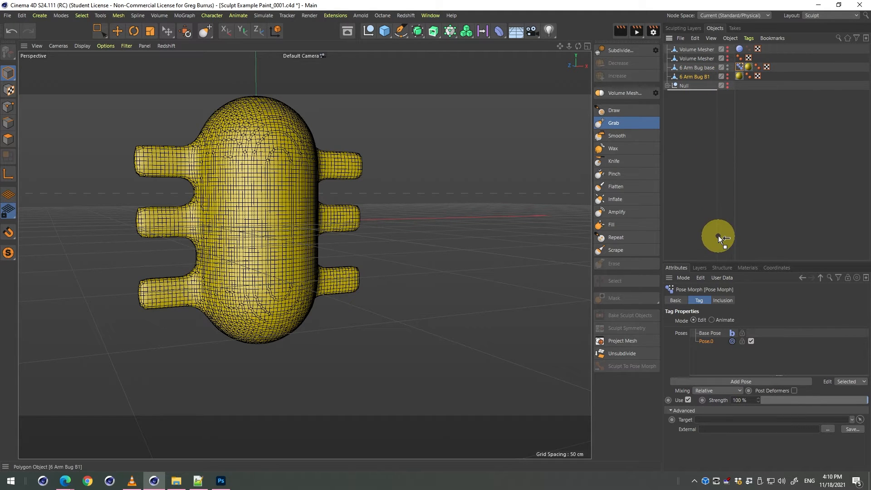
left_click_drag(719, 236, 719, 420)
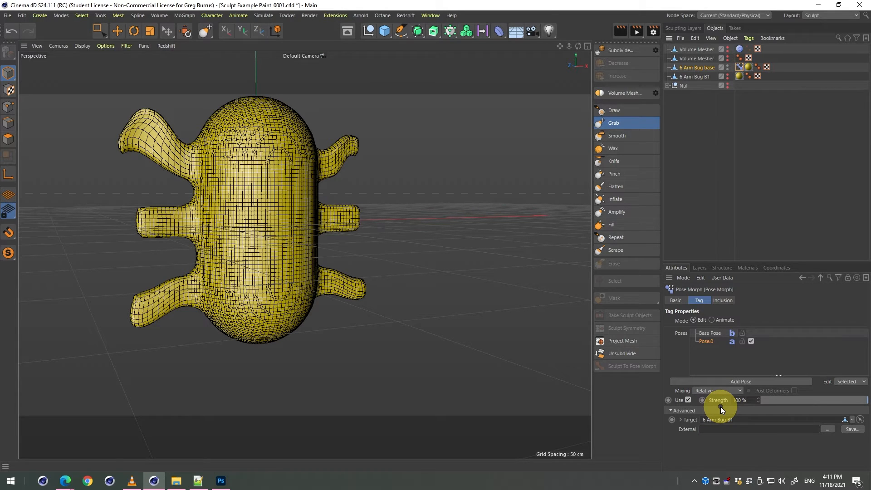
mouse_move(859, 400)
left_mouse_down()
mouse_move(749, 400)
mouse_move(864, 400)
mouse_move(715, 390)
mouse_move(866, 400)
left_mouse_up()
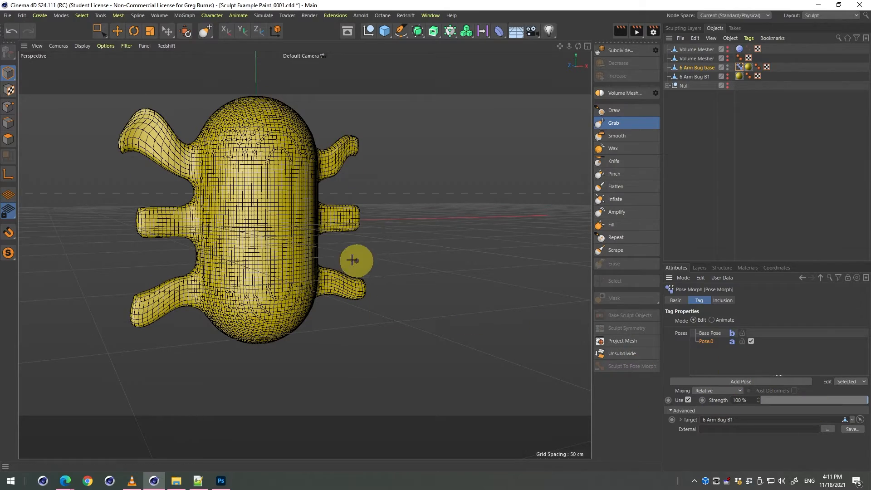
Examine the morphed arms of 6 Arm Bug base from several angles and distances.
key("2")
key("2")
key("2")
left_click_drag(253, 235, 309, 291)
key("1")
key("2")
key("3")
key("1")
key("1")
key("2")
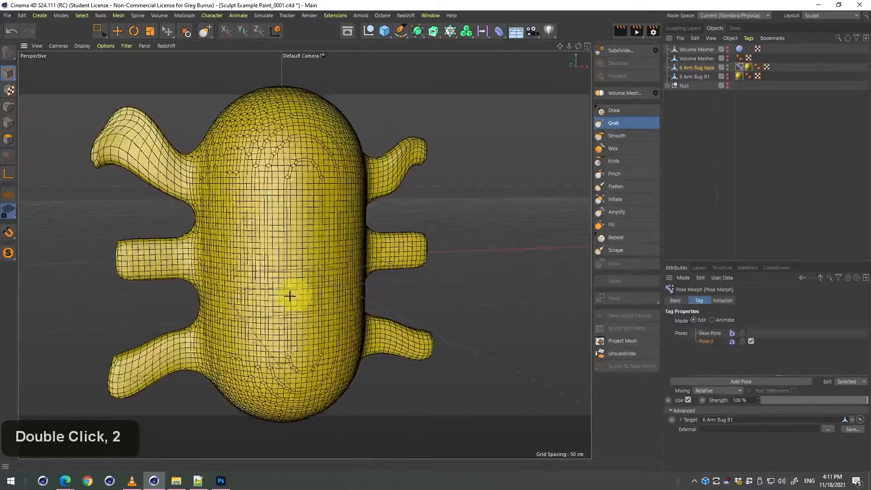
key("1")
key("3")
key("1")
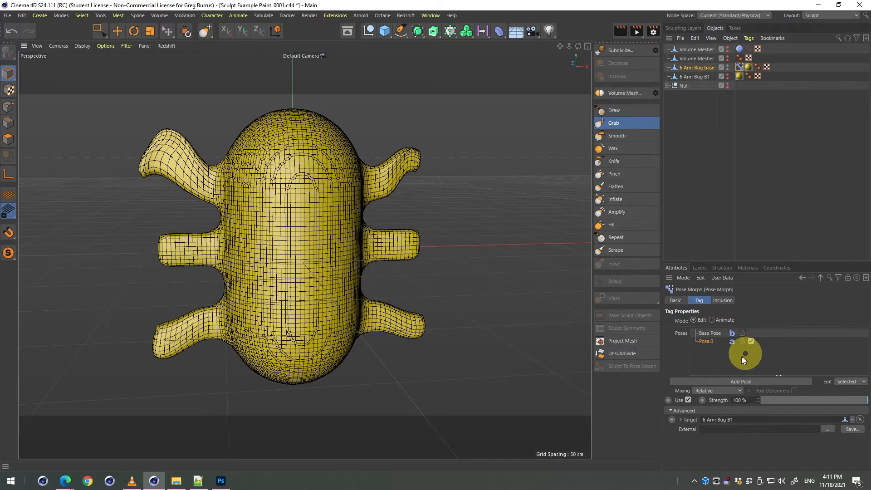
Switch the Pose Morph tag to Animate mode and test the Pose.0 strength, ending at 100%.
left_click(717, 320)
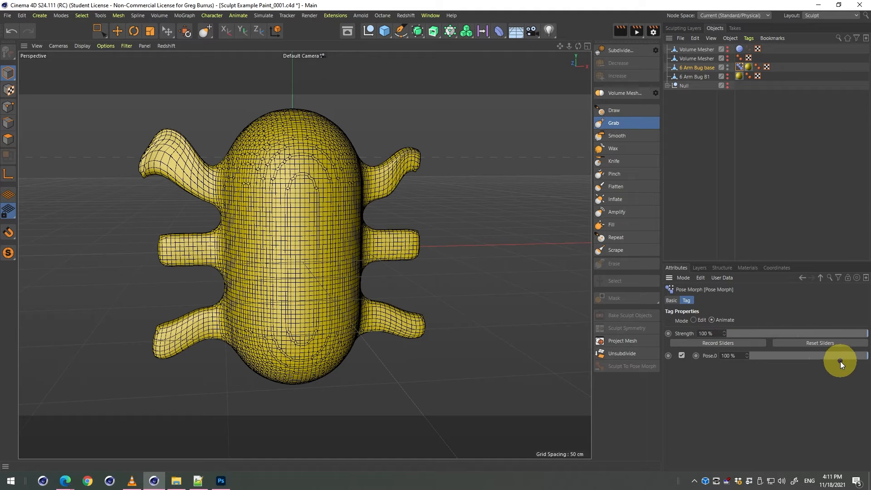
mouse_move(855, 358)
left_mouse_down()
mouse_move(712, 358)
mouse_move(867, 362)
mouse_move(807, 340)
mouse_move(749, 341)
mouse_move(866, 343)
mouse_move(748, 352)
mouse_move(844, 356)
mouse_move(748, 366)
mouse_move(866, 358)
mouse_move(719, 359)
mouse_move(868, 358)
left_mouse_up()
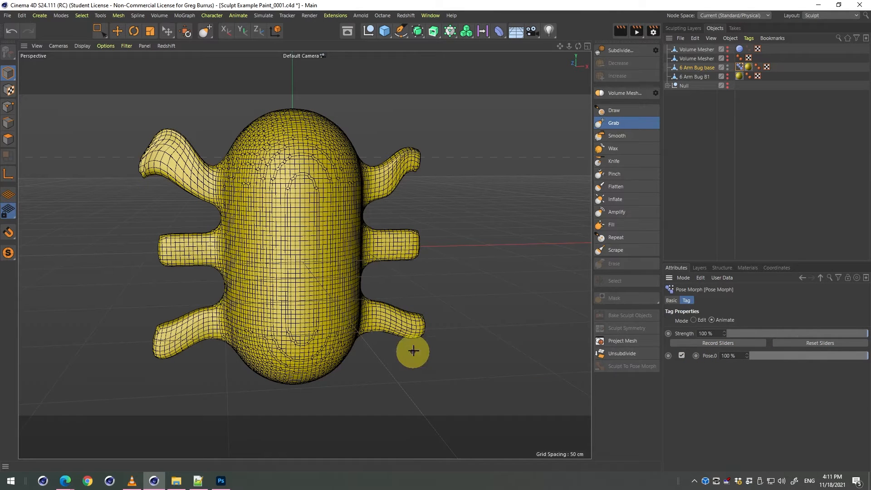
Switch the interface layout from Sculpt to Startup.
key("shift+f")
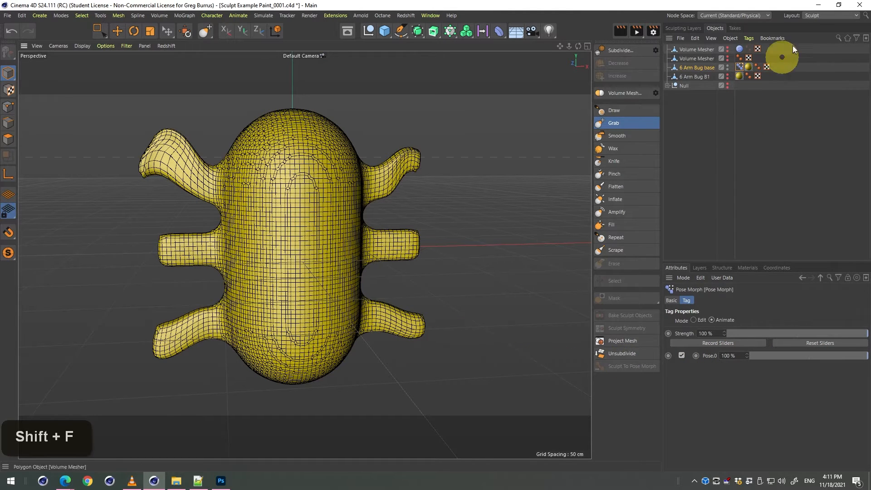
left_click(830, 15)
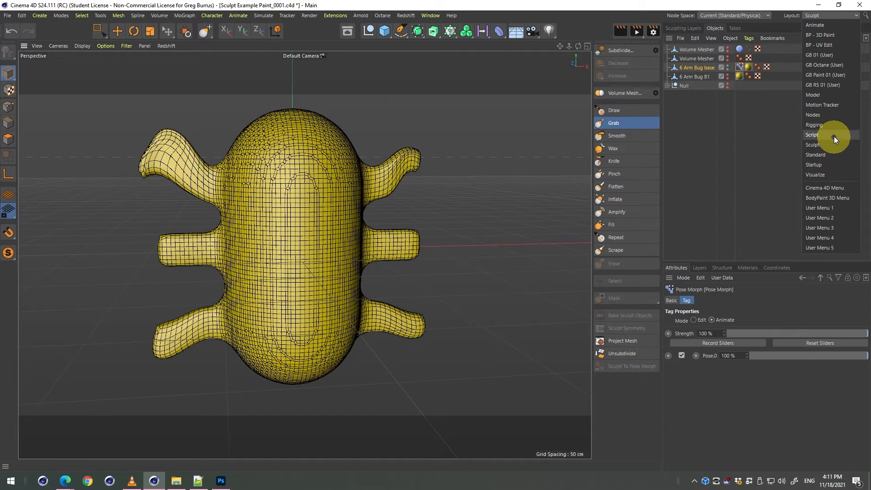
left_click(830, 165)
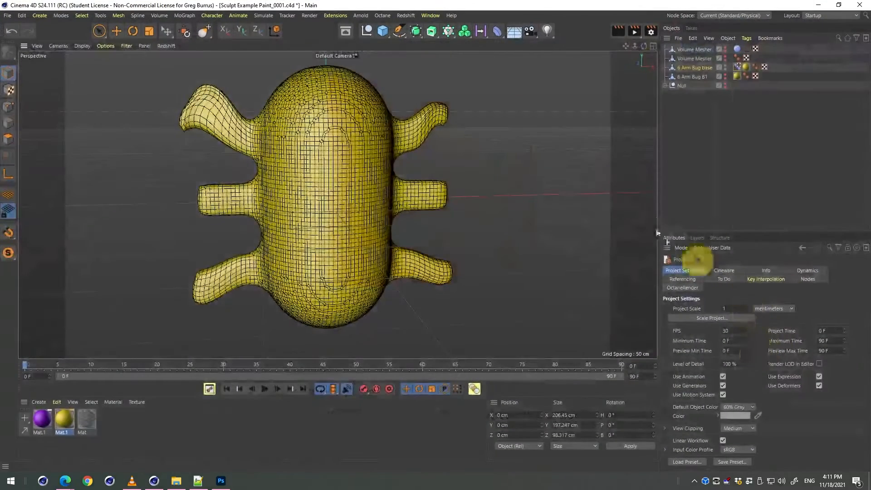
Set Pose.0 of the base's Pose Morph tag to 0% and record a keyframe for it at frame 0.
left_click(737, 66)
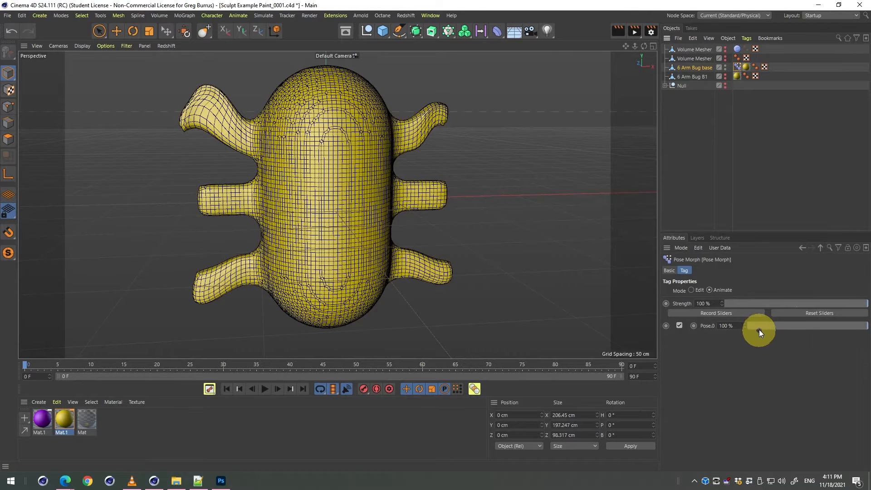
left_click_drag(758, 329, 666, 338)
left_click(665, 326, "ctrl")
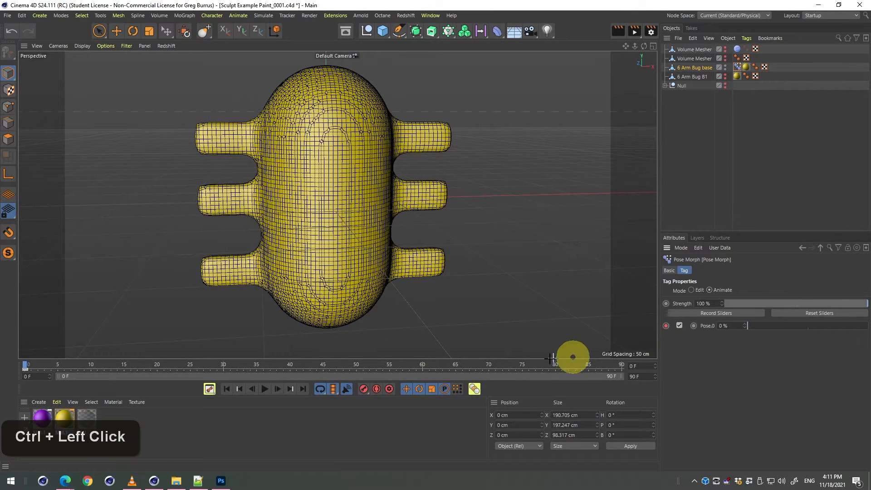
Set Pose.0 to 100% at frame 30 and record a keyframe for its strength.
left_click_drag(423, 367, 223, 367)
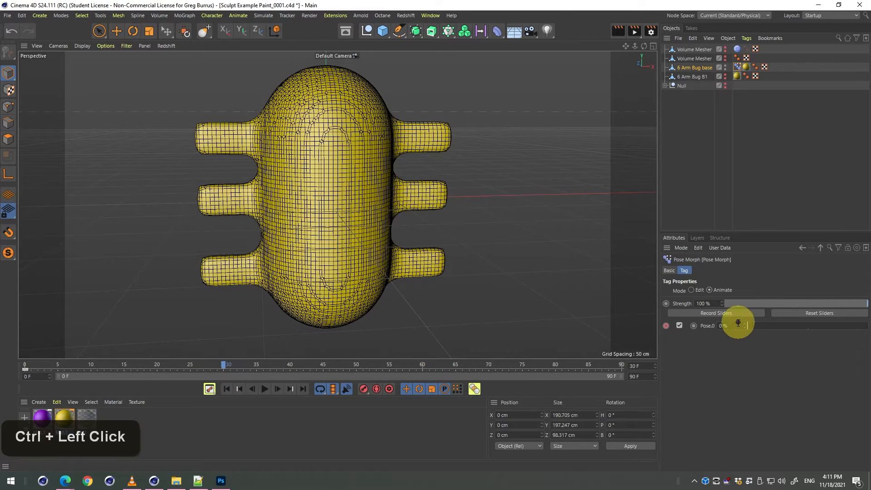
left_click_drag(762, 327, 864, 326)
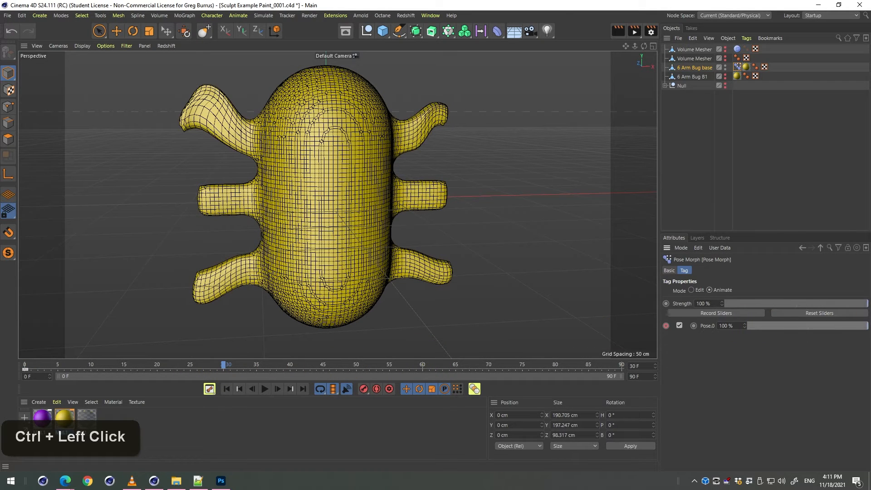
left_click(693, 325, "ctrl")
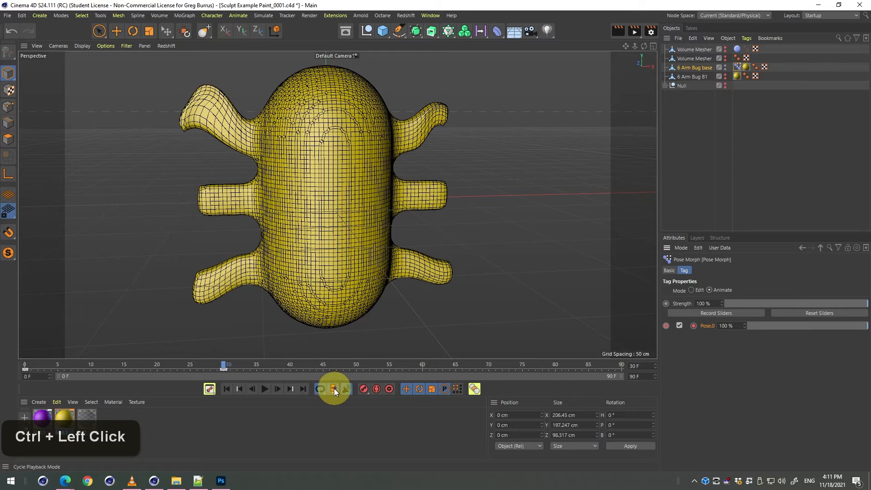
Play the animation, shorten the timeline to end at frame 30, and return to frame 0.
left_click(265, 389)
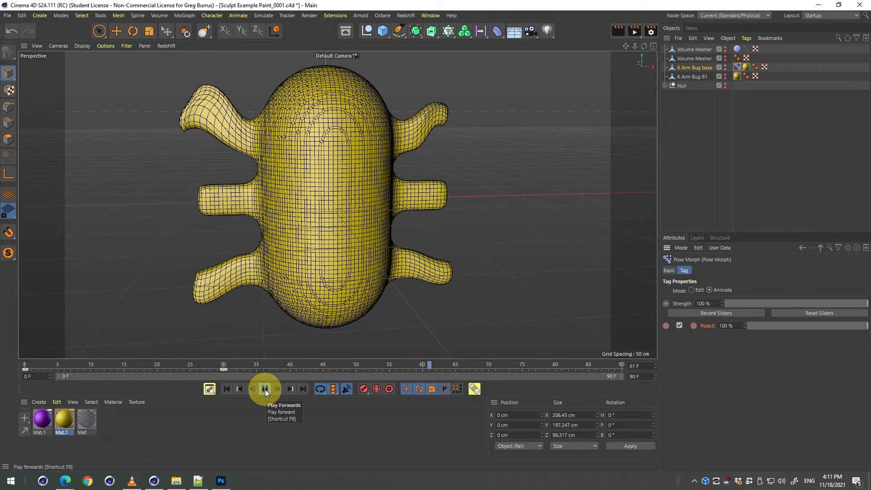
left_click(645, 367)
double_click(637, 375)
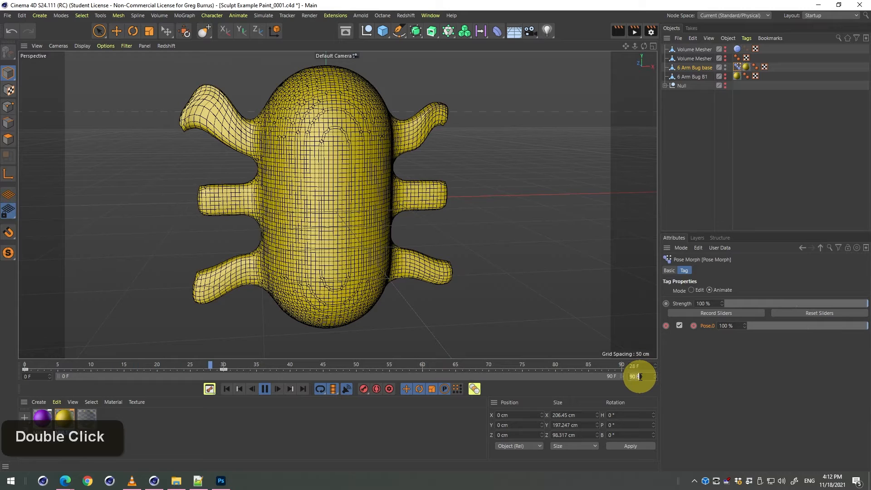
type("30")
key("Return")
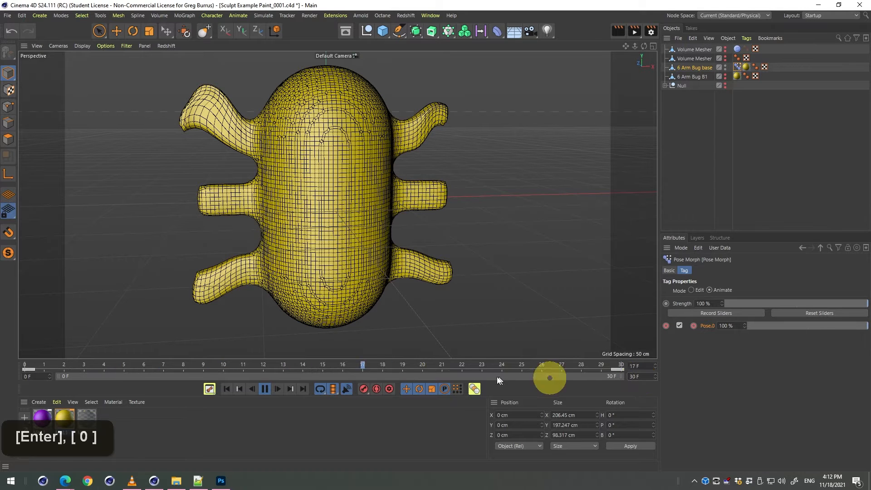
left_click(264, 389)
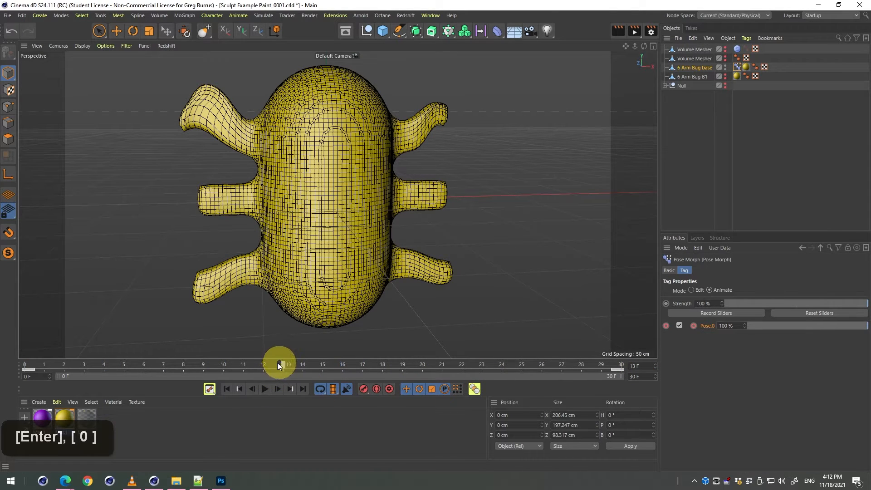
left_click_drag(281, 363, 1, 371)
Set Pose.0 to 0% at frame 0 and record a keyframe for its strength.
left_click(730, 306)
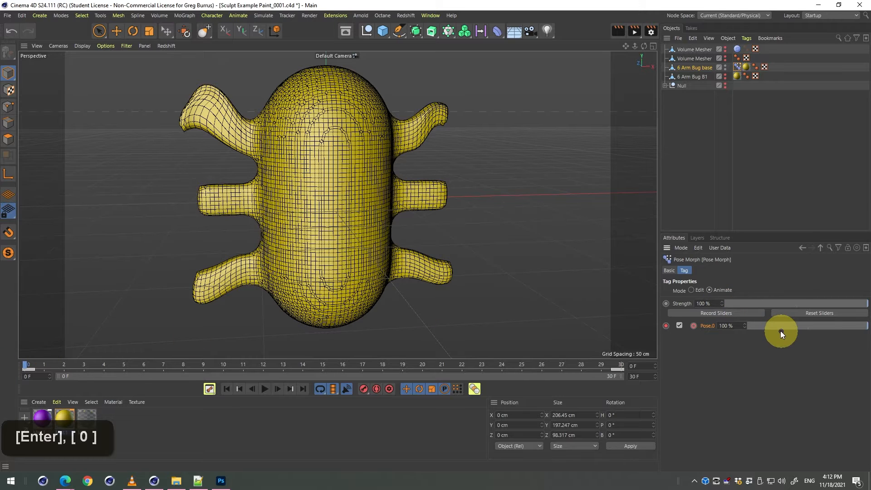
double_click(762, 326)
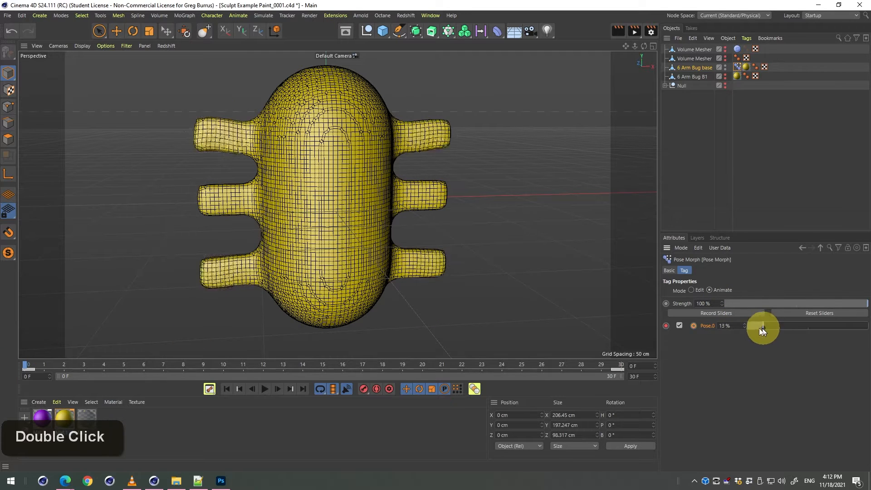
left_click(694, 325, "ctrl")
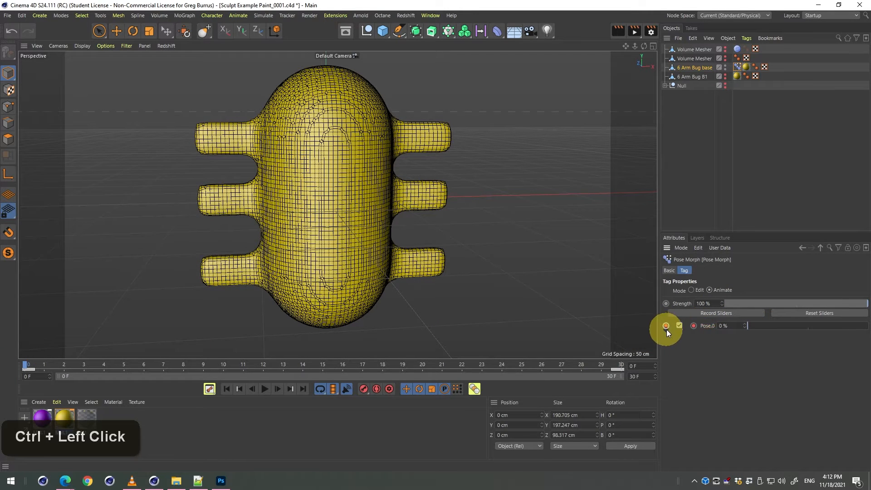
Delete the animation track on Pose.0's enable option, leaving only the strength track.
right_click(665, 325)
mouse_move(691, 295)
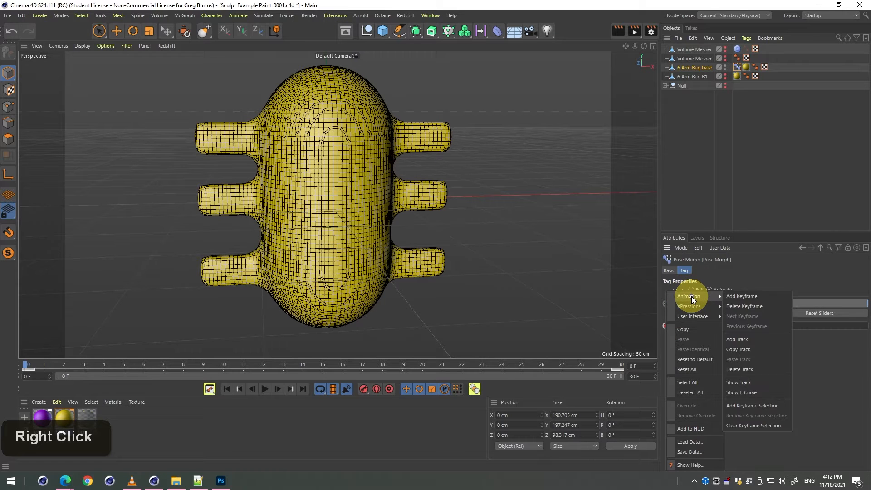
left_click(739, 368)
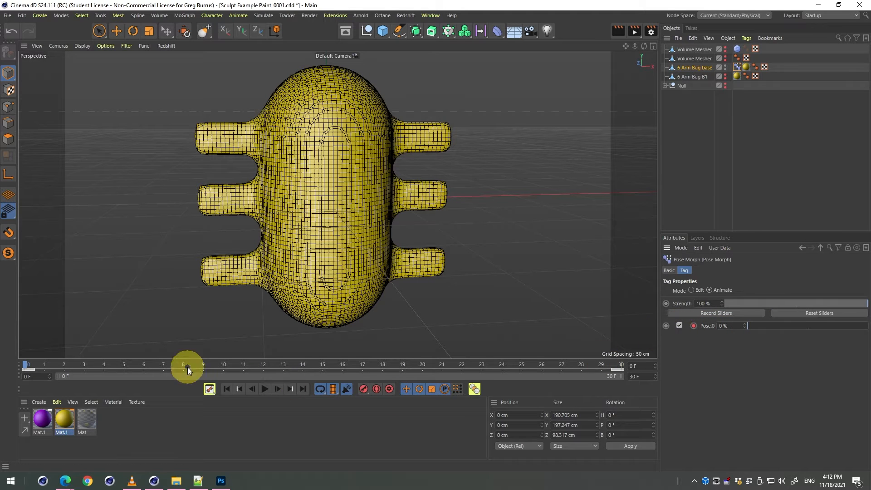
Scrub and play the pose animation to examine the arms morphing, then return to the first frame.
left_click_drag(578, 366, 2, 313)
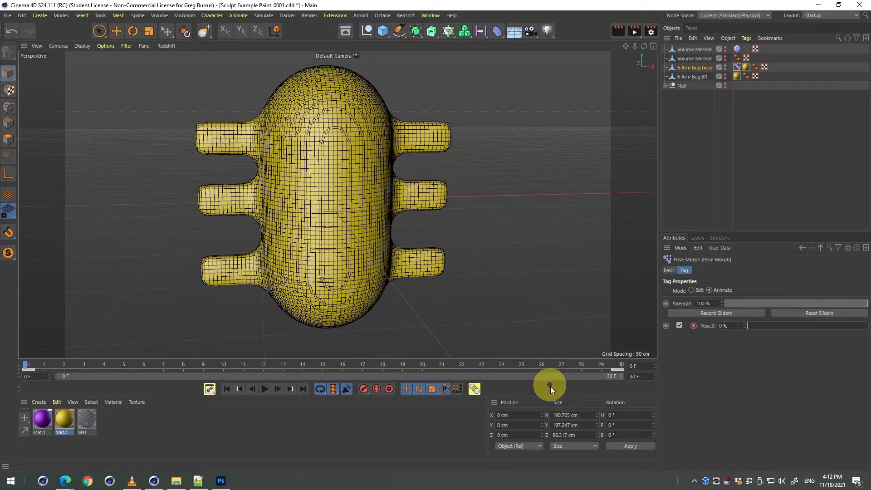
left_click(265, 388)
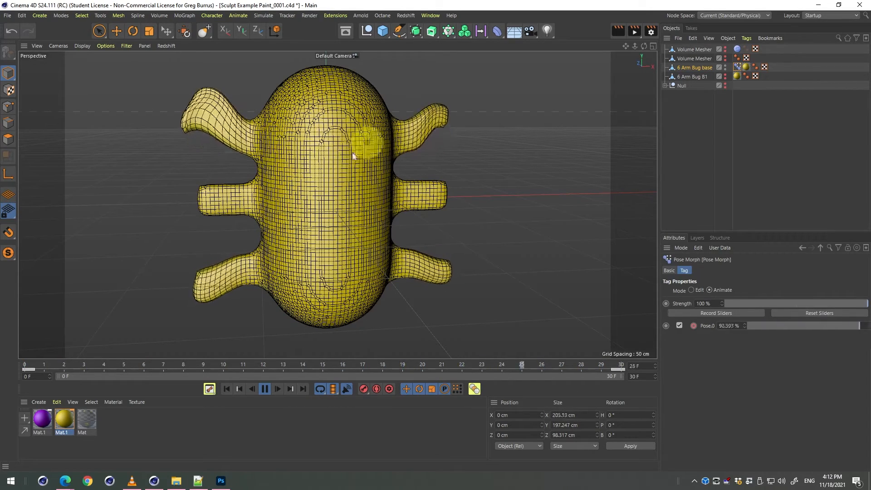
left_click(266, 388)
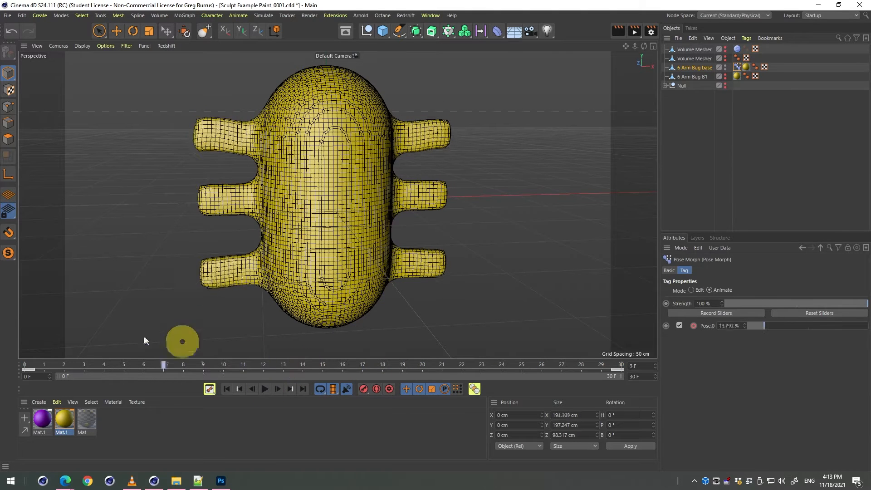
key("shift+f")
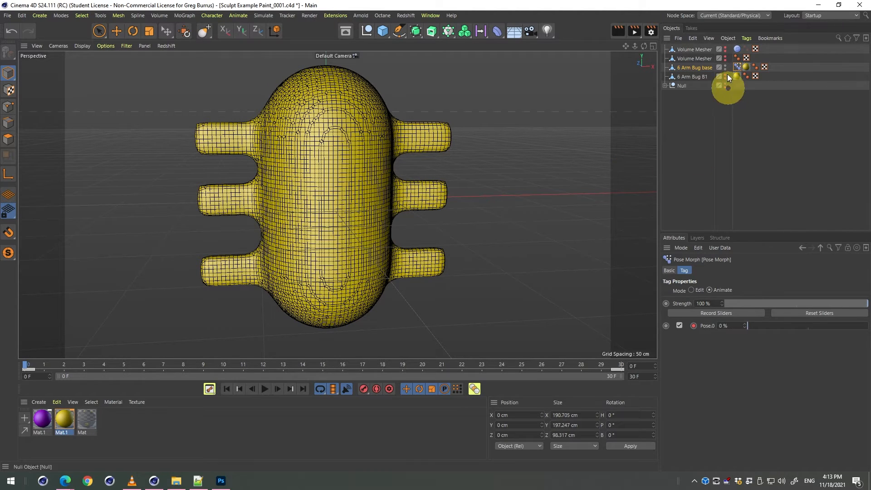
Switch the interface layout from Startup to Sculpt and display the object hierarchy.
left_click(847, 17)
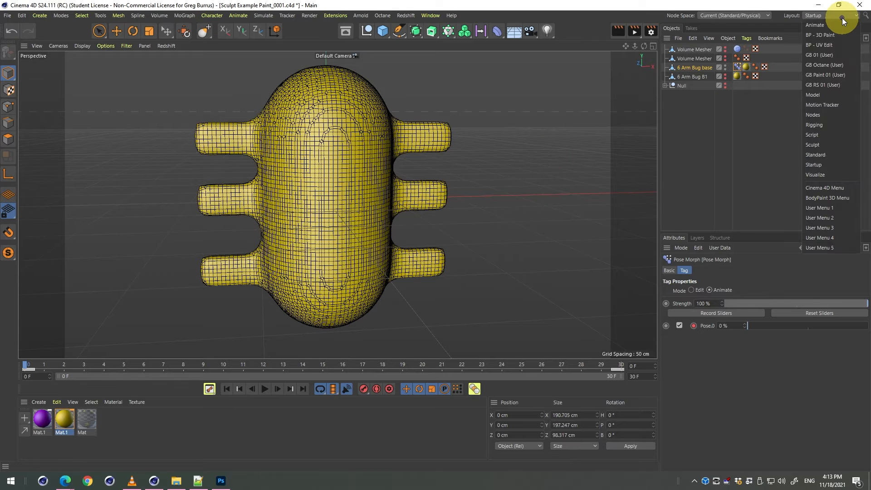
left_click(834, 142)
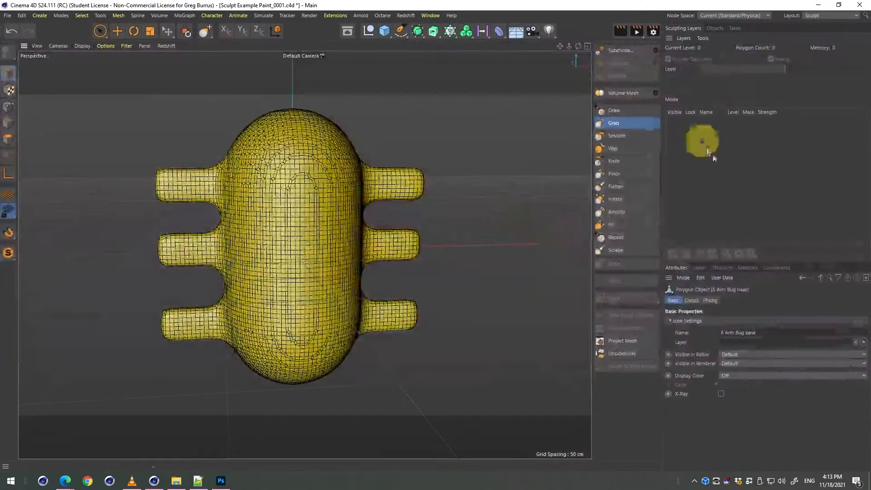
left_click(719, 32)
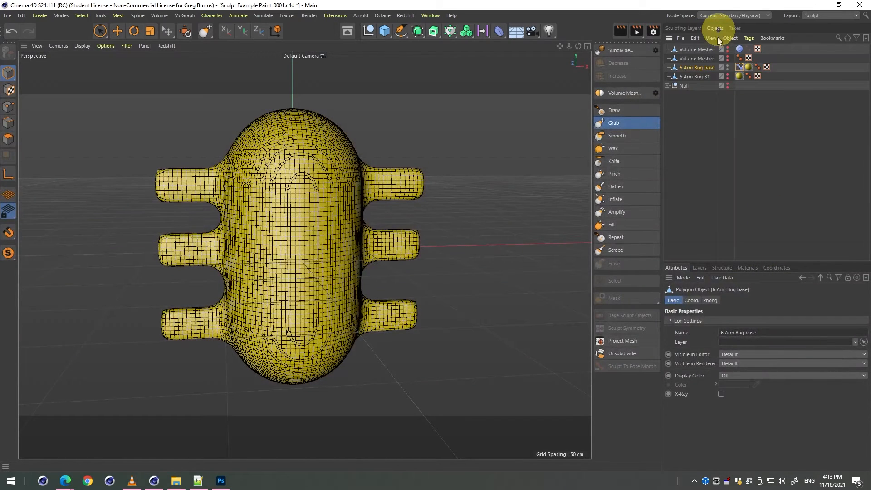
Group 6 Arm Bug base and 6 Arm Bug B1 under a null and hide the group.
left_click(703, 77)
left_click(703, 66, "shift")
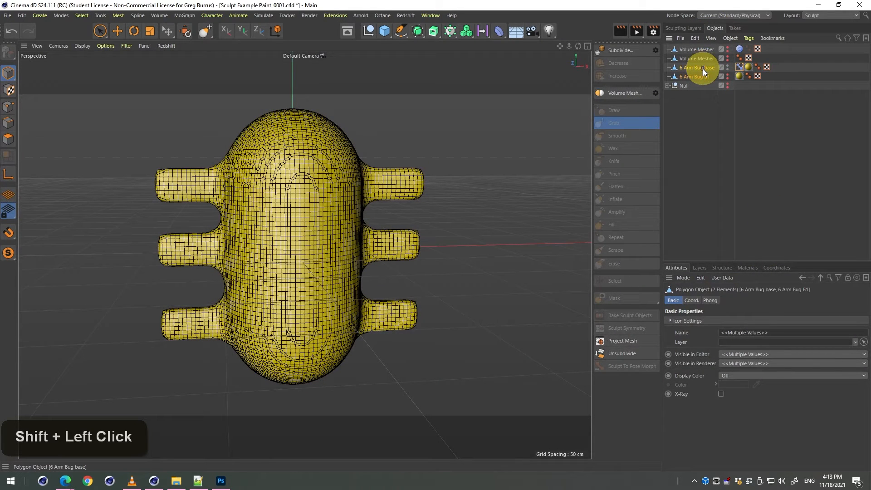
key("alt+g")
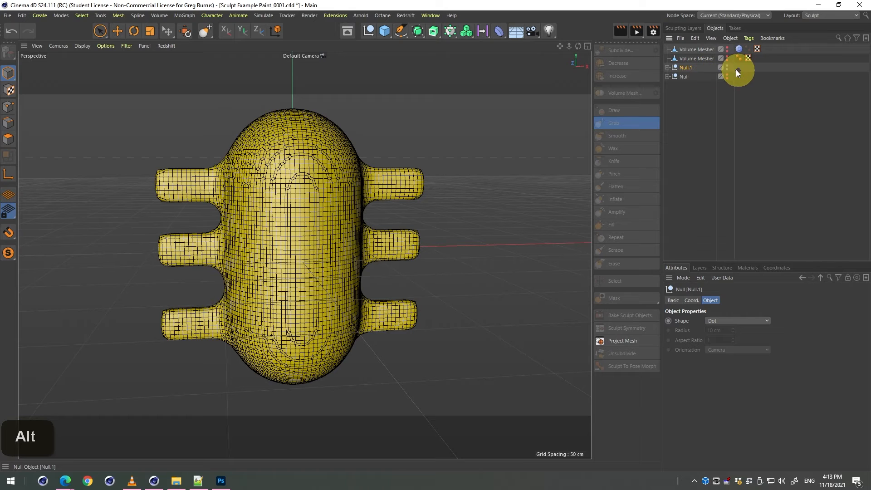
left_click(728, 69, "alt")
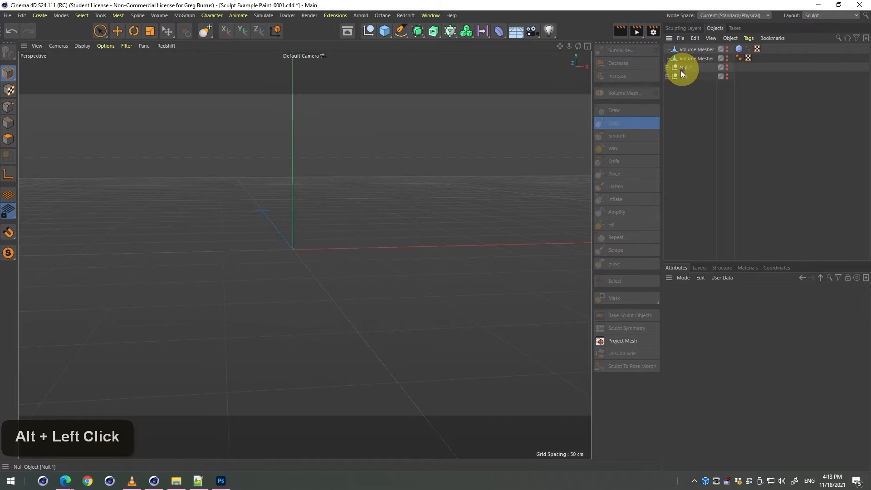
Copy Volume Mesher.1 and its children out of the Null group to above Null.1, then collapse the Null group.
left_click(667, 77, "alt")
left_click(705, 85)
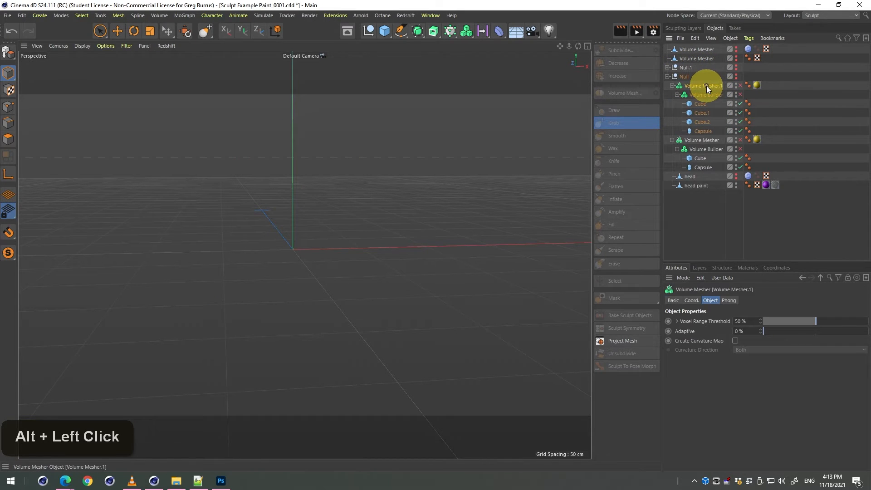
left_click_drag(706, 86, 699, 63, "ctrl")
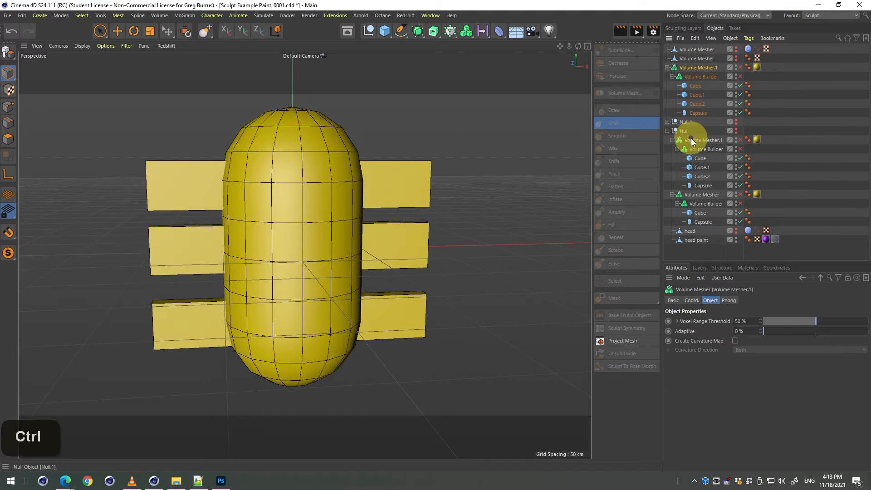
left_click(667, 131)
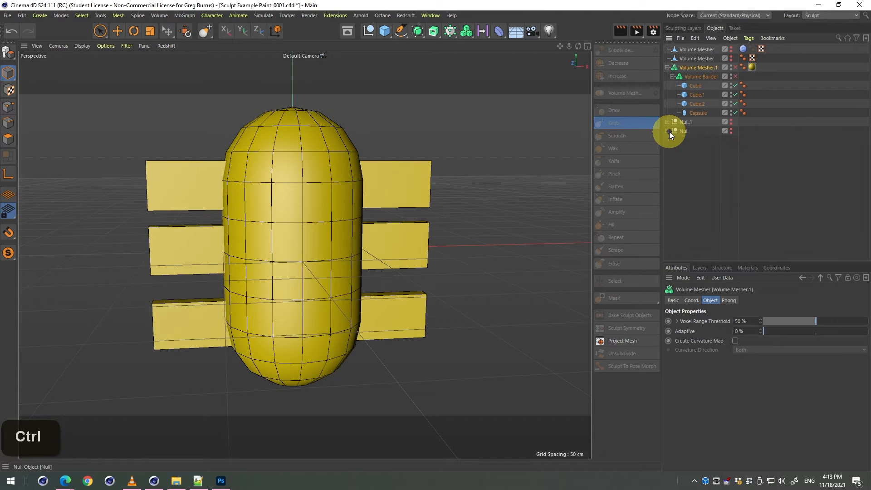
Toggle the visibility of the two polygon Volume Mesher objects to check their shapes, and leave both hidden.
left_click(731, 60, "alt")
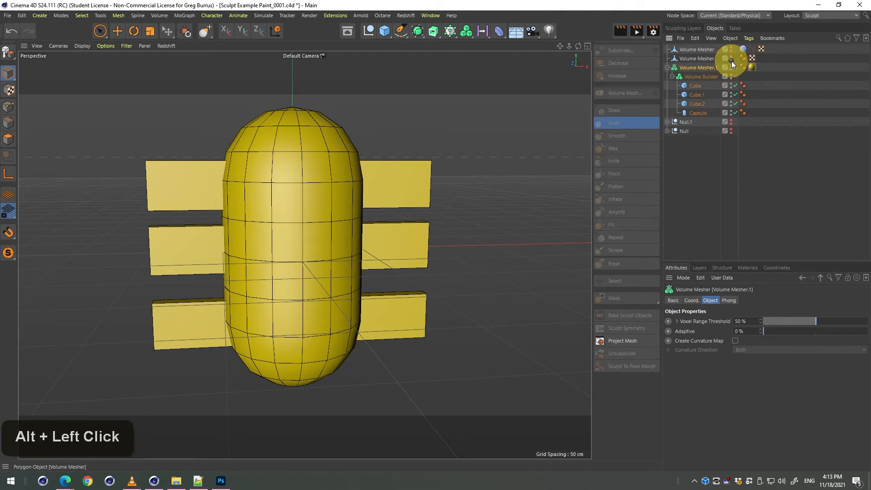
left_click(730, 61, "alt")
left_click(731, 60, "alt")
left_click(731, 50, "alt")
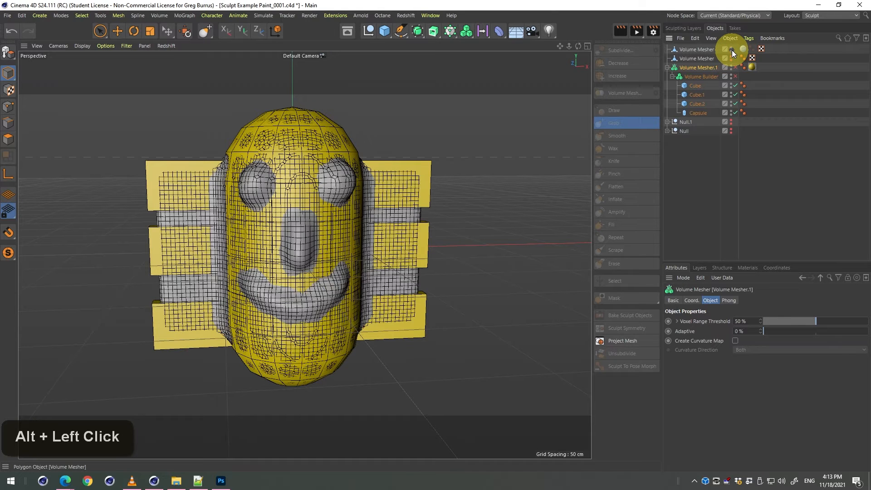
left_click(731, 50, "alt")
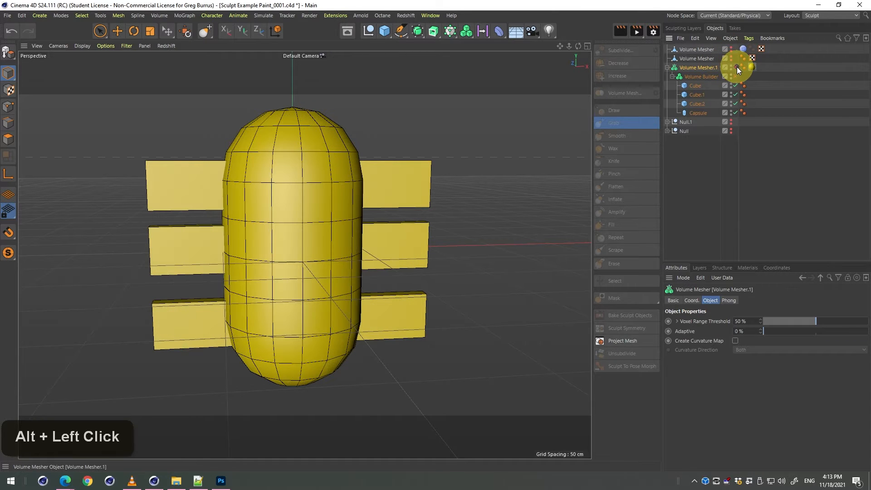
Enable the copied Volume Mesher.1 and its Volume Builder, and convert the mesher to an editable polygon object.
double_click(736, 75)
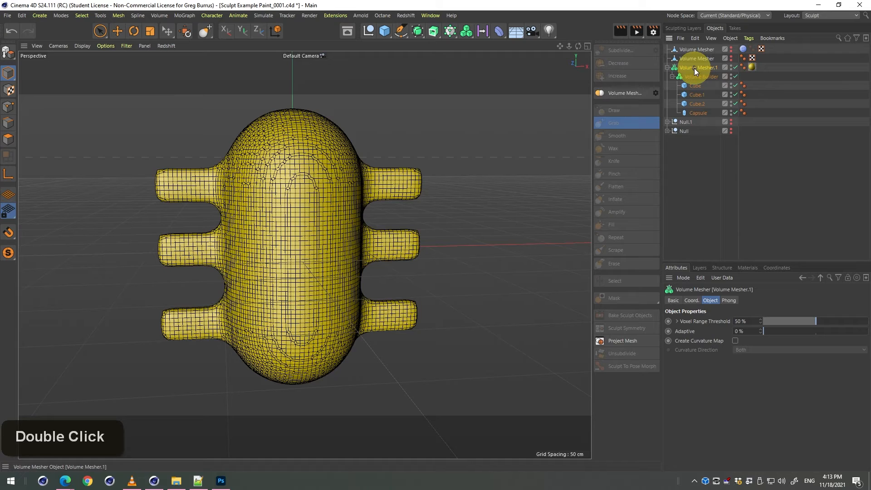
key("c")
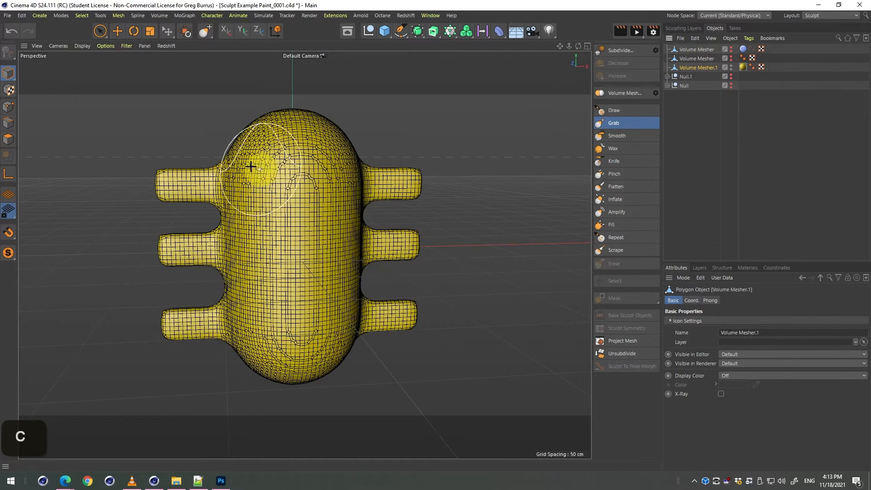
Make Volume Mesher.1 a level 0 sculpt object with a Sculpt tag and display its sculpting layers.
left_click(100, 30)
left_click(183, 119)
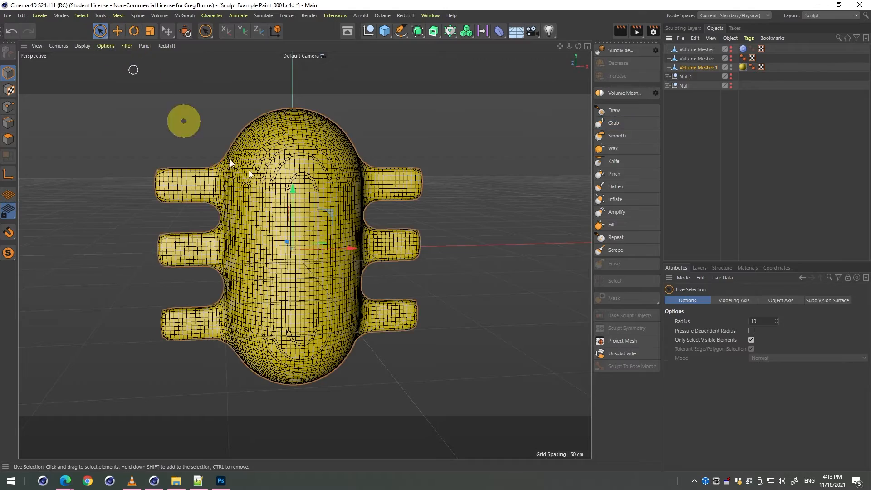
key("3")
left_click_drag(230, 159, 381, 195)
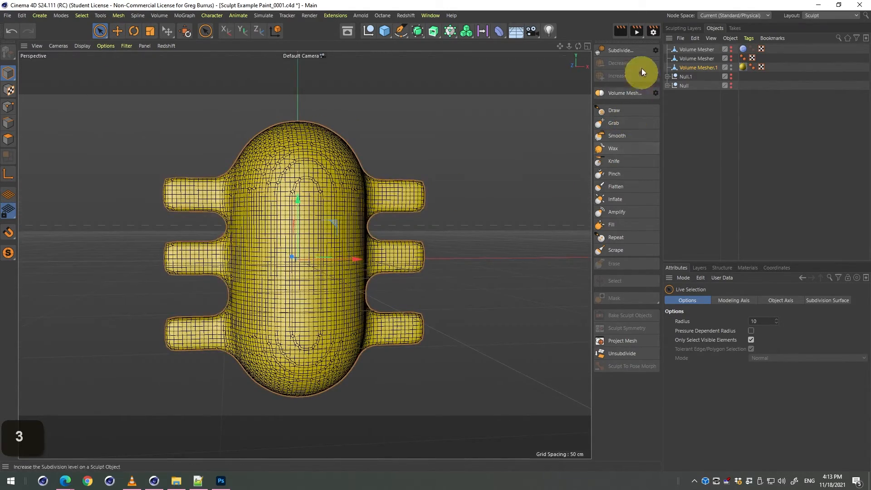
left_click(613, 47)
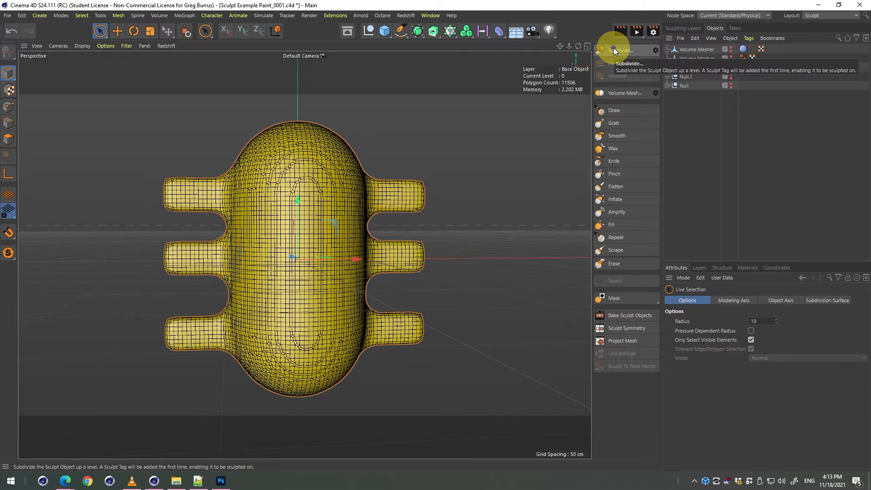
left_click(684, 28)
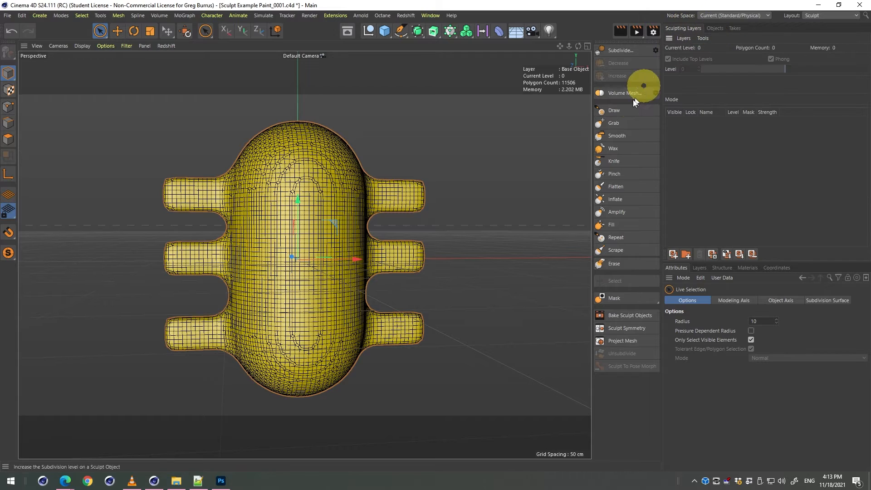
left_click(713, 28)
left_click(742, 67)
double_click(742, 67)
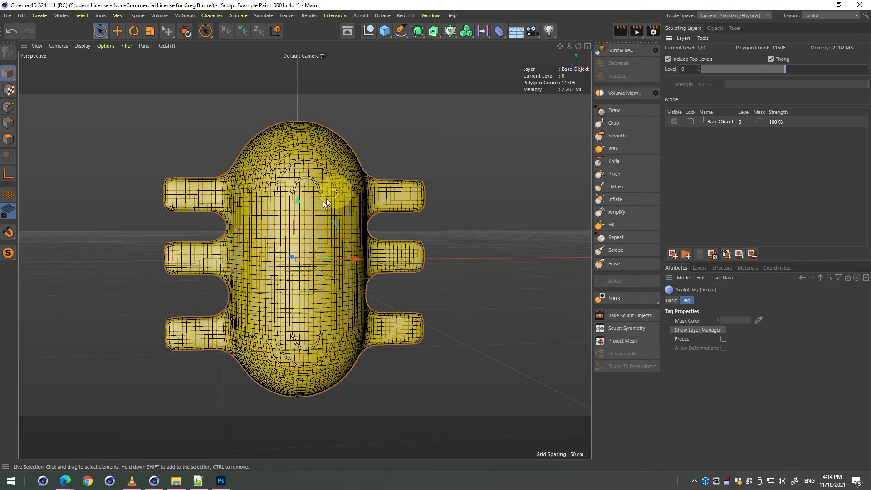
left_click(621, 124)
left_click_drag(418, 196, 423, 157)
key("ctrl+z")
key("ctrl+z")
key("ctrl+z")
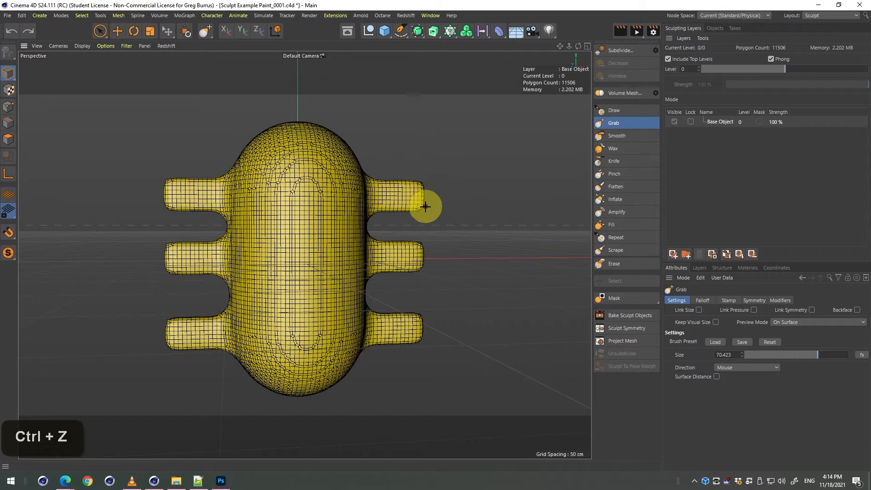
left_click_drag(381, 213, 371, 211)
key("3")
key("2")
mouse_move(455, 203)
left_mouse_down()
mouse_move(412, 200)
mouse_move(499, 210)
mouse_move(431, 242)
mouse_move(456, 239)
mouse_move(405, 234)
mouse_move(491, 214)
mouse_move(454, 228)
left_mouse_up()
key("3")
key("1")
key("2")
key("3")
key("1")
key("2")
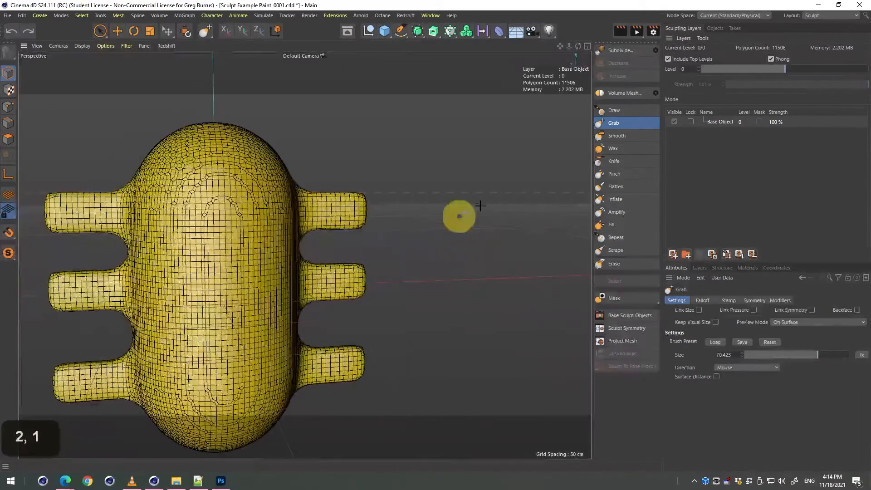
Choose the Draw sculpting brush and add a new sculpt layer above the Base Object layer.
left_click(624, 115)
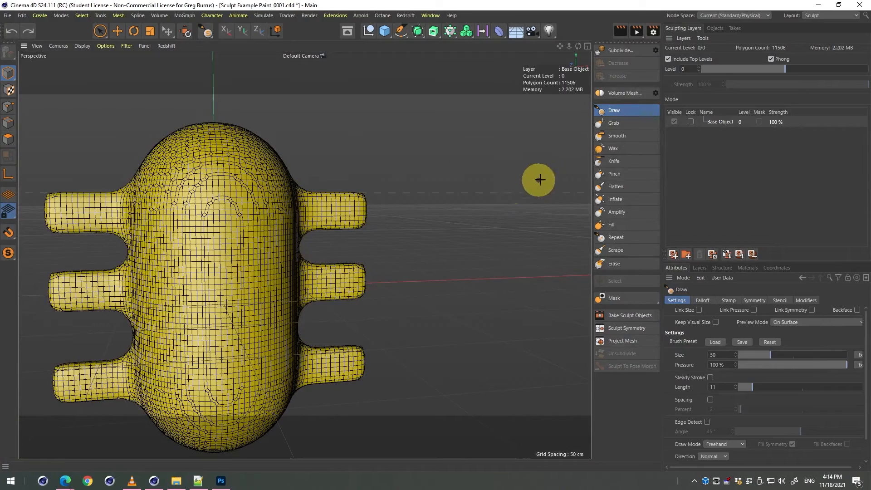
key("1")
left_click_drag(323, 175, 434, 144)
key("3")
mouse_move(401, 170)
left_mouse_down()
mouse_move(361, 179)
mouse_move(387, 178)
left_mouse_up()
key("1")
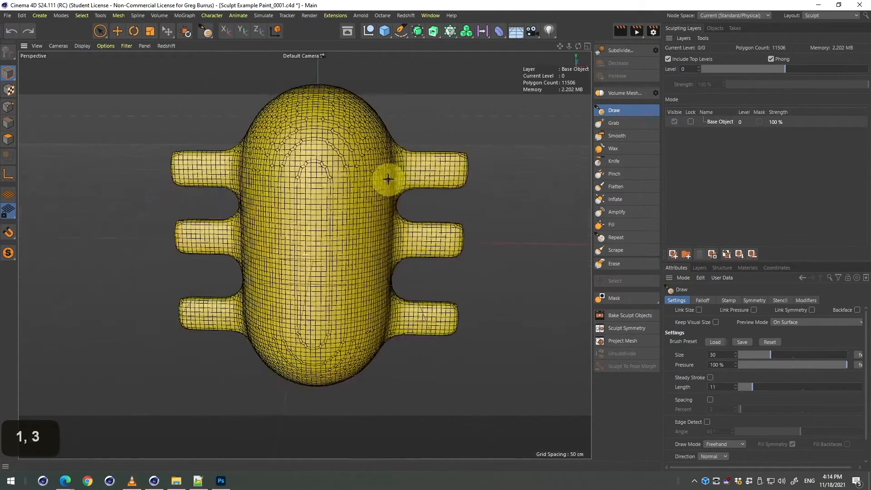
key("3")
mouse_move(324, 203)
left_mouse_down()
mouse_move(344, 179)
mouse_move(317, 195)
mouse_move(329, 182)
left_mouse_up()
key("3")
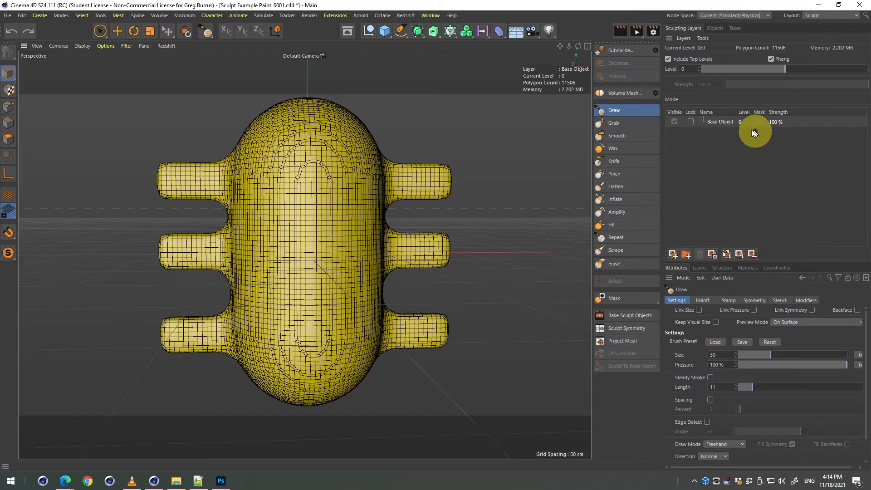
double_click(721, 122)
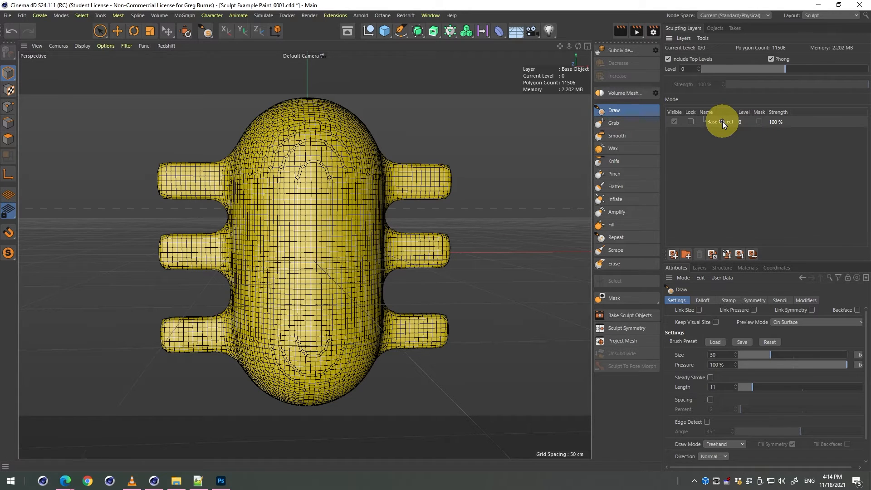
left_click(672, 254)
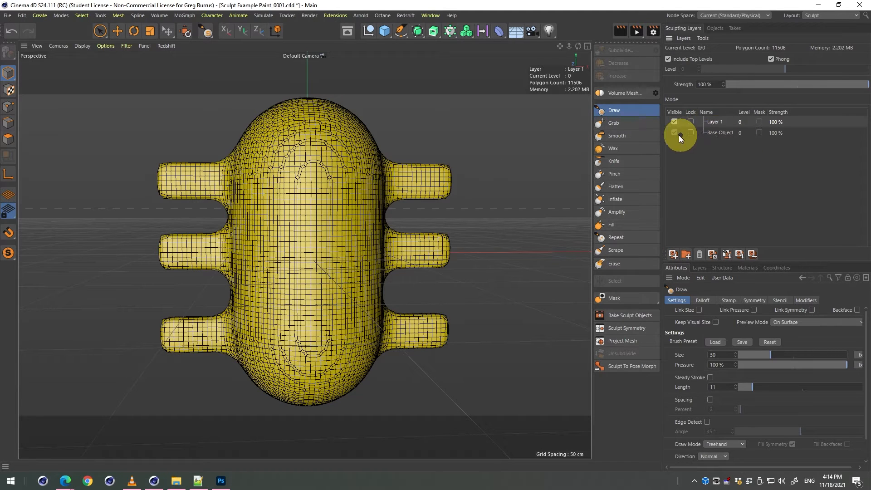
Toggle the new sculpt layer's visibility off and on, and rename the layer as Face.
left_click(721, 133)
left_click(674, 122)
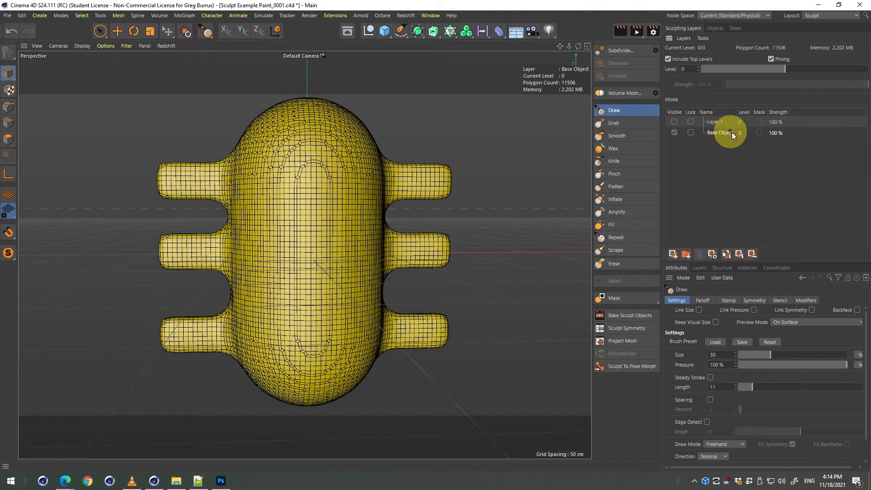
left_click(711, 124)
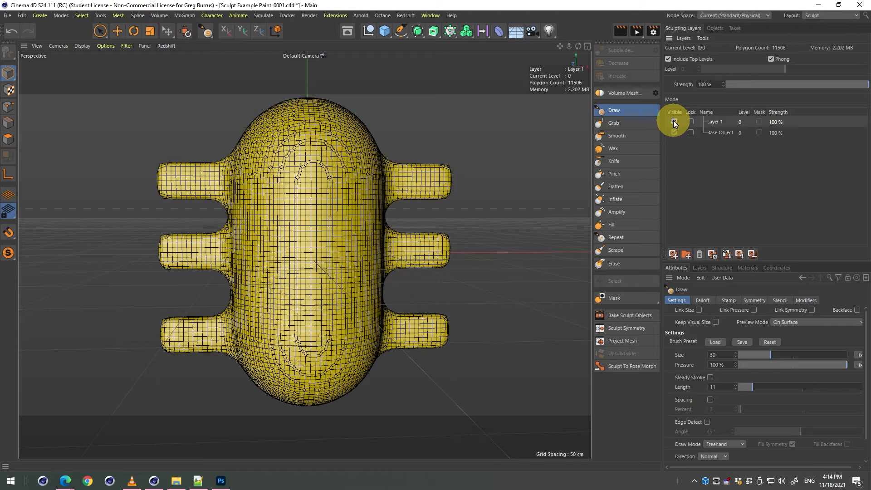
double_click(717, 122)
type("F")
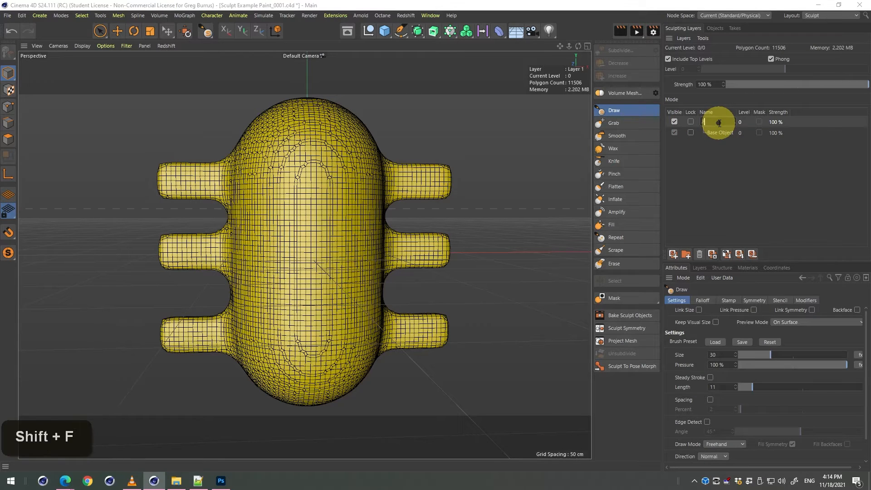
type("ace")
key("Return")
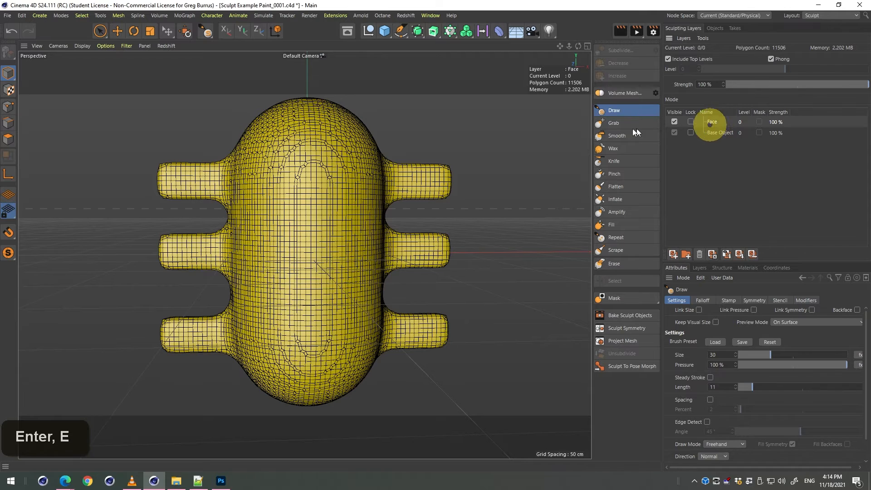
Sculpt two bulging eyes and a nose ridge on the front of the body with the Draw brush.
key("3")
mouse_move(312, 167)
left_mouse_down()
mouse_move(300, 180)
mouse_move(275, 181)
left_mouse_up()
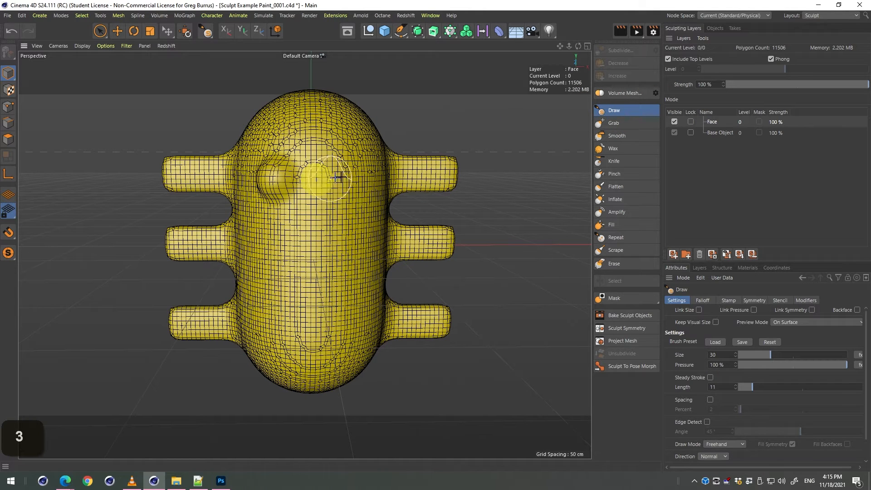
left_click_drag(356, 183, 318, 266)
key("3")
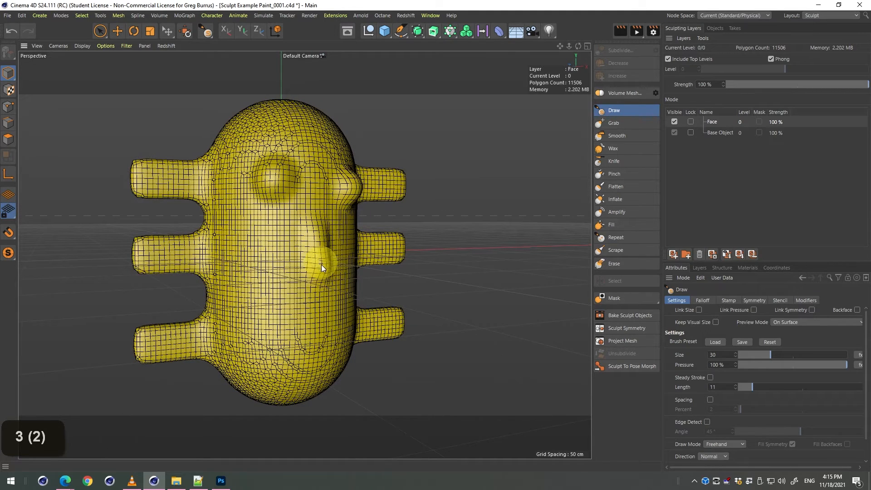
double_click(319, 240, "shift")
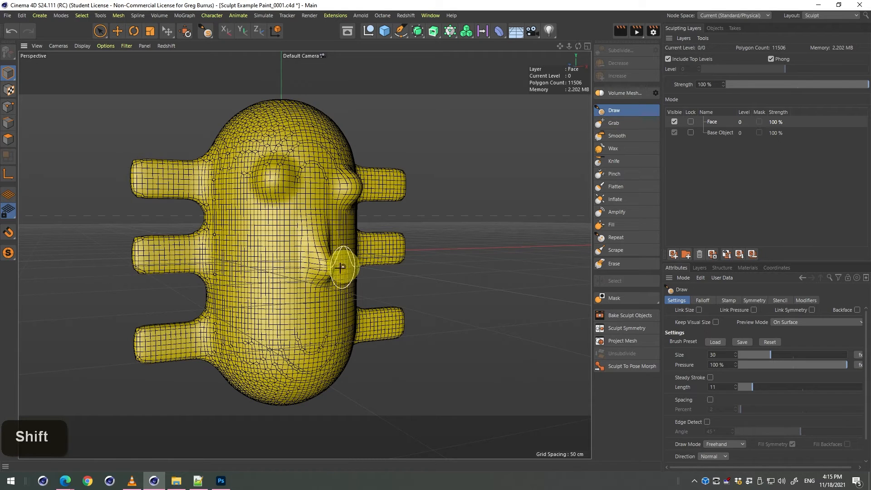
Sculpt a curved smiling mouth below the nose on the Face layer, undoing the first stroke and redrawing it.
key("1")
key("3")
mouse_move(306, 284)
left_mouse_down()
mouse_move(276, 239)
mouse_move(253, 274)
mouse_move(247, 269)
mouse_move(328, 254)
left_mouse_up()
key("ctrl+z")
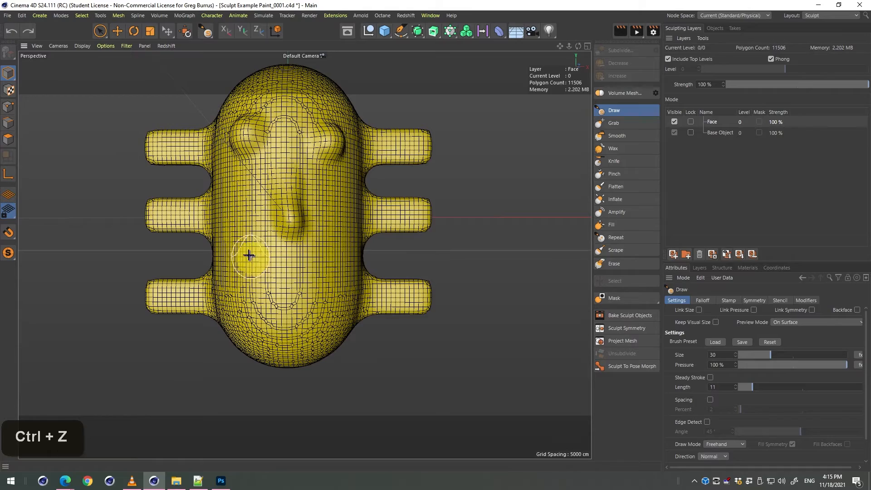
mouse_move(248, 255)
left_mouse_down()
mouse_move(302, 272)
mouse_move(365, 219)
mouse_move(401, 268)
mouse_move(430, 237)
mouse_move(330, 272)
mouse_move(267, 199)
mouse_move(283, 260)
mouse_move(325, 224)
mouse_move(320, 237)
mouse_move(321, 224)
mouse_move(305, 218)
left_mouse_up()
key("3")
key("1")
key("3")
key("3")
key("2")
key("3")
key("3")
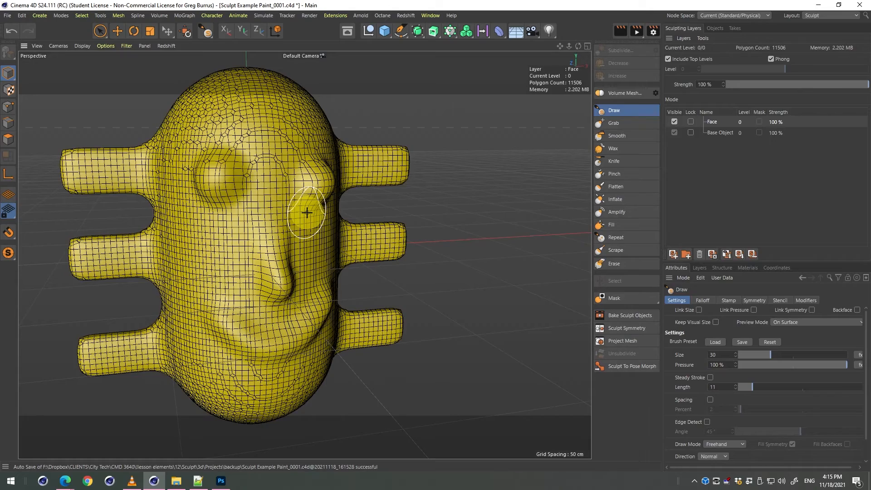
Create a new polygon object from the sculpt layers with Sculpt To Pose Morph.
key("3")
left_click_drag(379, 210, 480, 229)
key("1")
key("3")
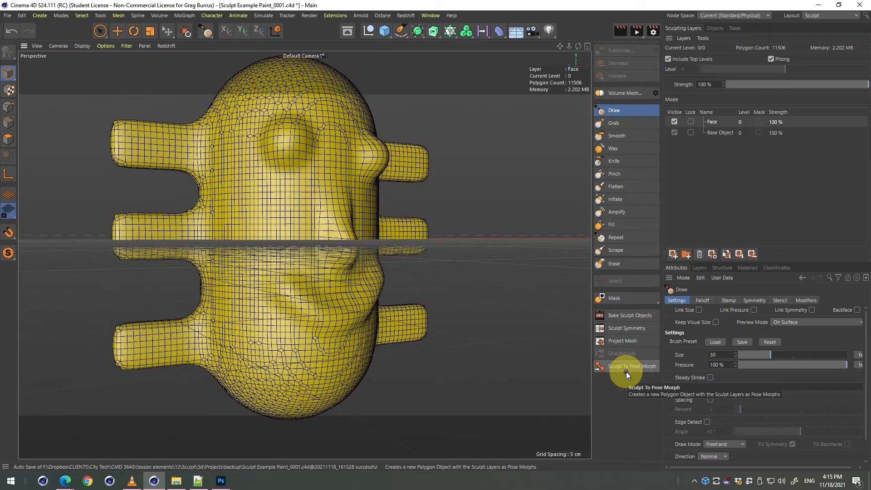
key("alt")
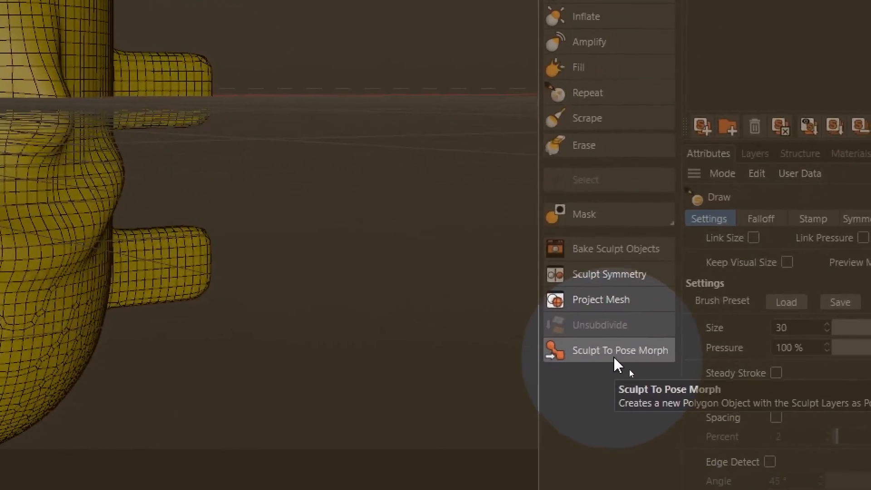
left_click(634, 363)
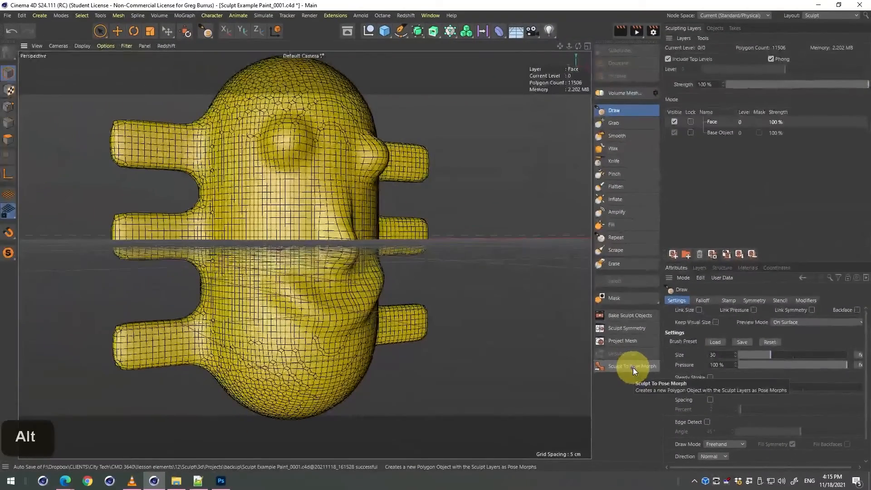
left_click(613, 357)
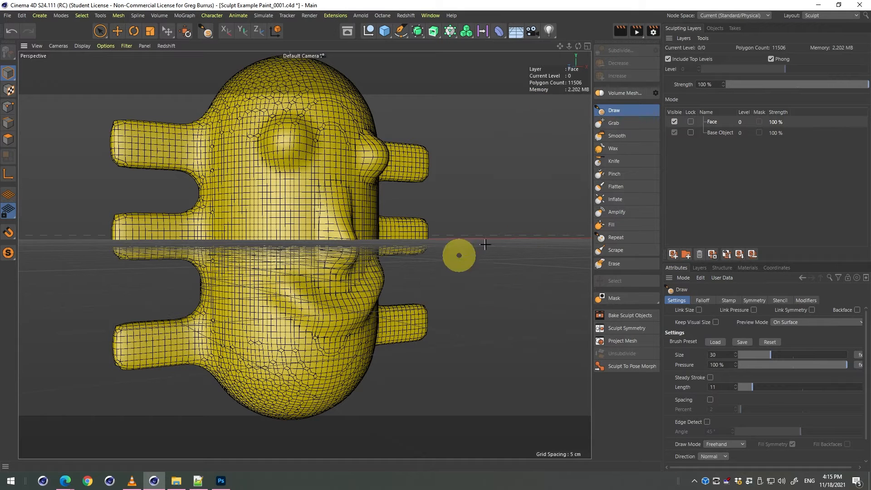
Move the sculpted Volume Mesher.1 directly below the new pose morph copy in the object list and hide it.
left_click(715, 28)
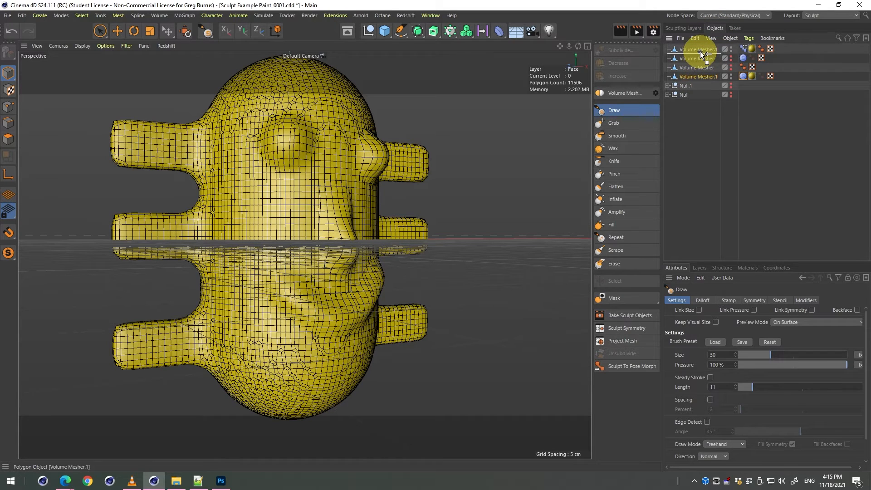
left_click_drag(701, 54, 700, 55)
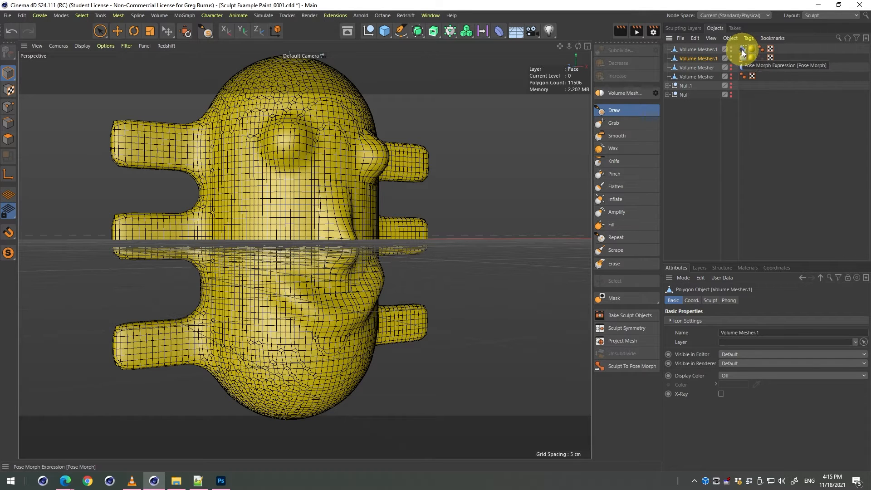
key("alt")
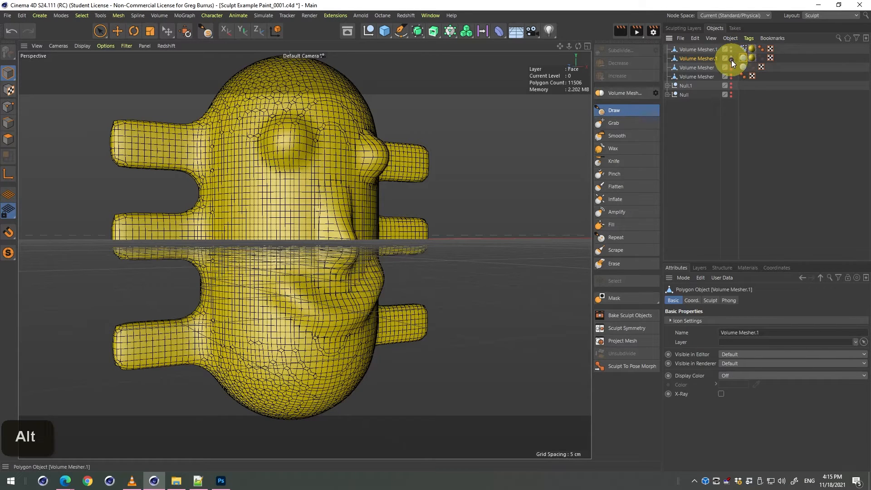
left_click(731, 57, "alt")
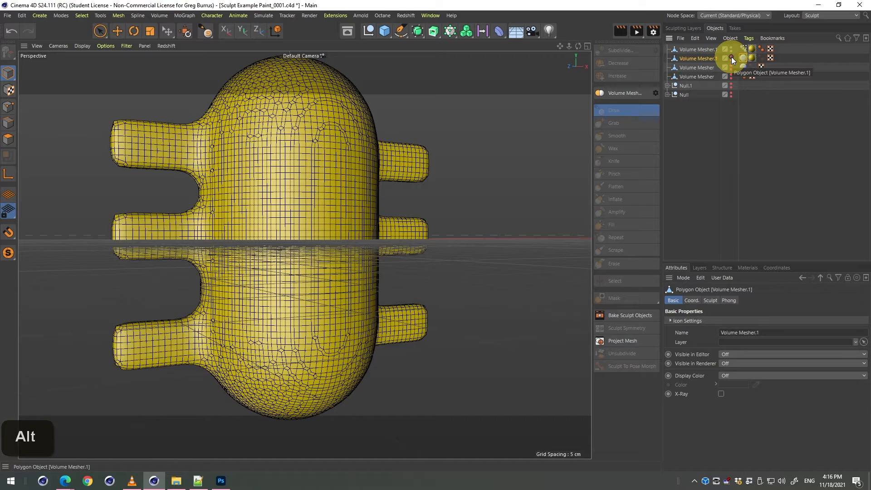
Switch the copy's Pose Morph tag to Animate mode and vary the Face strength to test the morph.
left_click(742, 49)
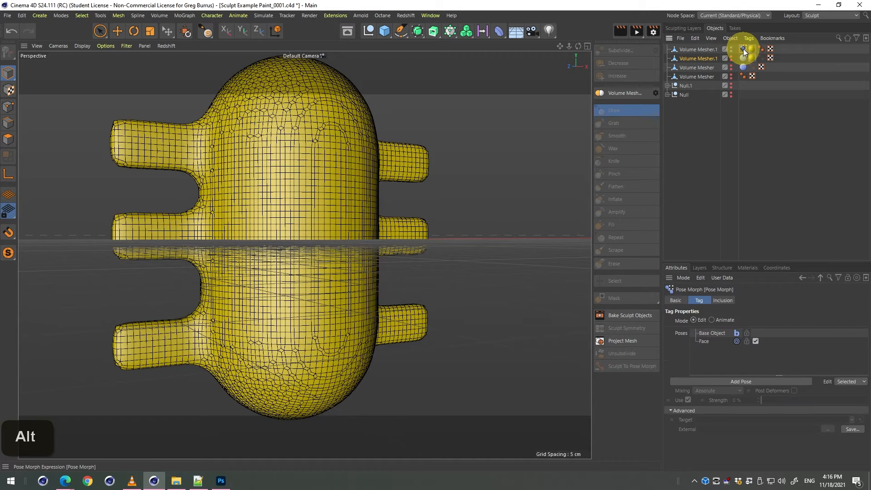
double_click(743, 50)
left_click(712, 320)
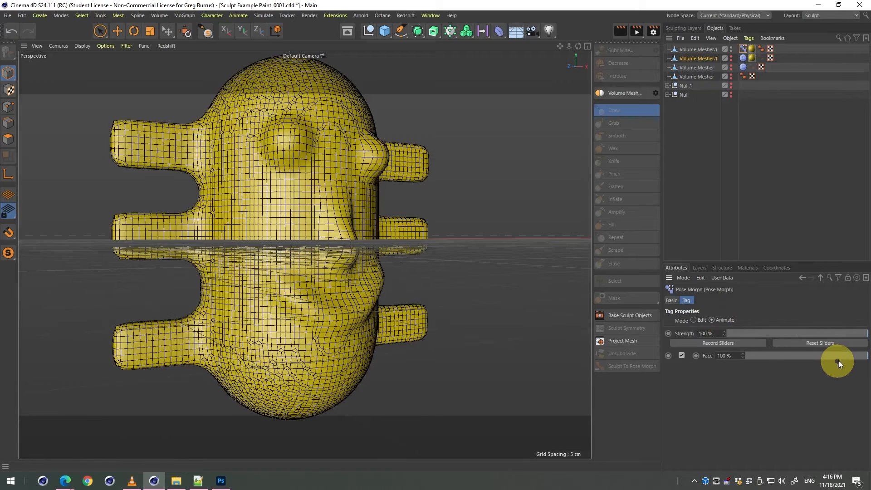
mouse_move(858, 359)
left_mouse_down()
mouse_move(725, 356)
mouse_move(866, 356)
left_mouse_up()
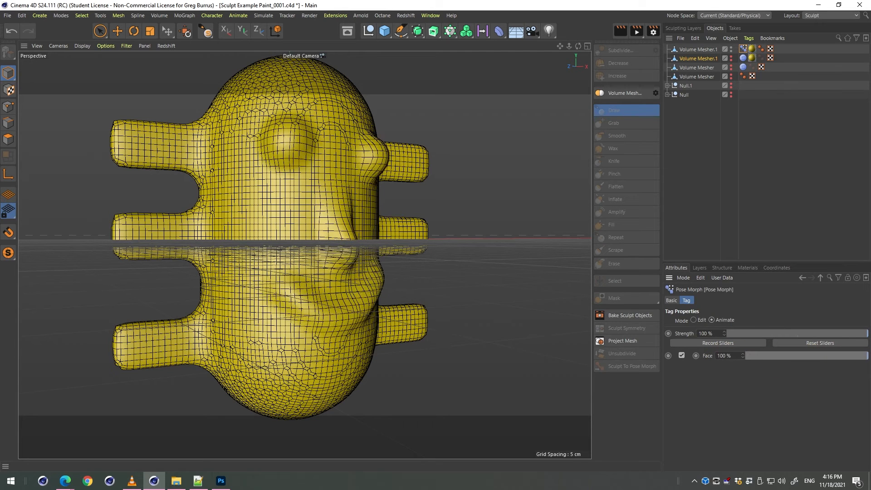
left_click_drag(782, 361, 859, 355)
Examine the Face pose in the Pose Morph tag's Edit mode and return the tag to Animate mode.
left_click(695, 321)
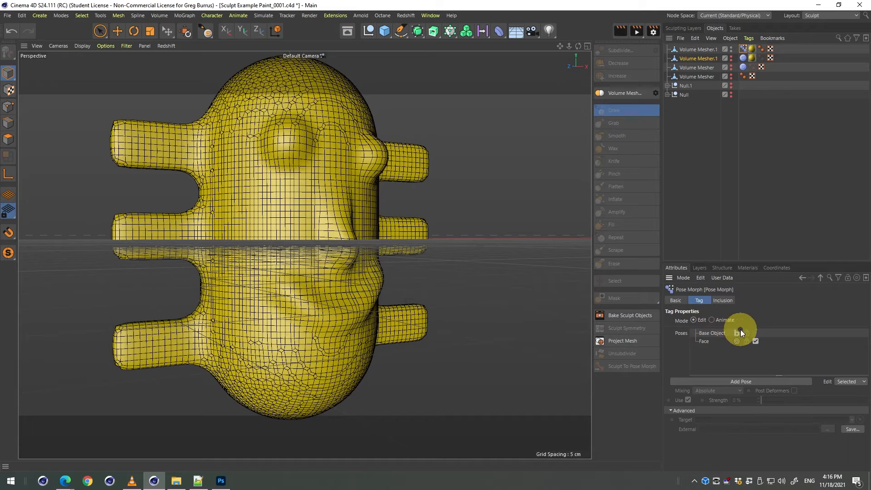
left_click(705, 342)
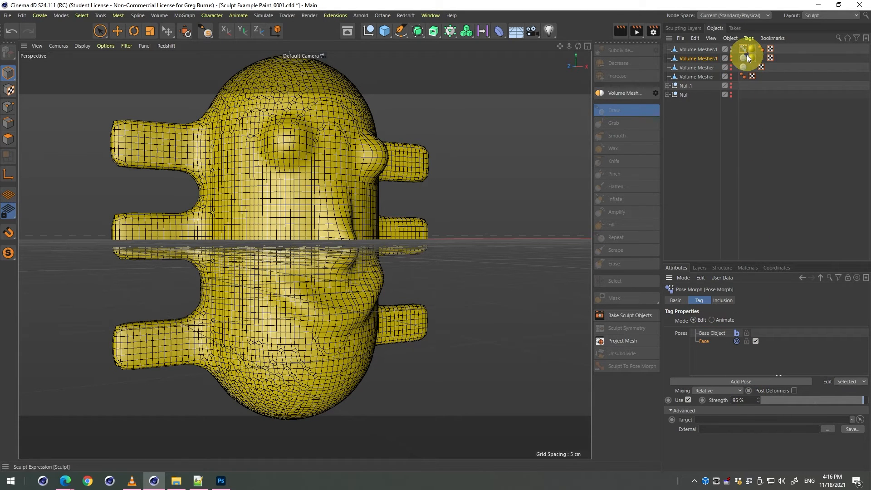
left_click(725, 321)
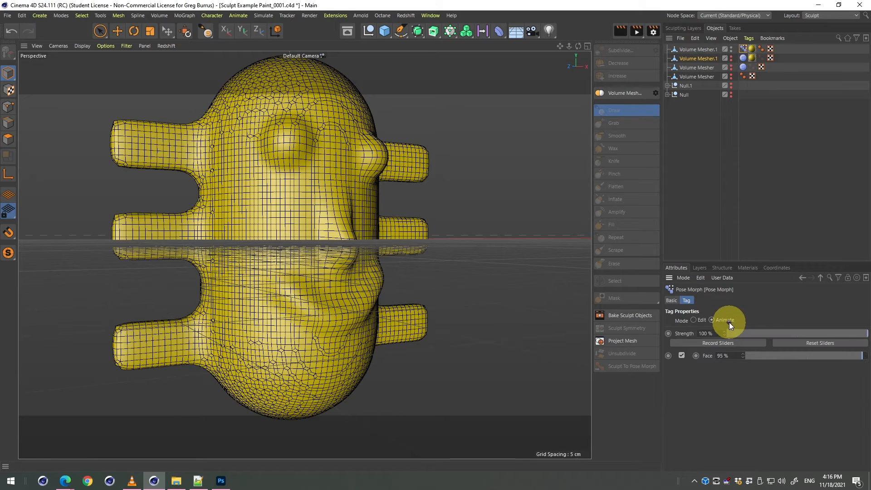
Switch to the Startup layout and keyframe the Pose Morph's Face strength at 0% on frame 0.
left_click(820, 17)
left_click(831, 164)
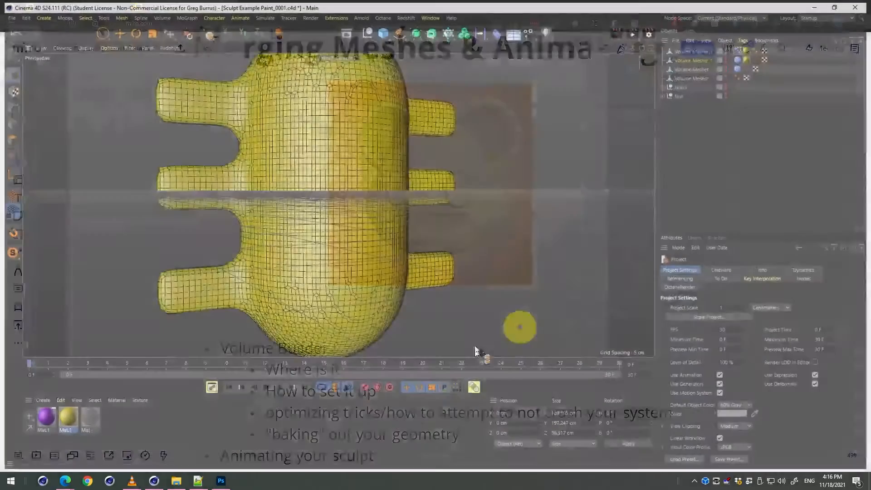
key("shift+f")
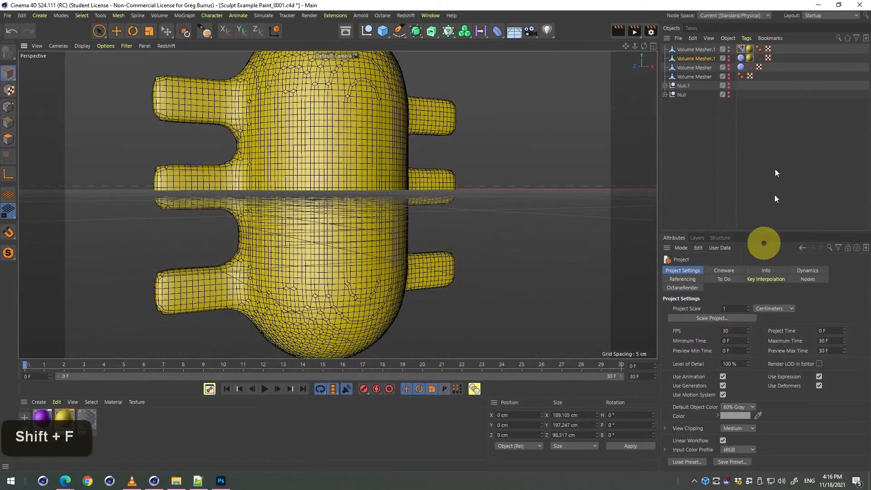
left_click(741, 49)
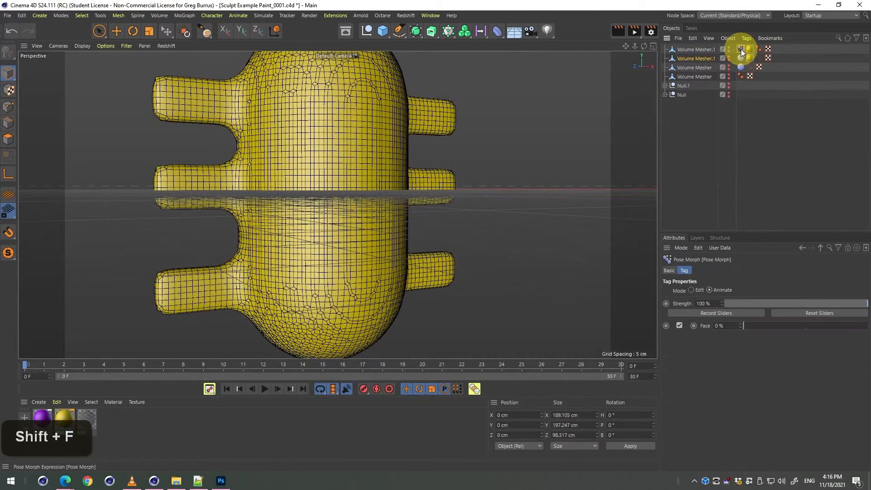
left_click(695, 325, "ctrl")
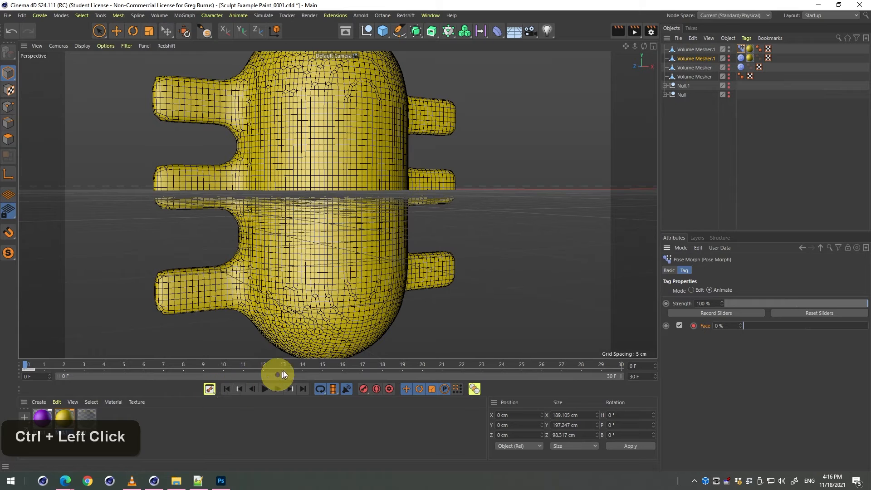
Keyframe the Face strength at 100% on frame 30.
left_click_drag(285, 366, 799, 363)
left_click_drag(768, 324, 866, 327)
left_click(693, 325, "ctrl")
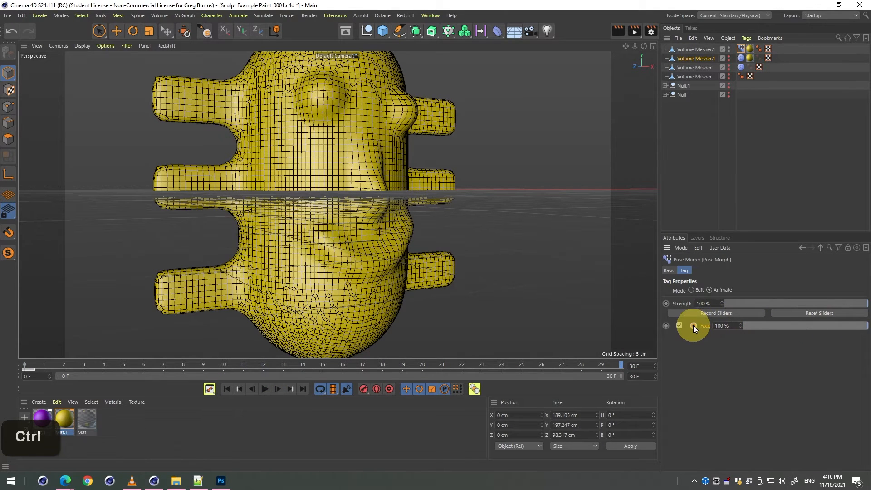
Record the Face strength key on frame 30 and play back the morph animation.
left_click(693, 325, "ctrl")
key("3")
left_click_drag(423, 290, 350, 282)
left_click(265, 388)
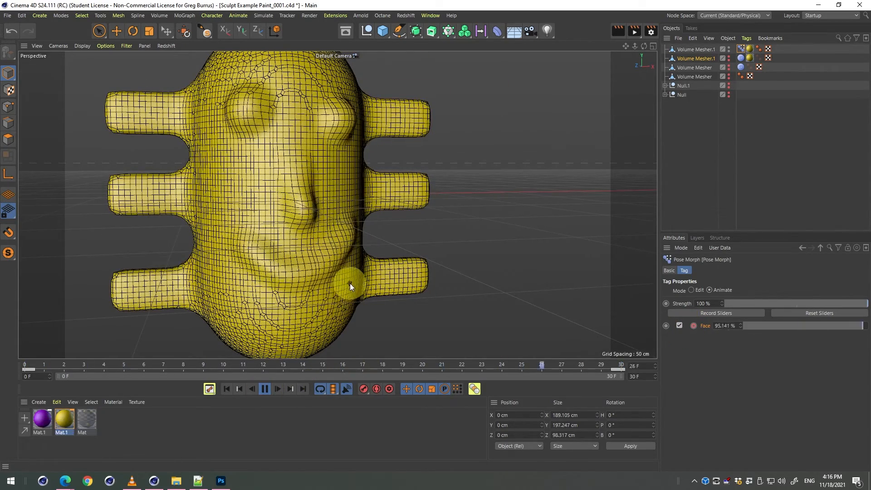
Examine the playing face morph from different angles and distances.
key("3")
left_click_drag(342, 272, 324, 265)
key("1")
key("2")
key("3")
key("1")
key("3")
key("2")
key("3")
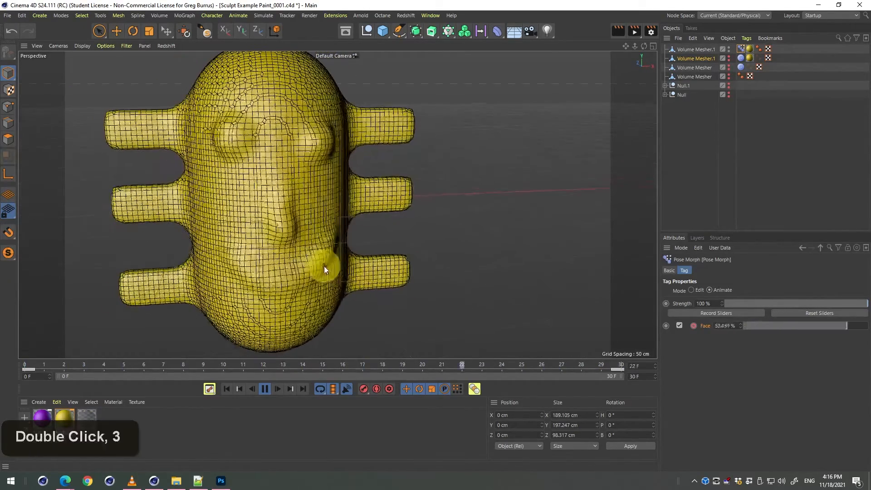
key("1")
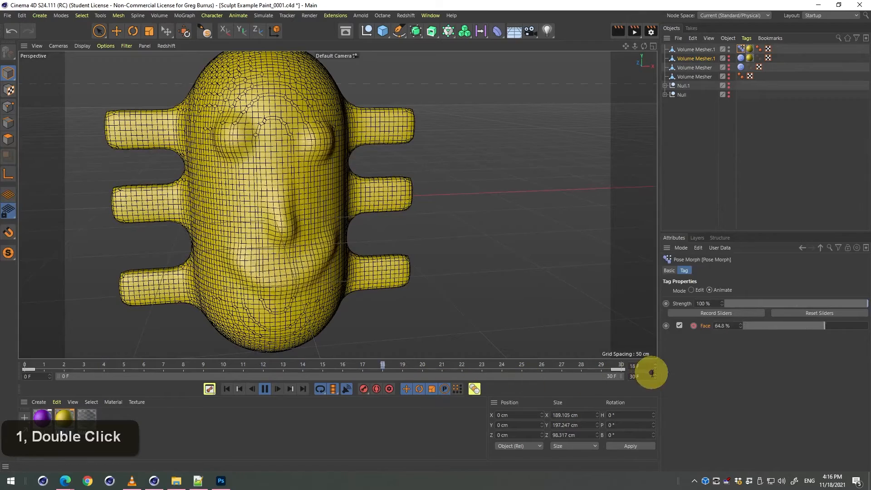
Extend the end of the timeline to 60 frames and view the playing morph from a side angle.
double_click(639, 377)
type("60")
key("Return")
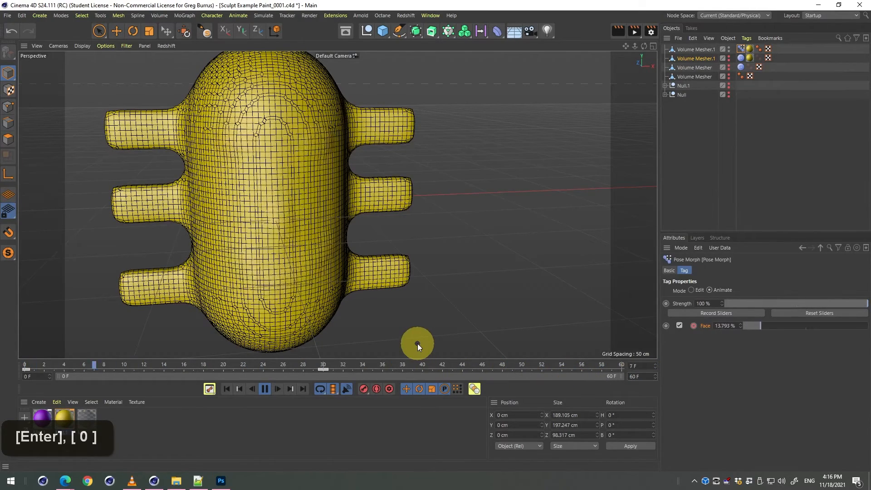
key("3")
left_click_drag(397, 320, 366, 278)
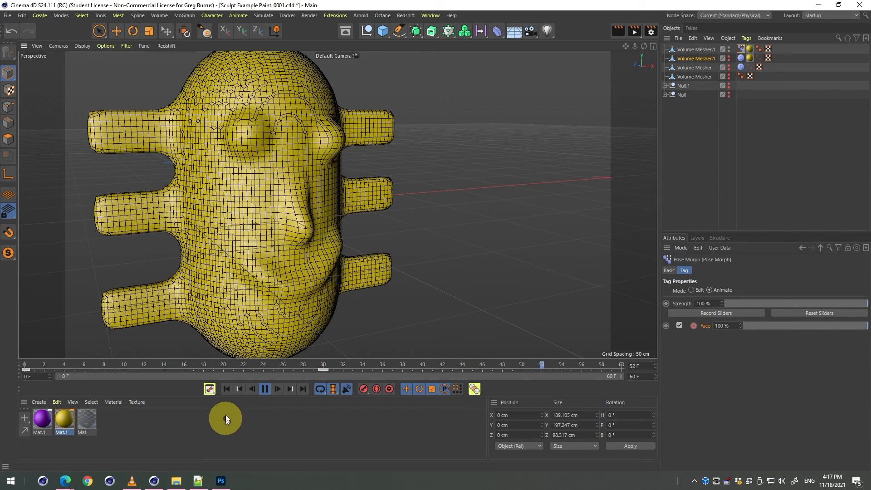
Stop playback, scrub the timeline to frame 22 and save the scene.
left_click(265, 389)
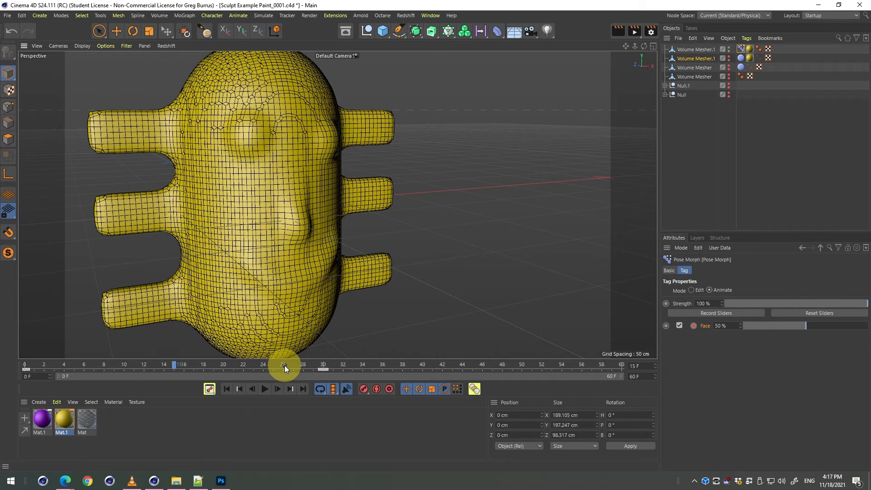
left_click_drag(284, 365, 239, 352)
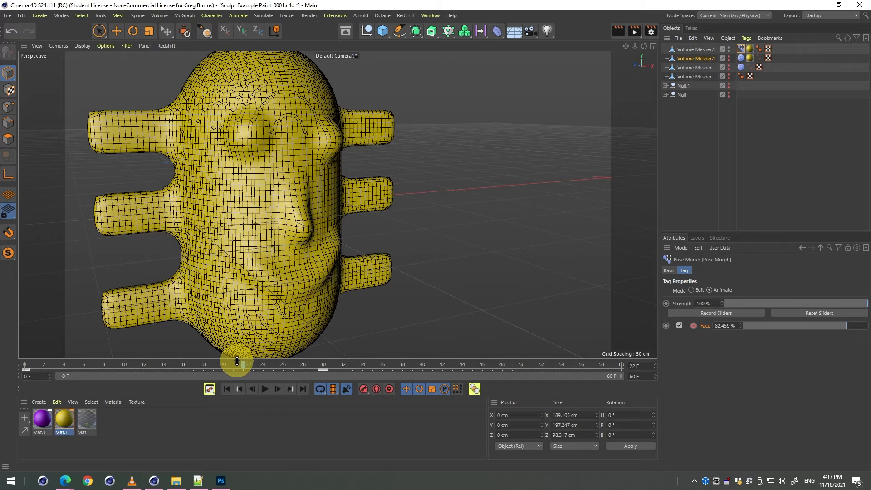
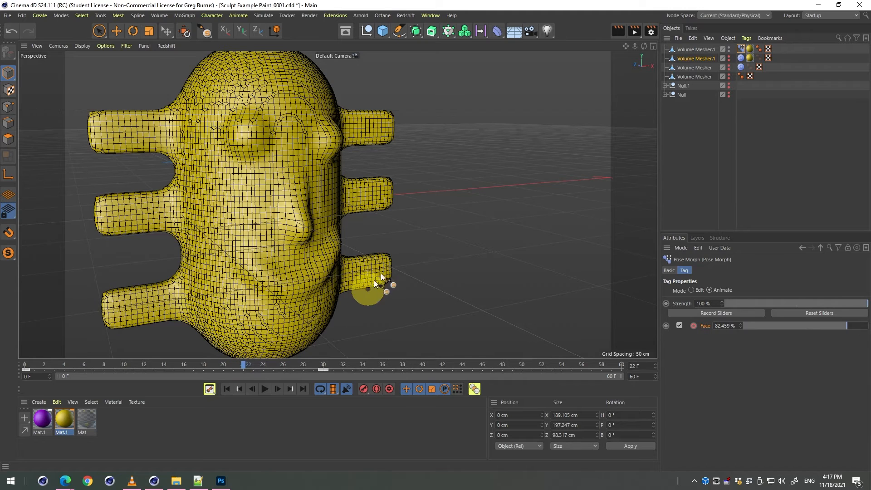
key("alt")
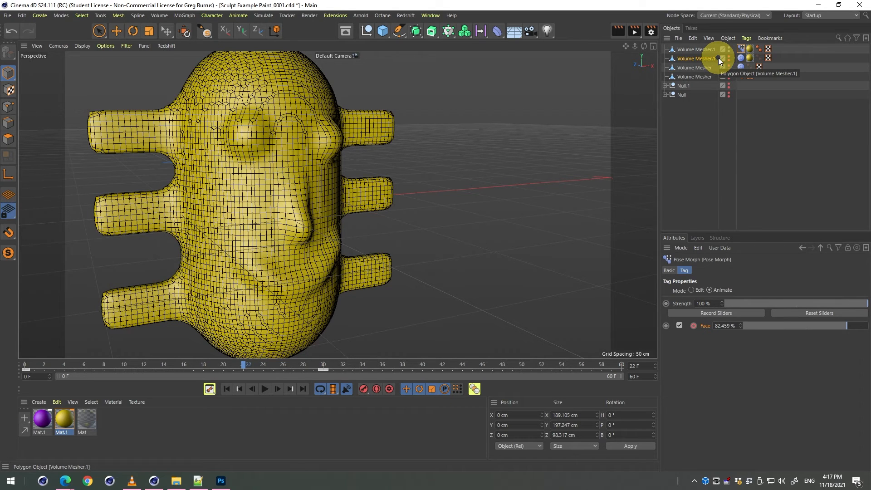
key("ctrl+s")
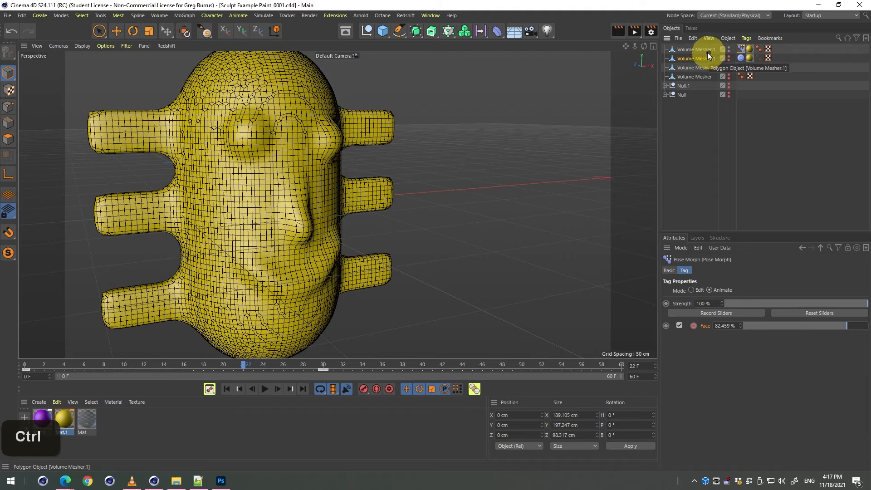
Hide the Pose Morph copy and show the sculpted Volume Mesher.1 that carries the Sculpt tag.
left_click(703, 50)
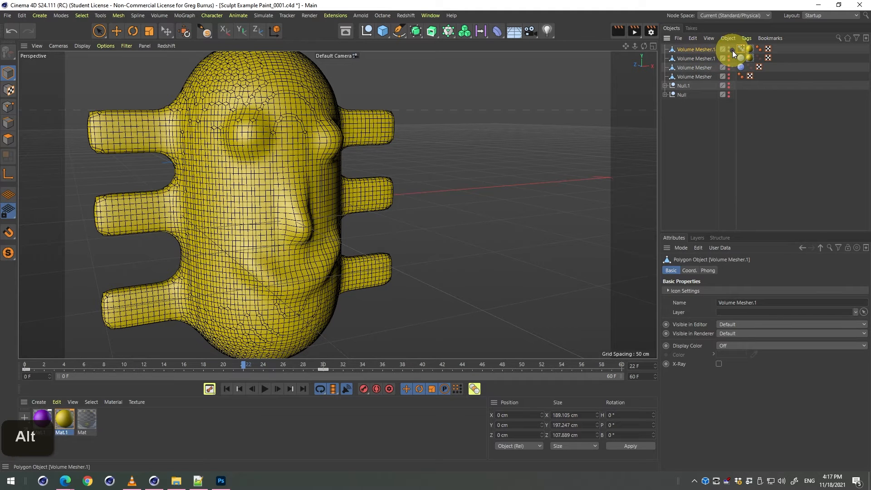
left_click(729, 50, "alt")
left_click(730, 59, "alt")
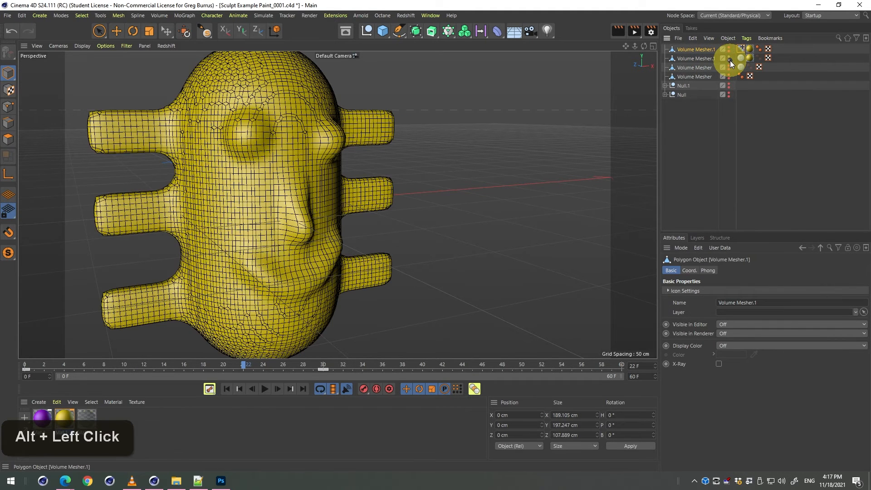
Move the Pose Morph copy and the two hidden Volume Mesher objects into the Null.1 group and collapse it.
left_click_drag(701, 49, 692, 85)
left_click(697, 69)
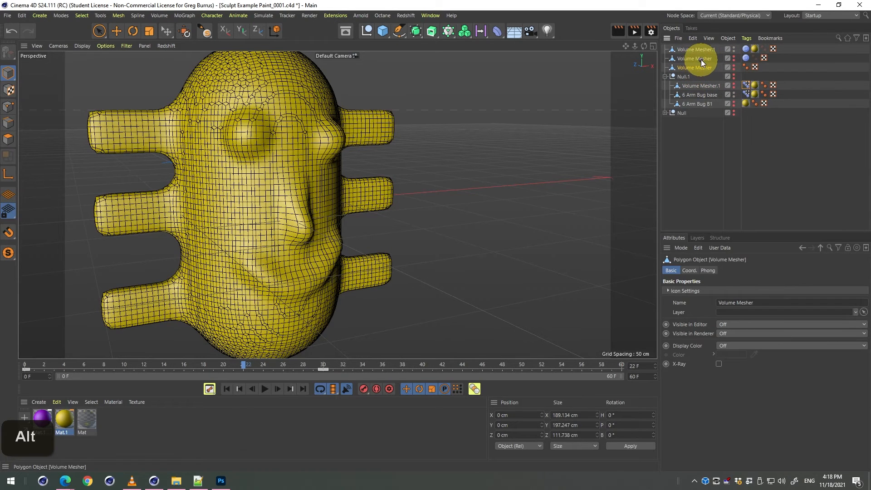
left_click(700, 59, "shift")
left_click_drag(700, 69, 695, 75)
left_click(665, 59)
Inspect the sculpting layers of the remaining Volume Mesher.1 through its Sculpt tag and close the layer manager.
left_click(698, 50)
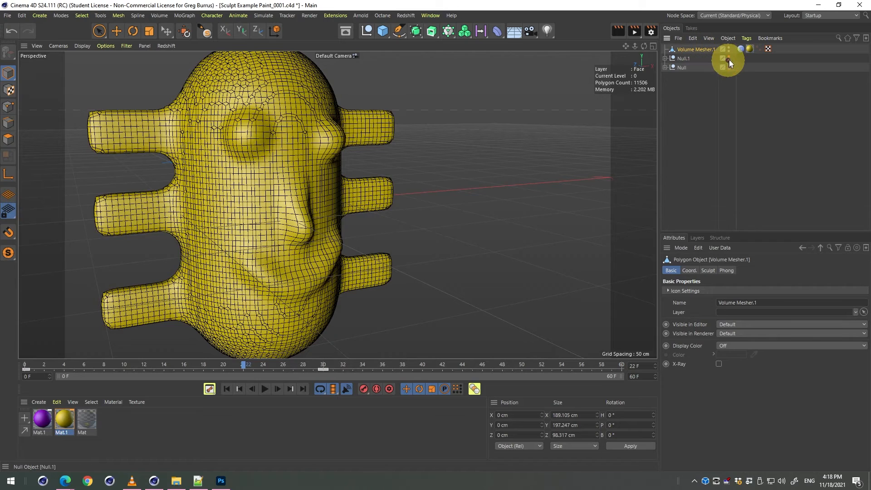
left_click(740, 49)
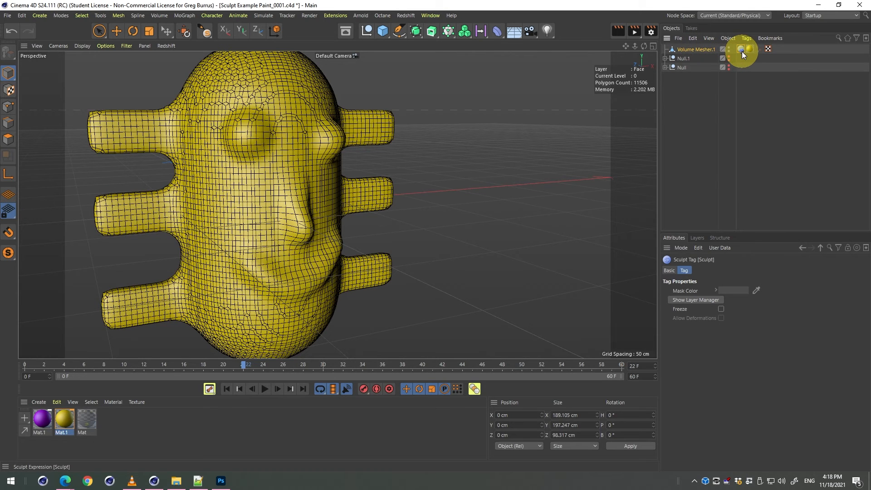
left_click(698, 50)
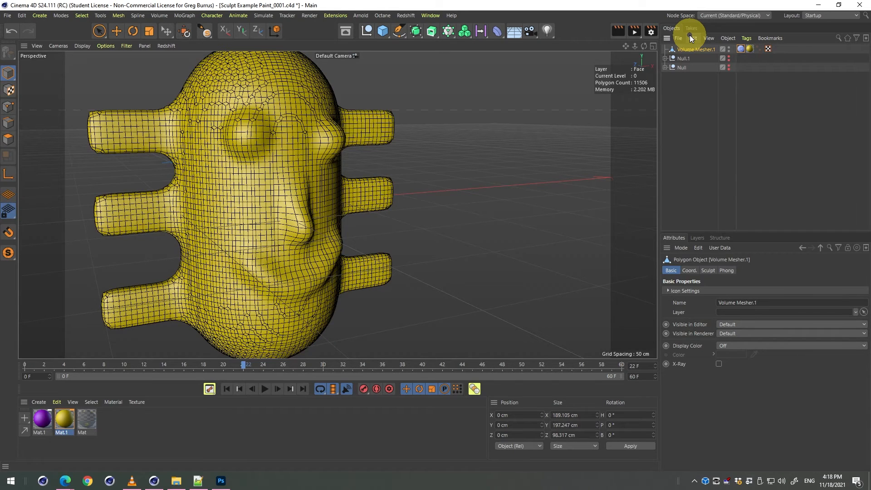
double_click(740, 49)
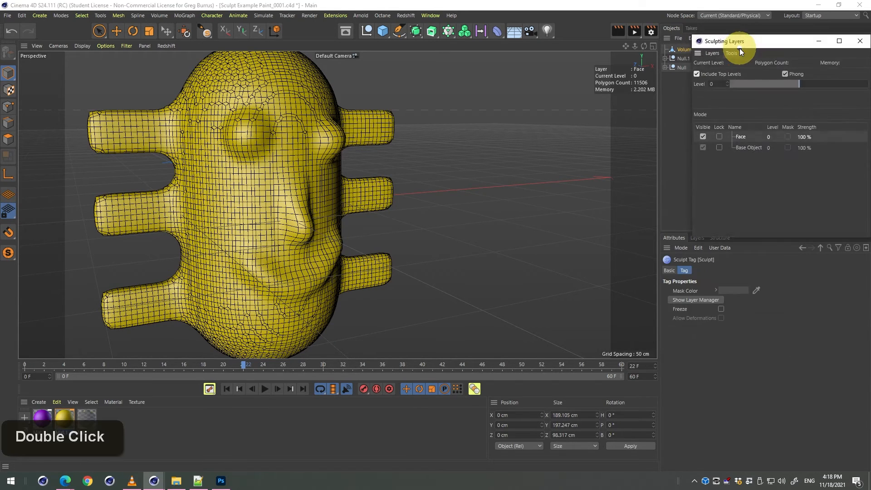
mouse_move(719, 40)
left_mouse_down()
mouse_move(576, 118)
mouse_move(536, 126)
left_mouse_up()
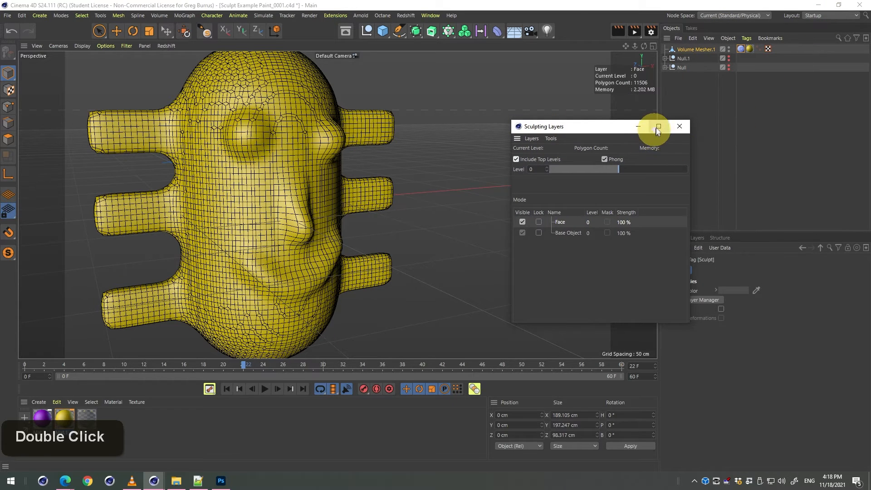
left_click(683, 126)
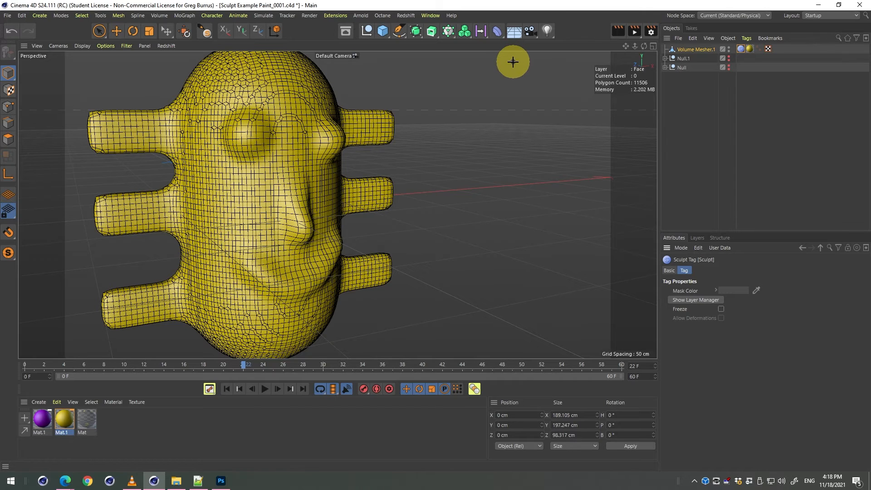
Add a Twist deformer and scale its cage down uniformly to about 138.5 cm around the bug mesh.
left_click(496, 37, "shift")
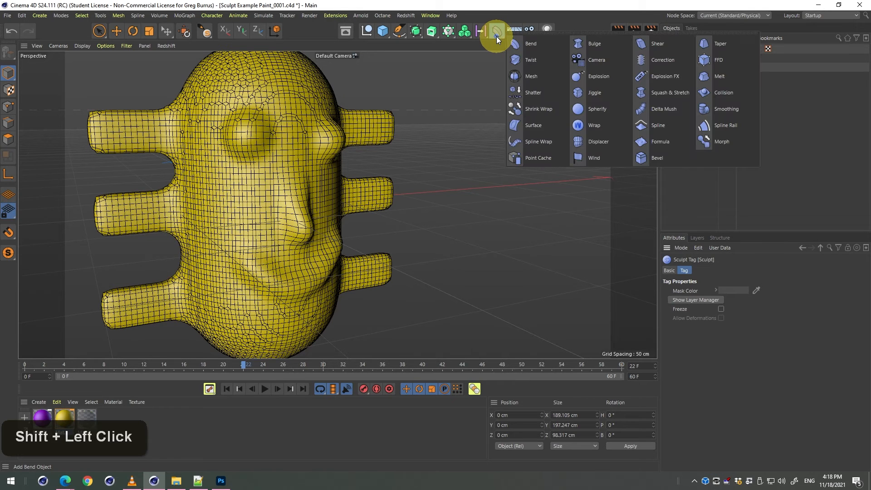
left_click(531, 63, "shift")
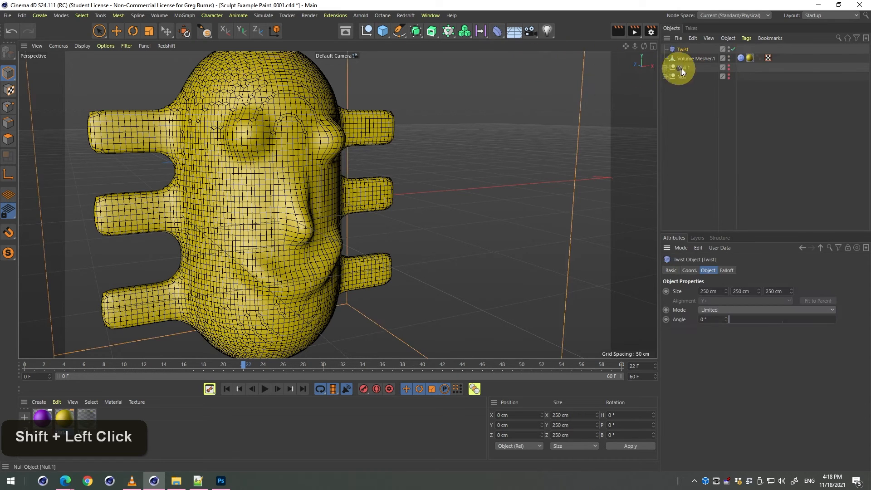
key("2")
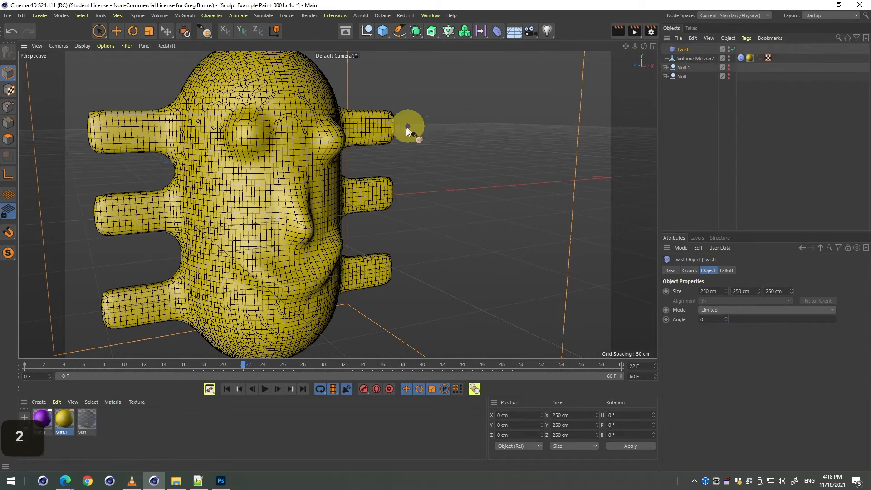
left_click_drag(406, 129, 334, 175)
key("1")
key("2")
key("1")
key("t")
key("r")
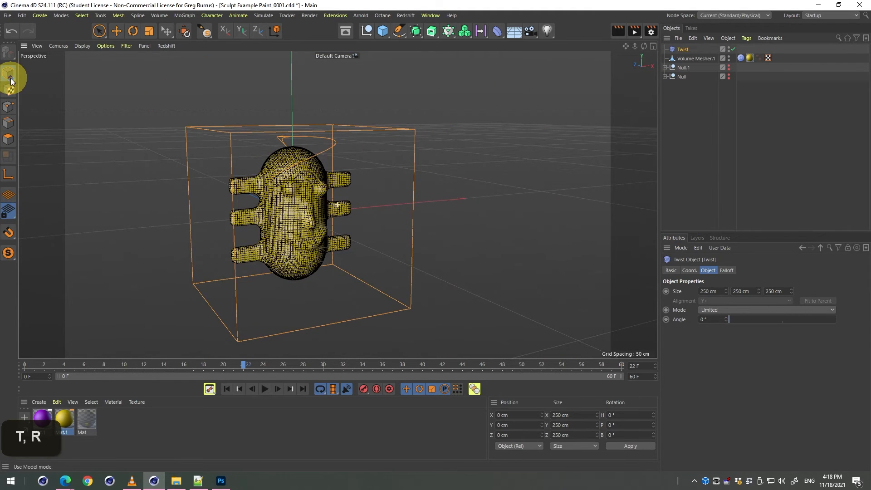
left_click(99, 31)
key("t")
left_click_drag(352, 162, 314, 191)
key("3")
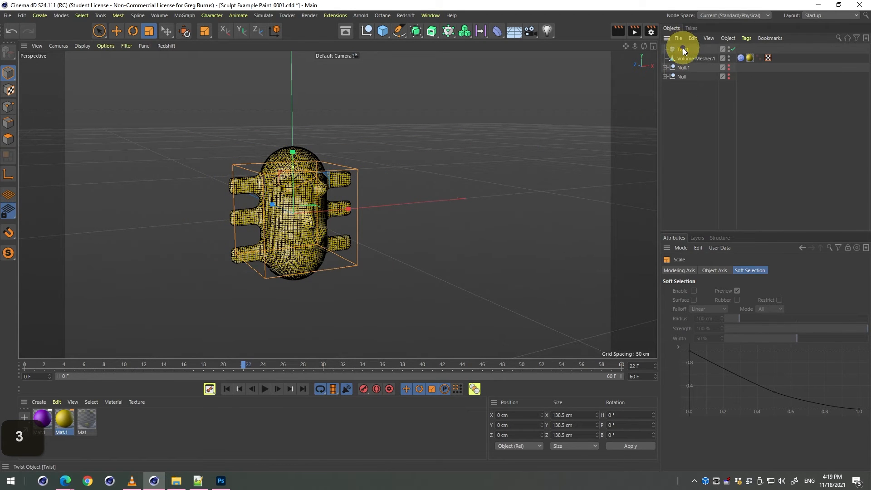
Make the Twist deformer a child of Volume Mesher.1 and set its angle to 220°.
left_click_drag(692, 58, 692, 59)
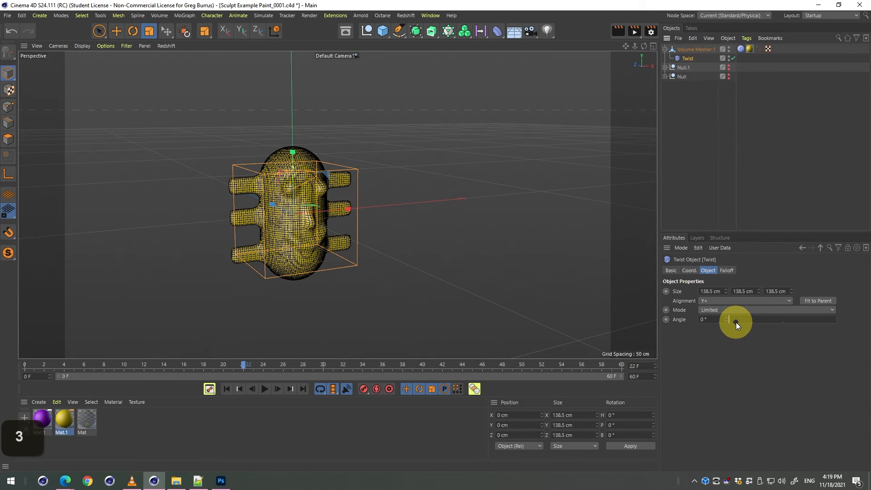
left_click_drag(735, 322, 795, 327)
key("2")
mouse_move(413, 224)
left_mouse_down()
mouse_move(570, 247)
mouse_move(515, 233)
left_mouse_up()
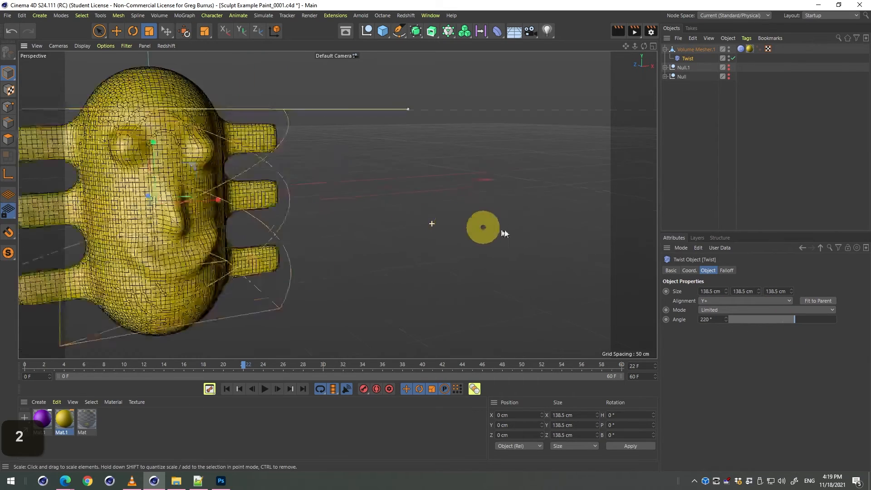
key("1")
Enable Freeze and Allow Deformations in the Sculpt tag of Volume Mesher.1.
left_click(741, 49)
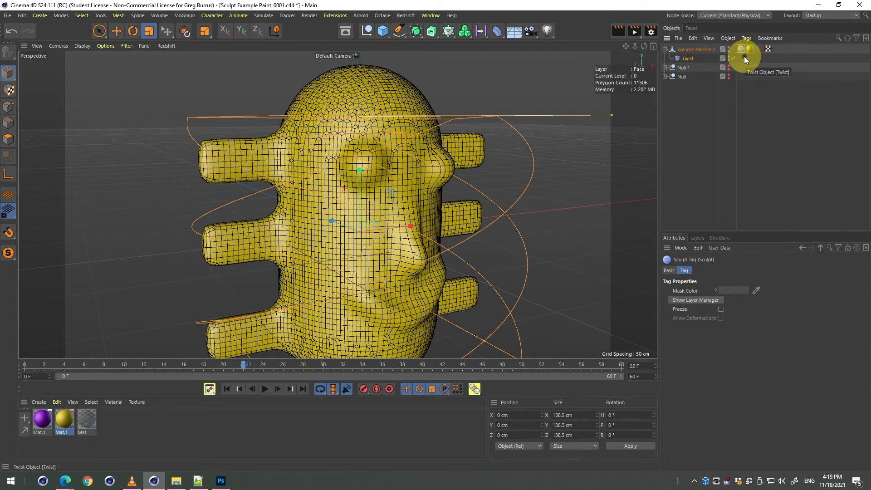
double_click(740, 49)
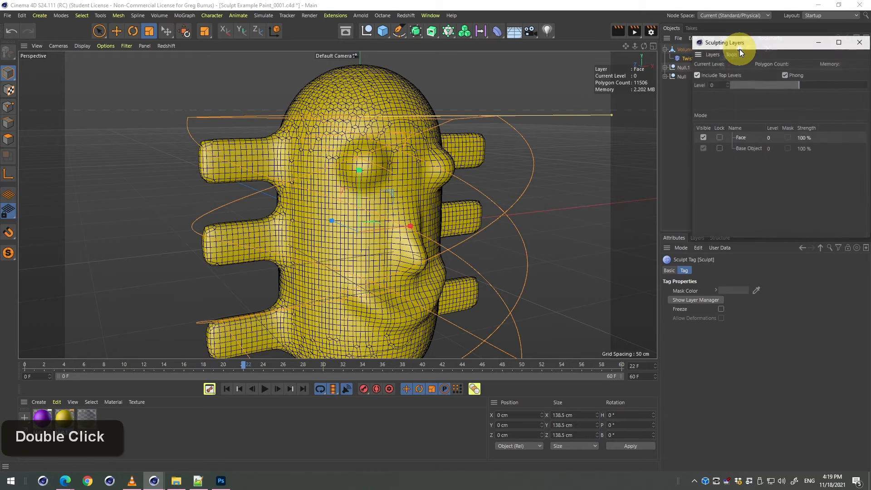
left_click(854, 44)
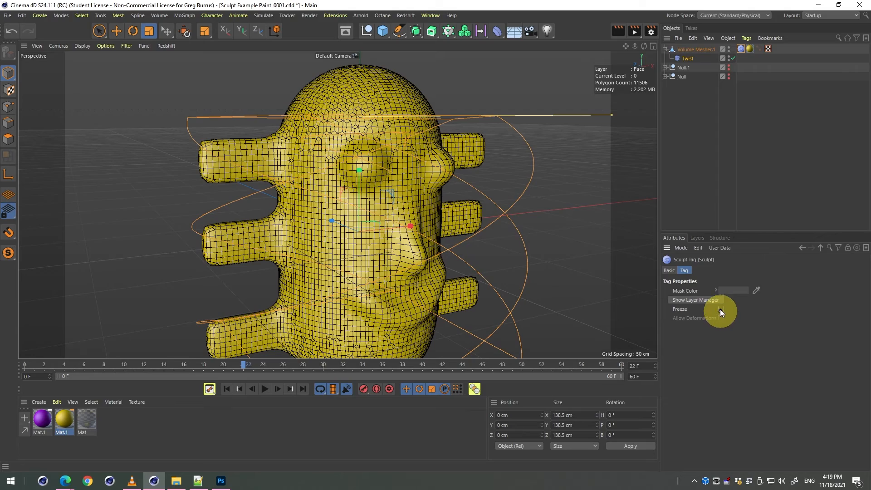
key("ctrl+F2")
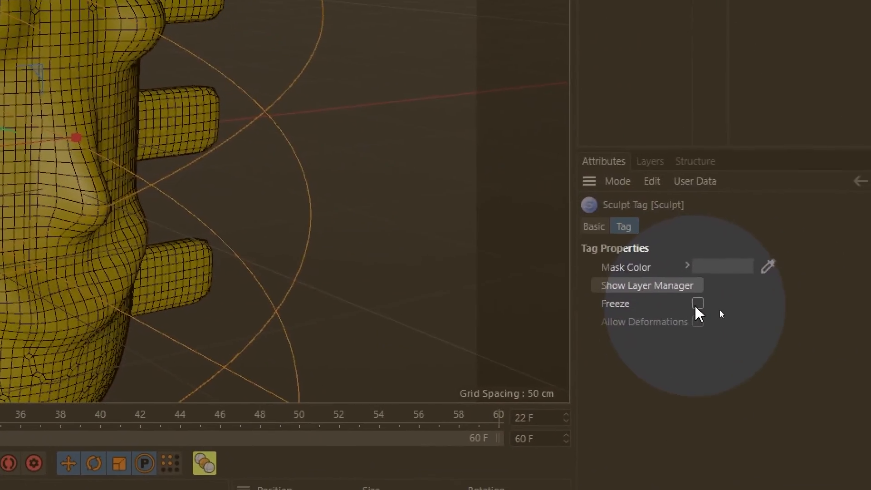
left_click(710, 314)
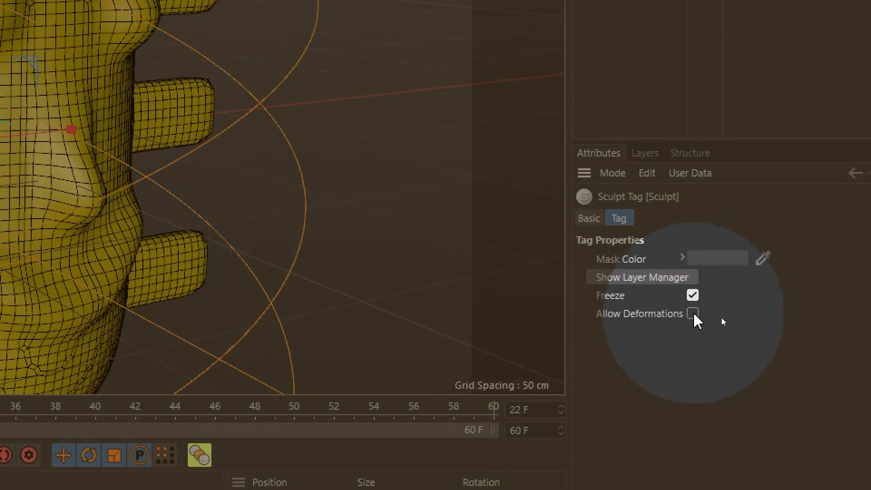
left_click(694, 320)
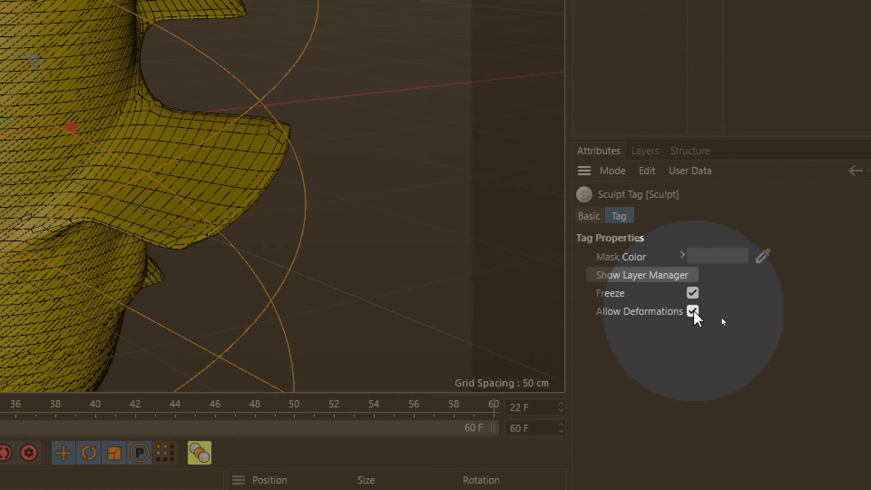
key("ctrl+F2")
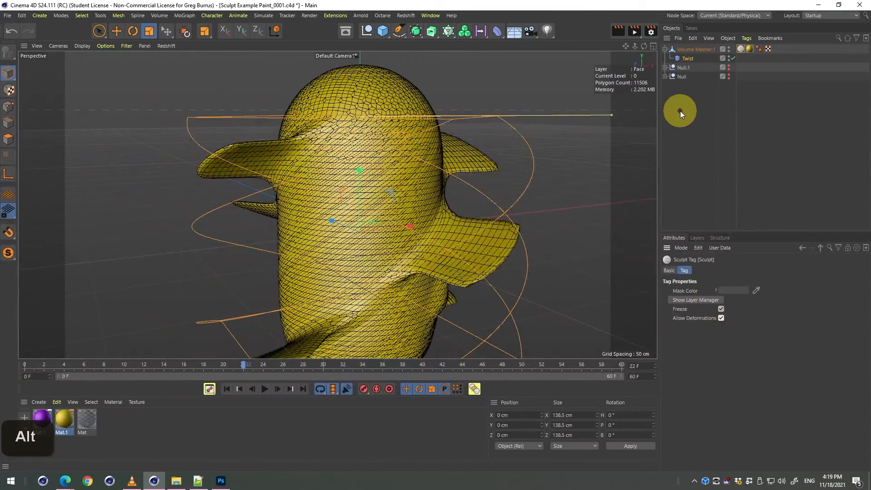
Reduce the Twist deformer's angle to 48°.
left_click(687, 59)
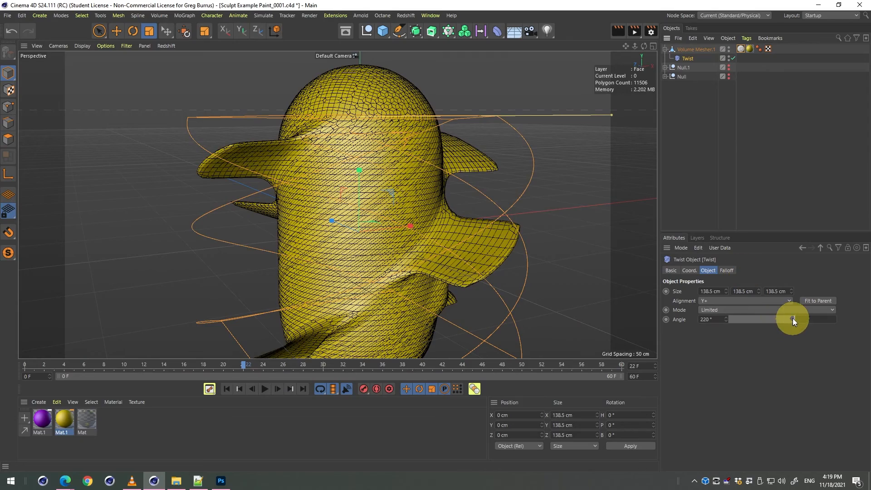
left_click_drag(792, 319, 742, 323)
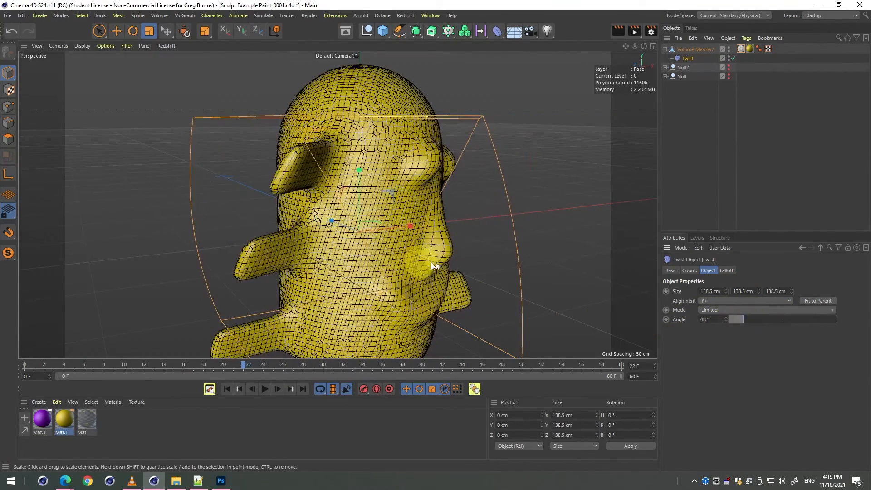
Set the Twist deformer's angle to 0°.
key("2")
left_click_drag(448, 261, 404, 261)
key("1")
key("3")
key("1")
key("3")
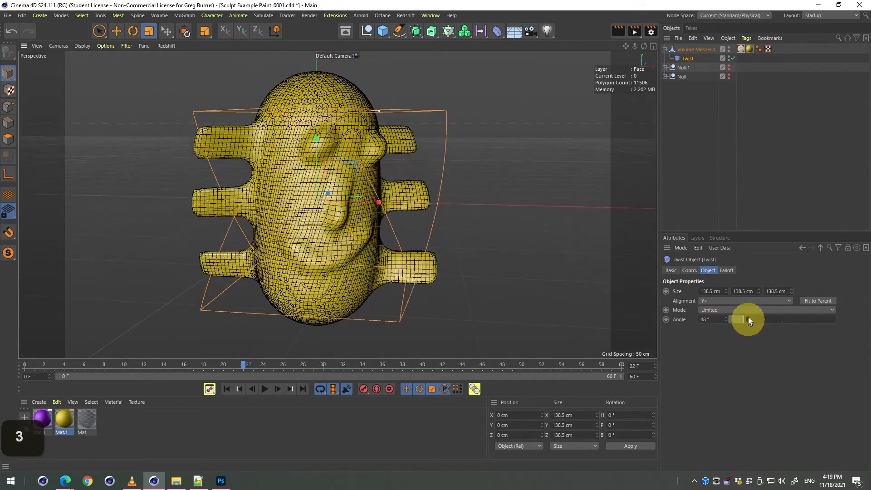
left_click_drag(744, 325, 733, 350)
key("ctrl+z")
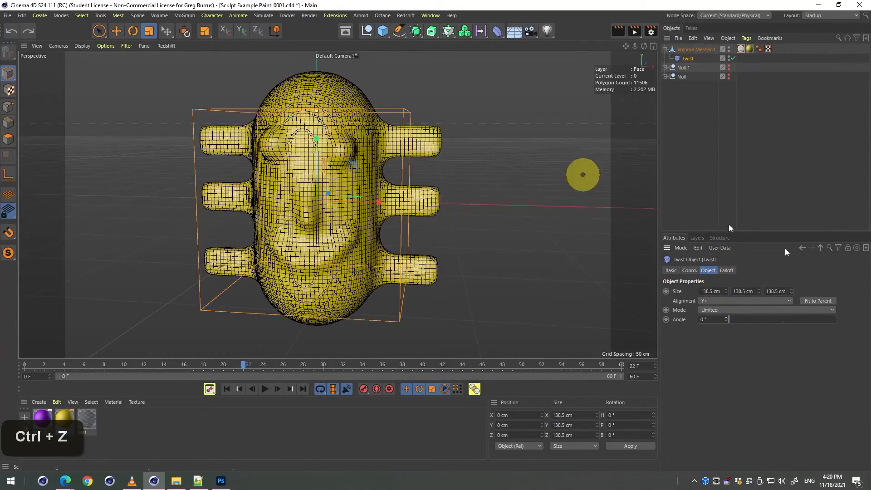
Set the Twist cage's height to 23.5 cm and move it down to about Y -66 cm, around the bug's lower end.
left_click_drag(762, 290, 763, 341)
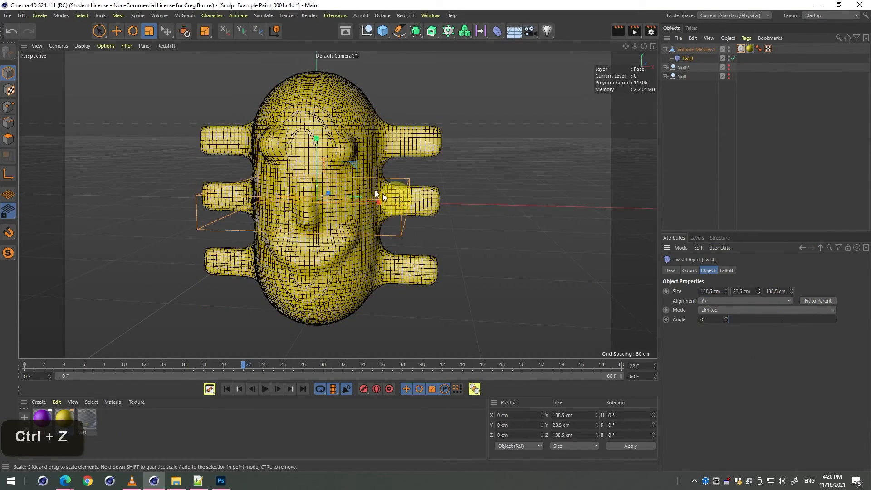
left_click_drag(317, 142, 340, 206)
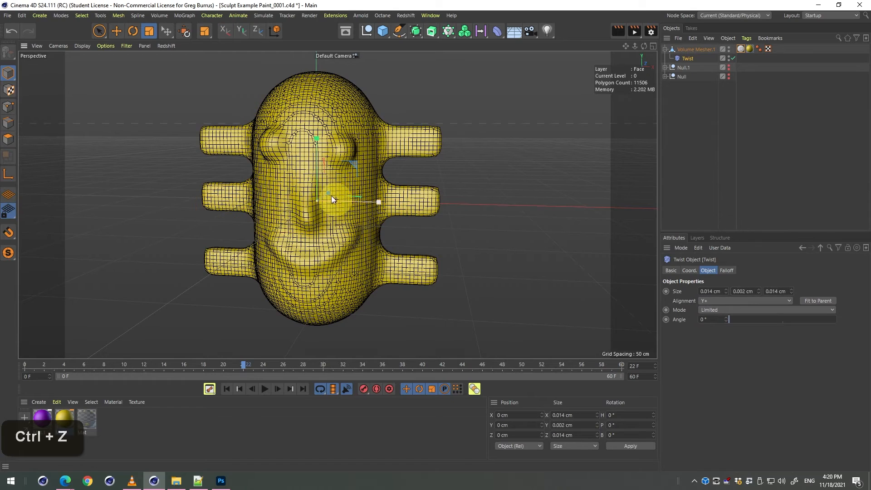
key("ctrl+z")
key("space")
left_click_drag(316, 140, 362, 187)
key("3")
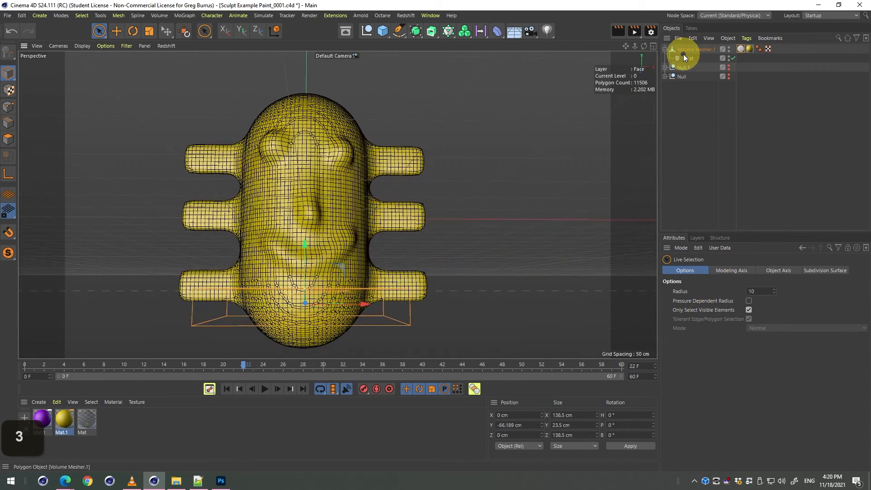
Try twisting the mesh with the shortened, lowered Twist cage by varying its angle, and undo the change.
left_click(686, 58)
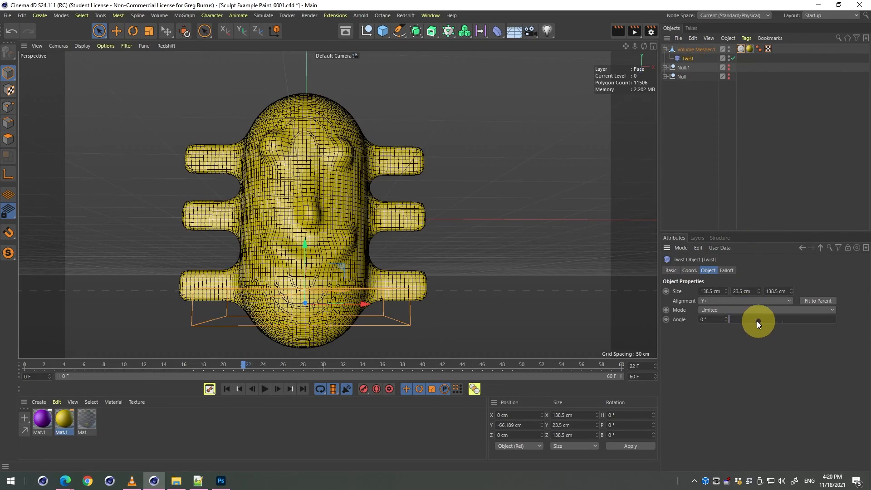
left_click_drag(756, 321, 731, 295)
key("ctrl+z")
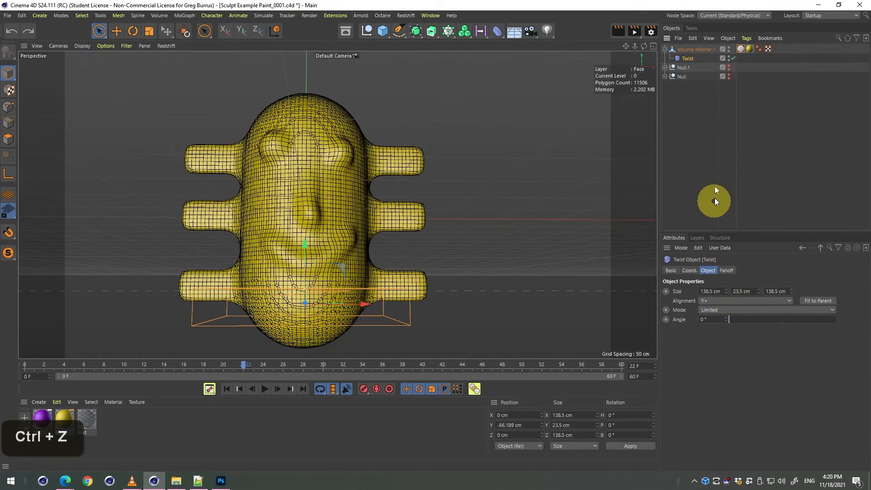
Disable Freeze in the Sculpt tag of Volume Mesher.1.
left_click(740, 50)
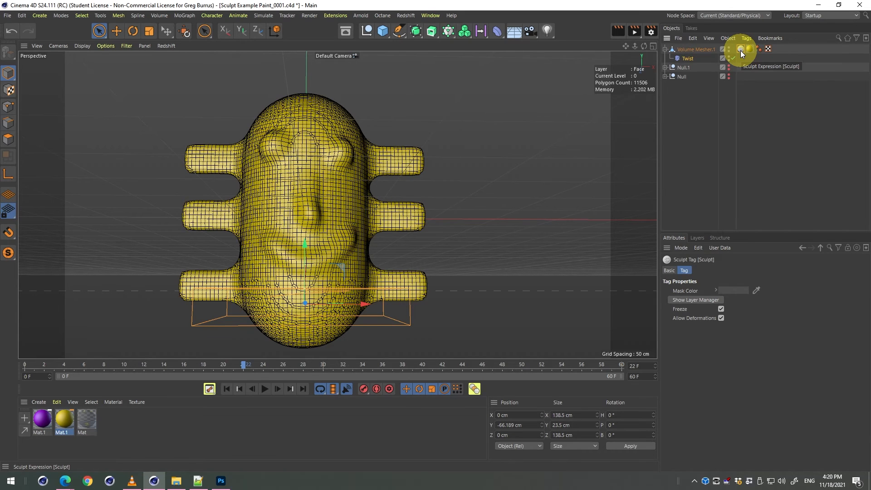
left_click(721, 318)
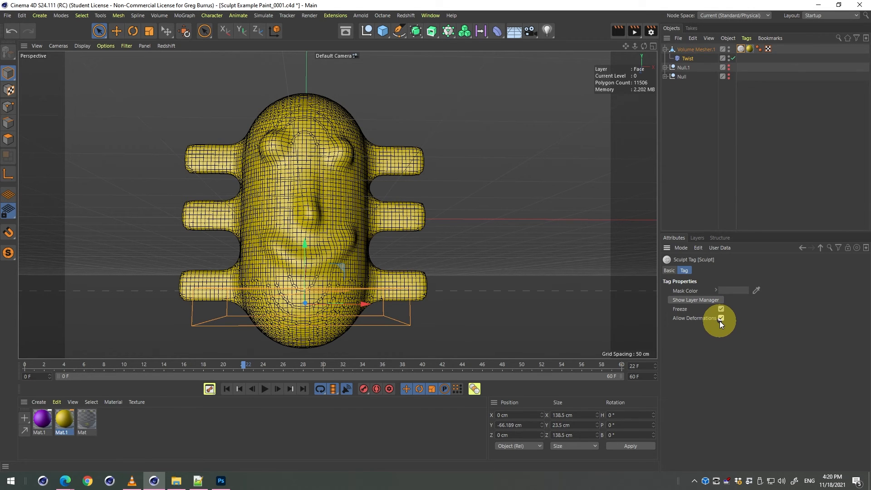
left_click(721, 309)
double_click(723, 309)
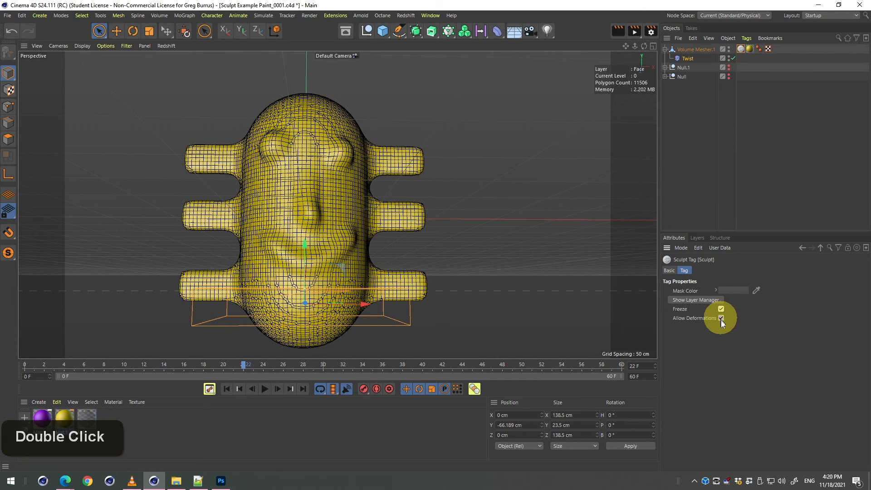
left_click(721, 310)
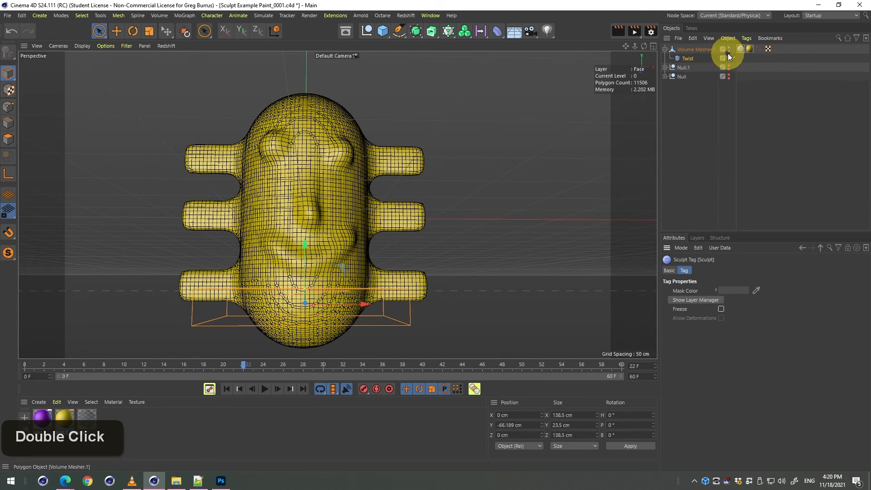
Open the Sculpting Layers manager of Volume Mesher.1, review its layers and the available deformers, and close it.
double_click(740, 49)
left_click(499, 219)
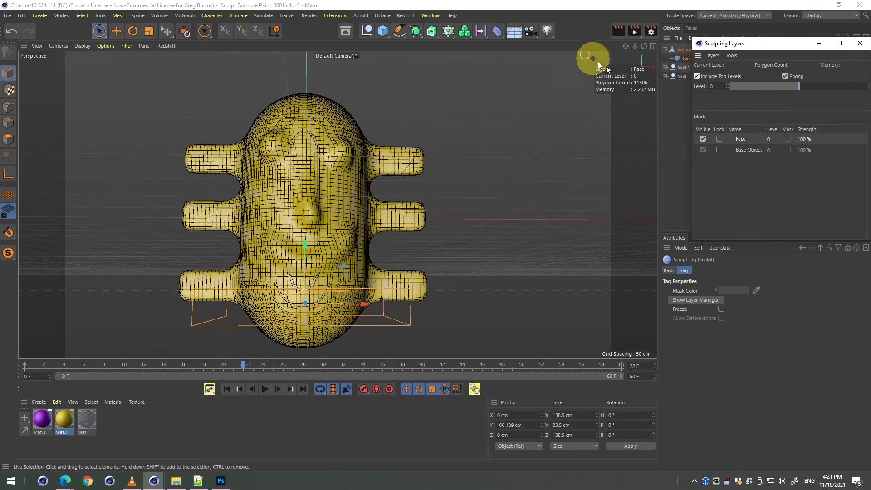
left_click(712, 56)
left_click(646, 88)
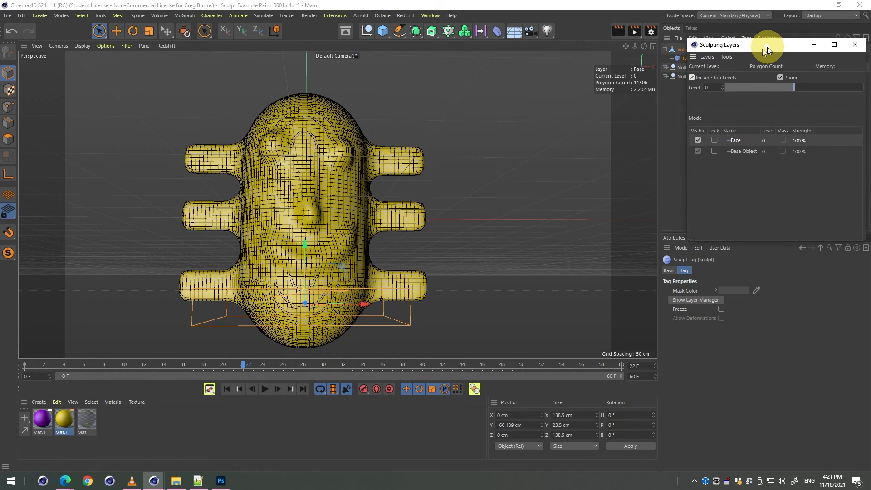
double_click(766, 45)
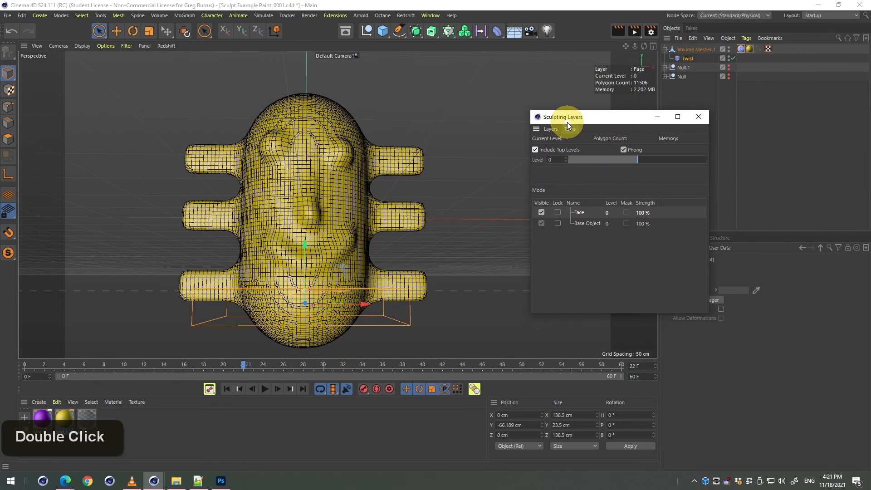
left_click(498, 32)
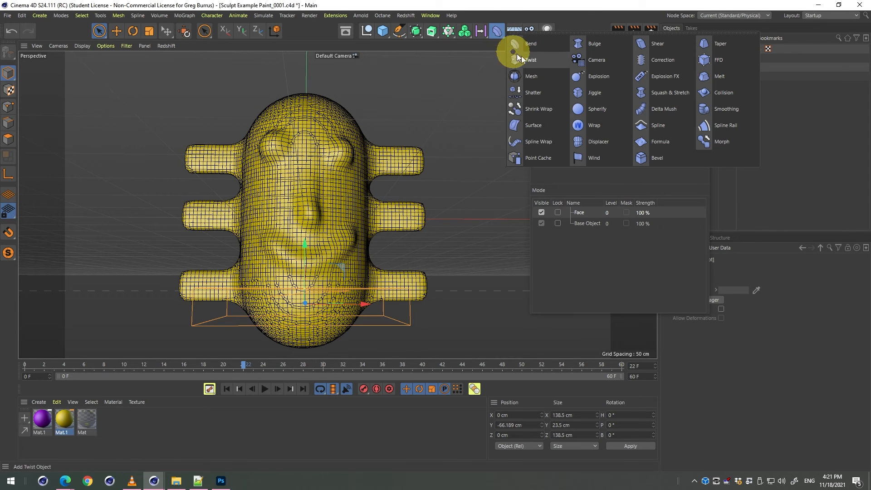
left_click(605, 254)
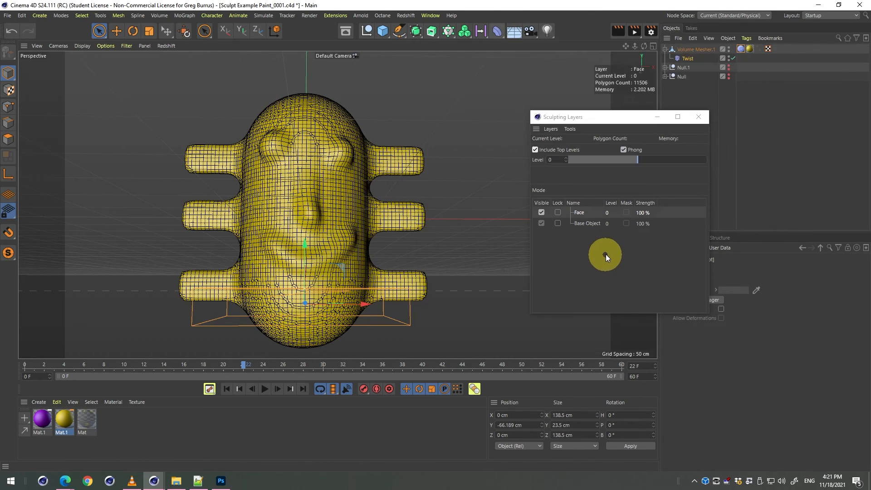
left_click(697, 116)
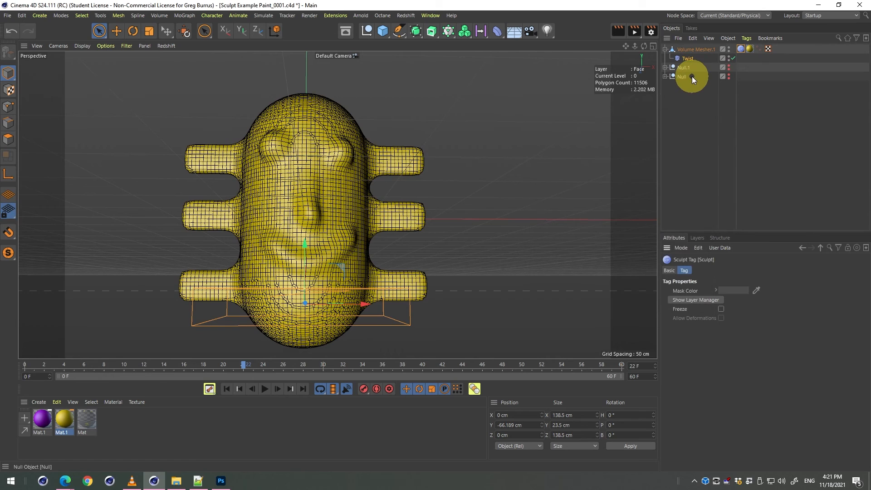
Expand the Null.1 group and select the Sculpt tag of Volume Mesher.1.
left_click(687, 122)
left_click(664, 67)
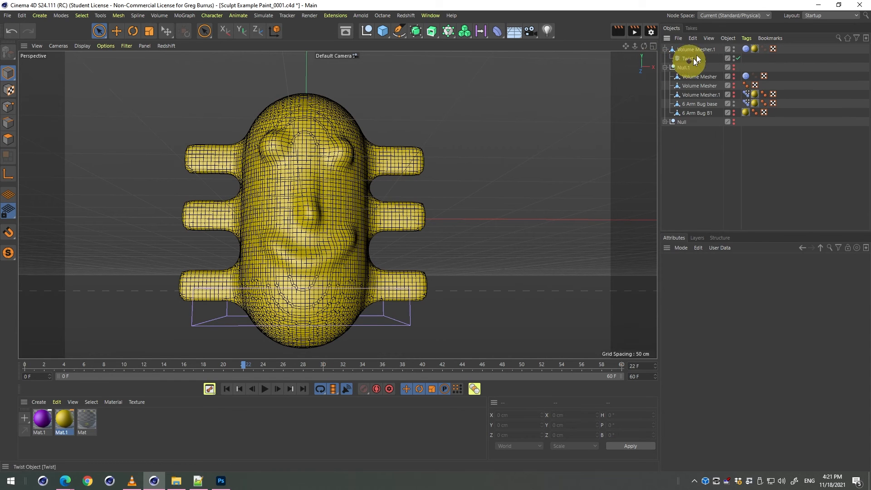
left_click(743, 48)
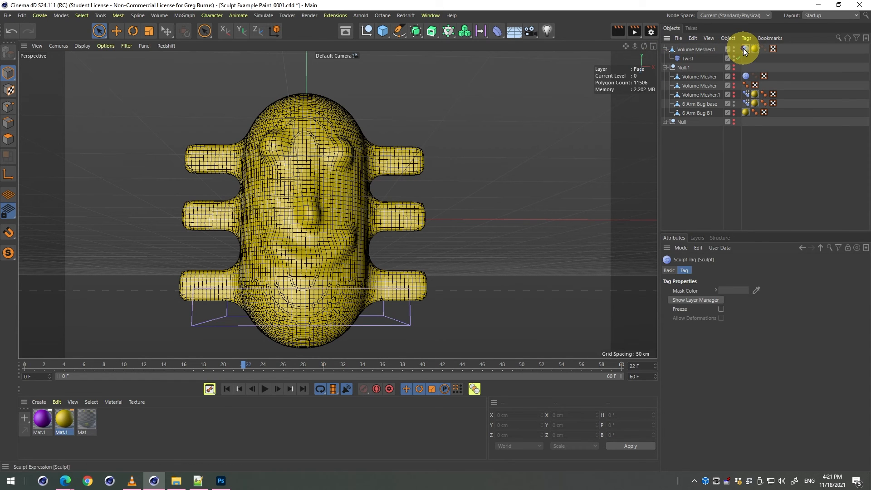
Switch the interface layout to BP - 3D Paint and inspect the Sculpt tag of Volume Mesher.1 there.
left_click(815, 15)
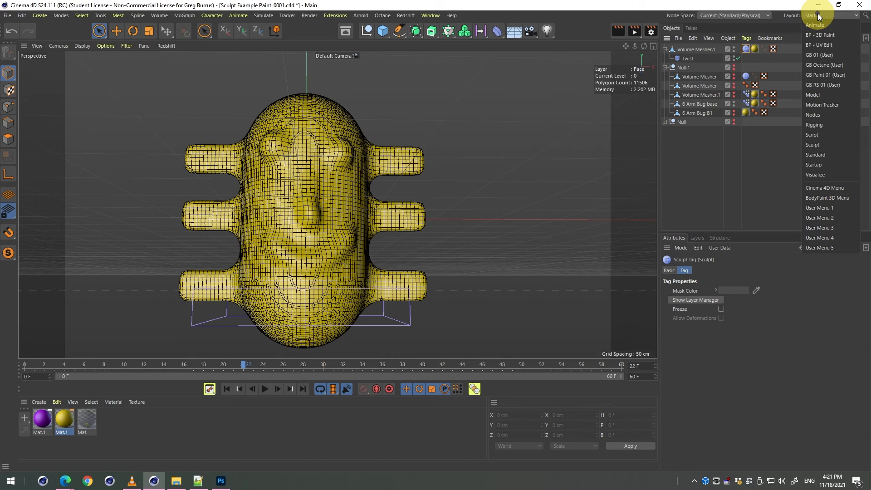
left_click(822, 37)
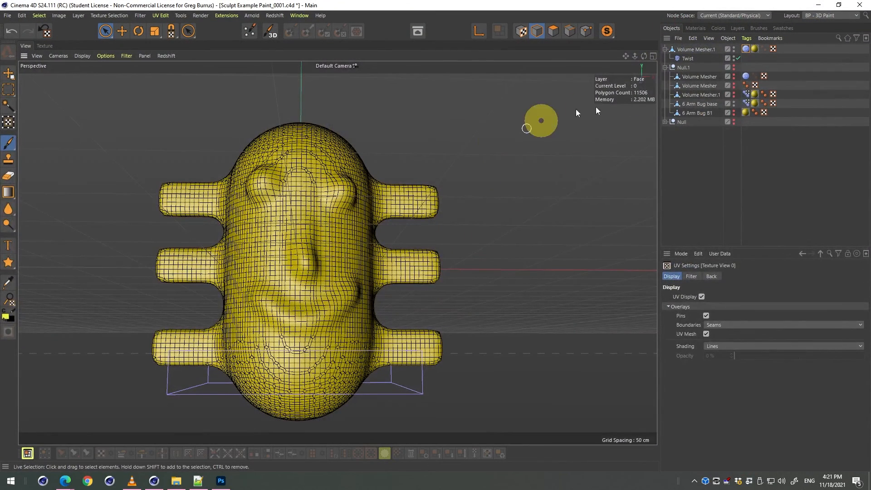
left_click(745, 47)
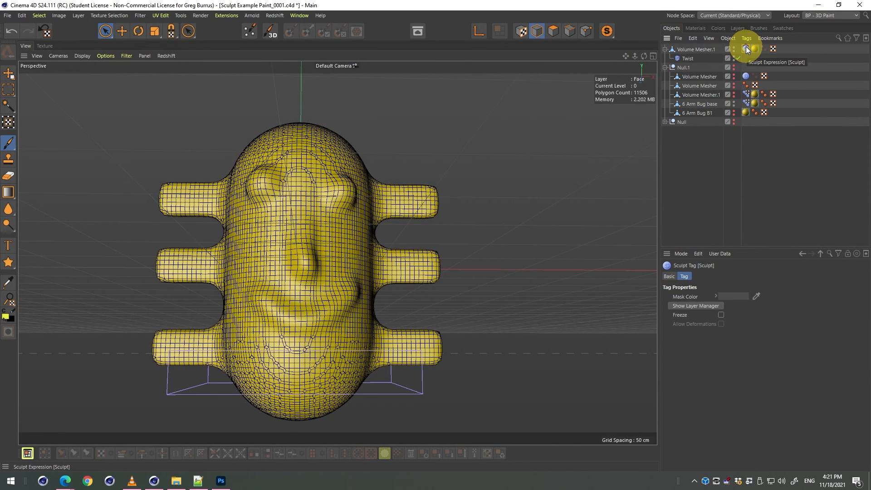
left_click(802, 100)
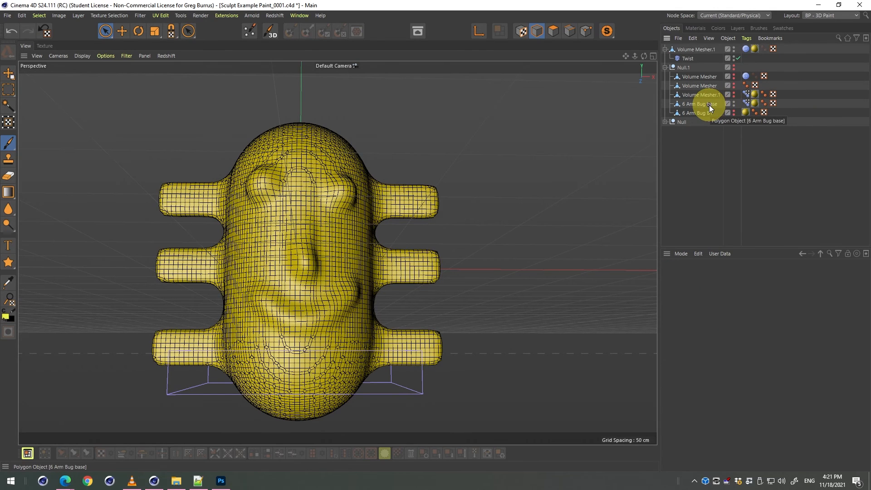
Switch to the COMD 3640 Lesson Board in the Miro browser window and examine the Lesson 2 outline.
mouse_move(62, 486)
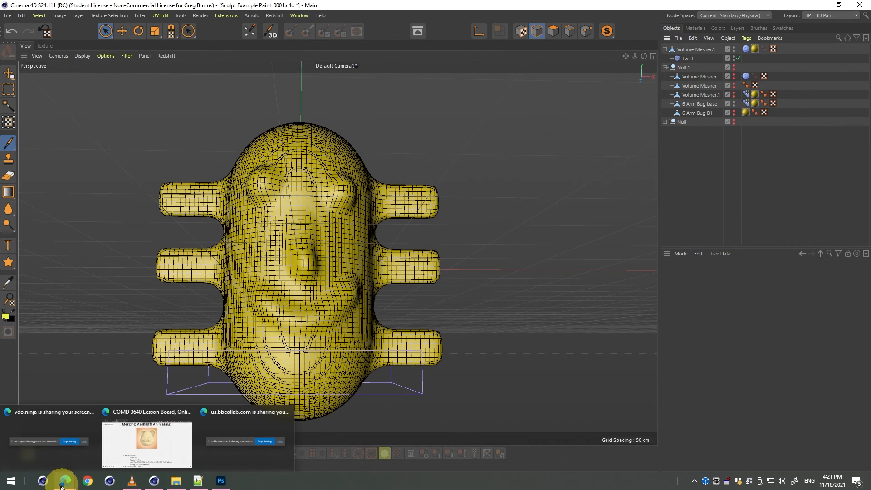
left_click(127, 442)
scroll(610, 274, "down", 5)
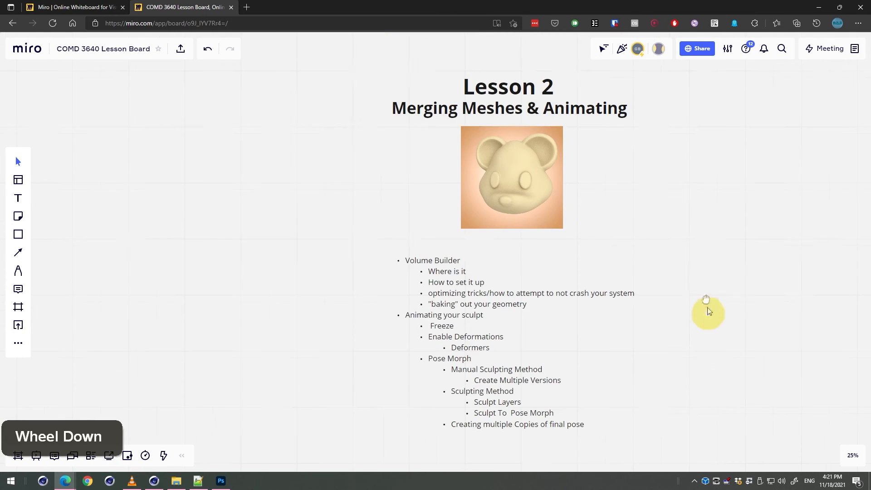
scroll(656, 303, "up", 2)
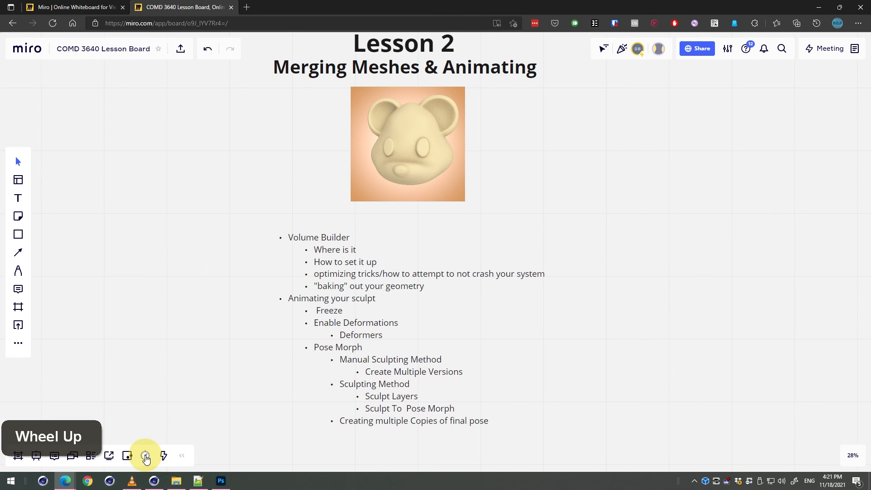
Open the Miro board's timer and set it to 20 minutes.
left_click(145, 455)
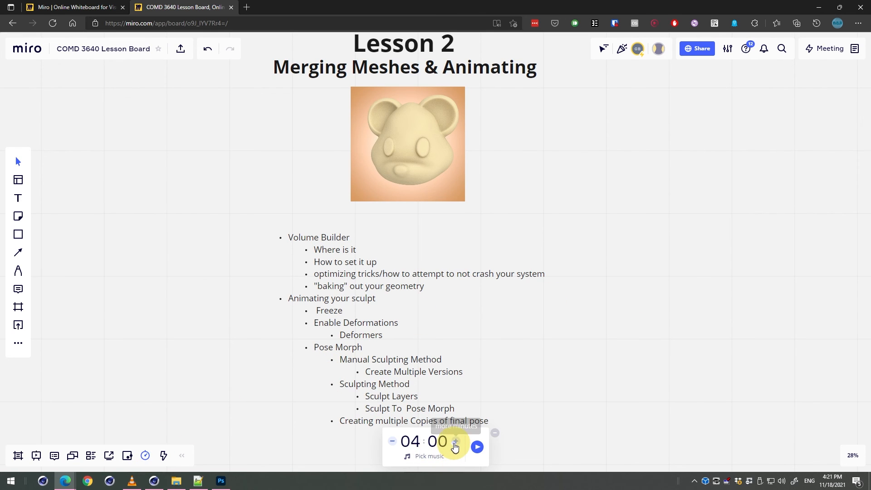
double_click(455, 442)
double_click(455, 442)
double_click(455, 442)
left_click(456, 442)
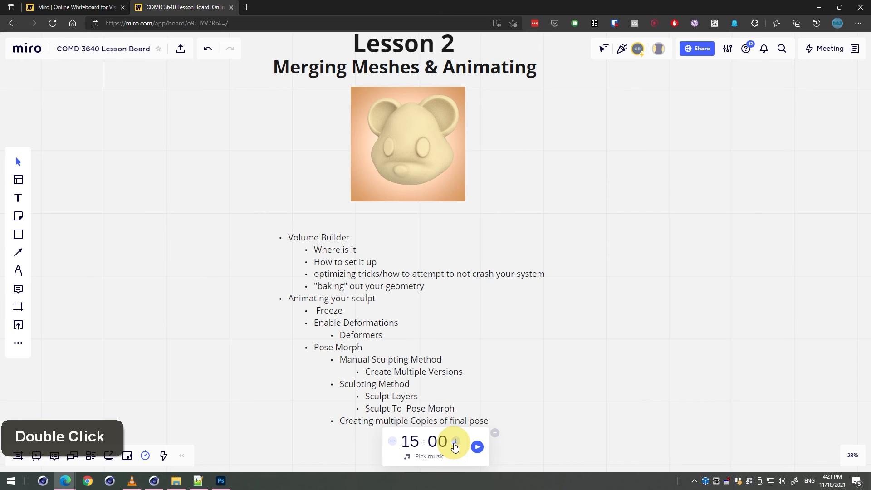
left_click(456, 442)
left_click(456, 442)
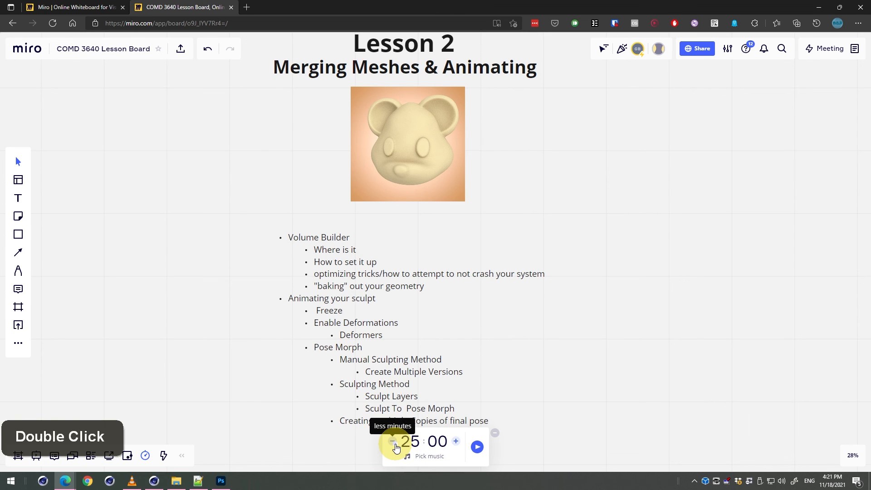
left_click(394, 442)
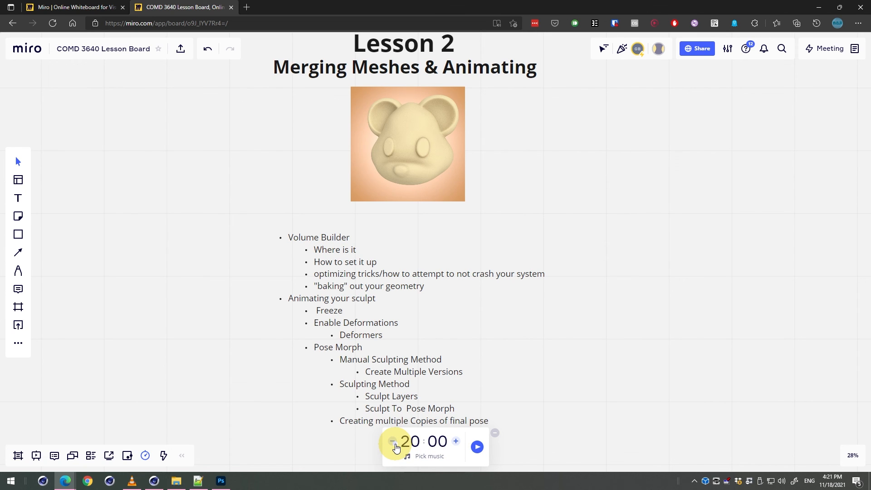